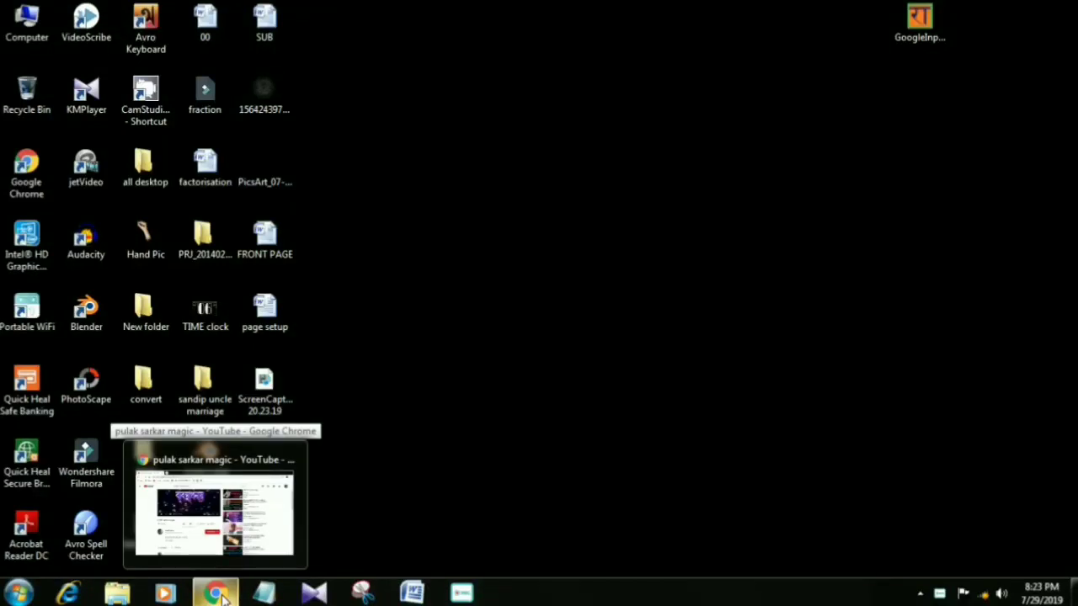
- Subscribe to the YouTube video's channel in Chrome and turn on its notifications
left_click(223, 596)
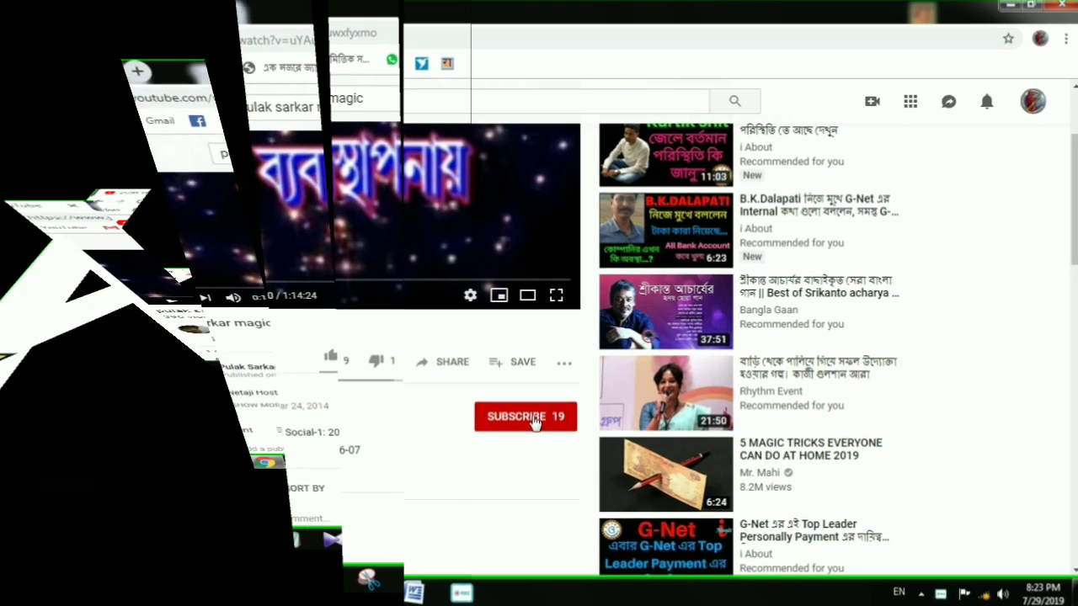
left_click(525, 417)
left_click(563, 418)
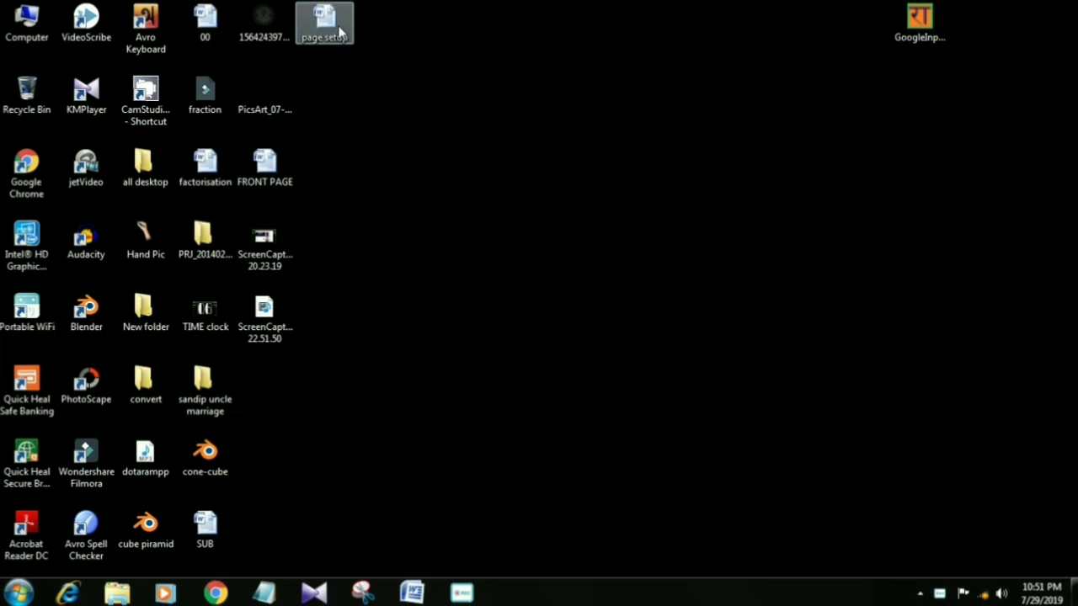
- Open the 'page setup' document from the desktop and scroll through its three pages
double_click(339, 32)
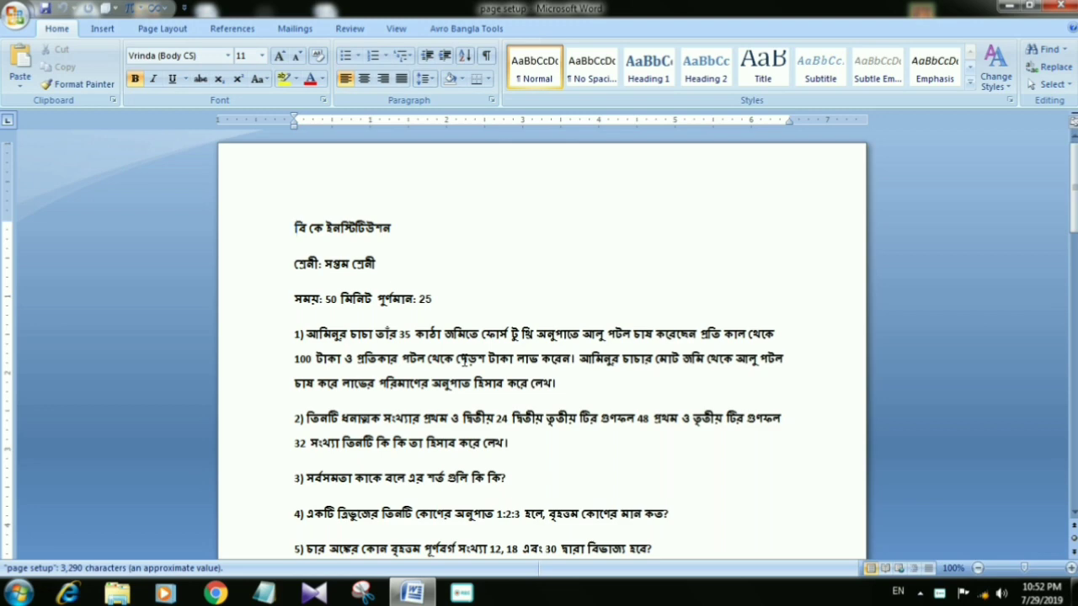
scroll(678, 428, "down", 2)
scroll(679, 429, "down", 10)
scroll(642, 402, "down", 8)
scroll(642, 394, "down", 6)
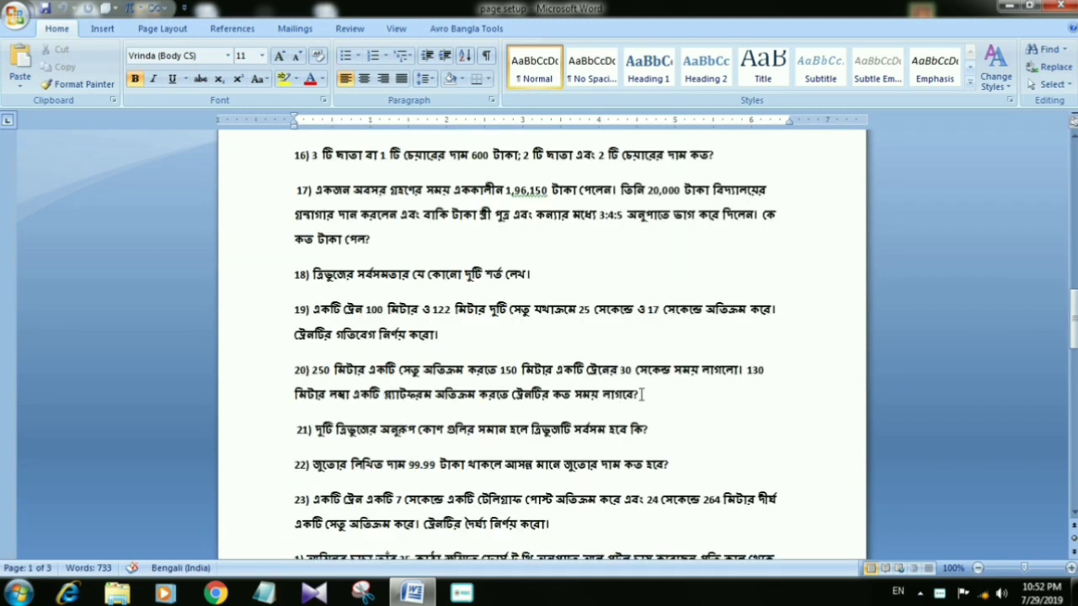
scroll(567, 417, "down", 6)
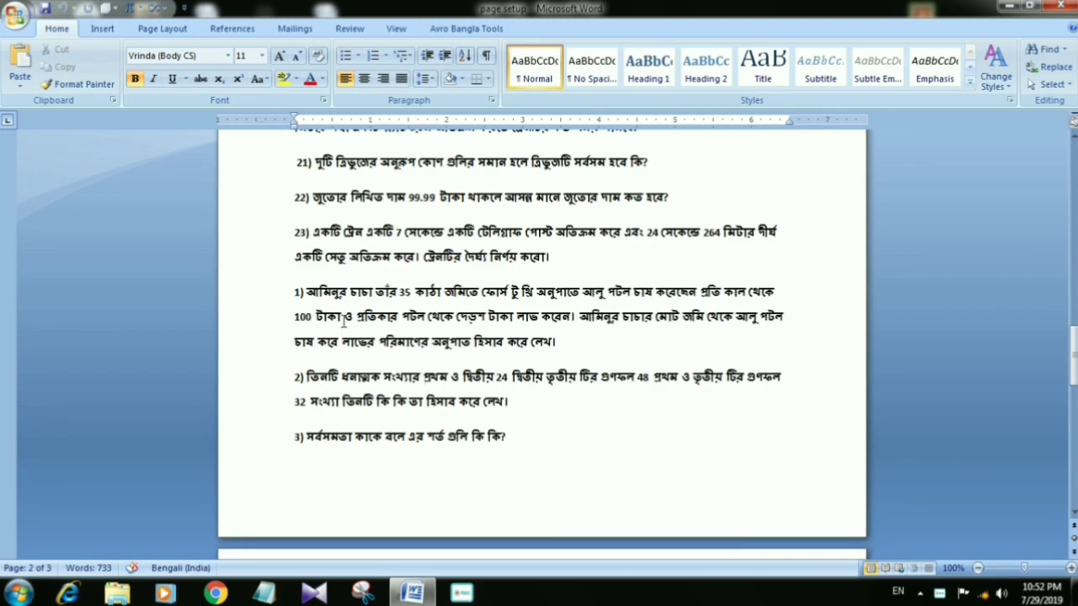
scroll(530, 305, "down", 1)
scroll(478, 334, "down", 2)
scroll(478, 334, "down", 4)
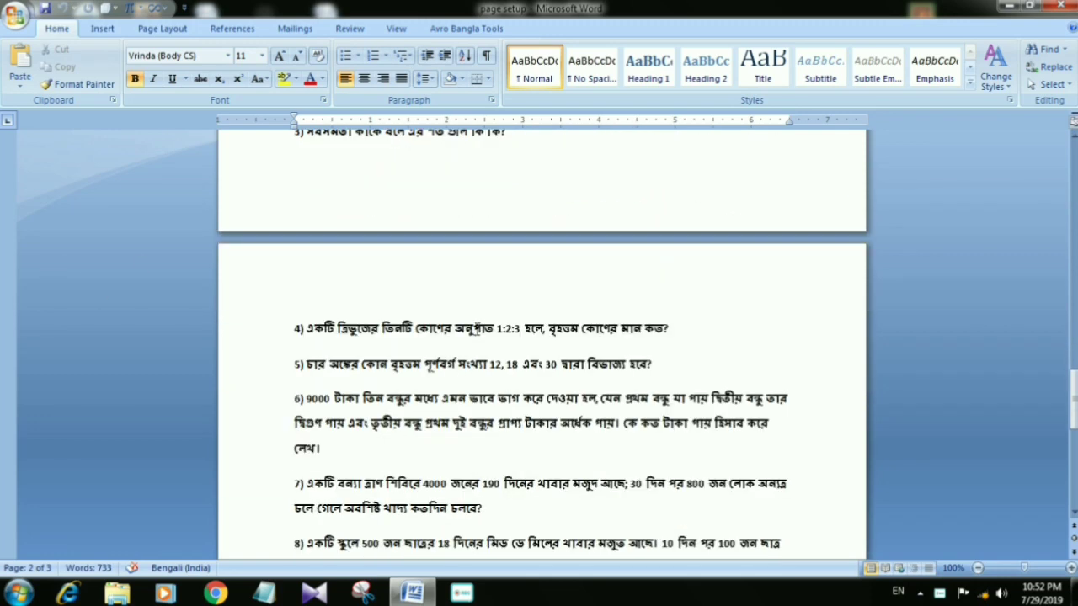
scroll(478, 328, "down", 2)
scroll(474, 327, "down", 4)
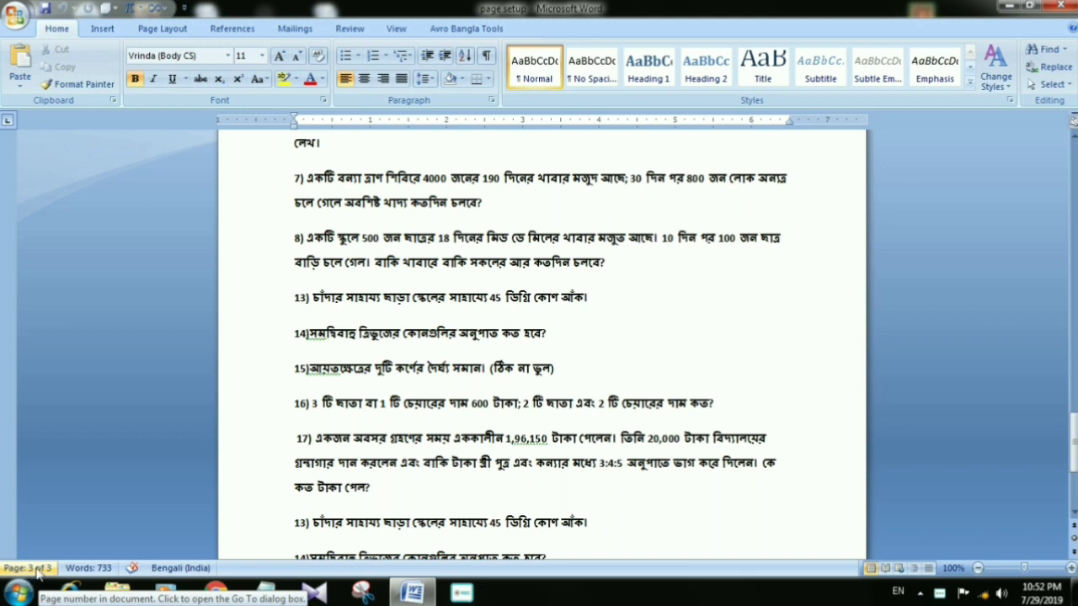
scroll(57, 569, "up", 4)
scroll(58, 569, "up", 6)
scroll(169, 564, "up", 8)
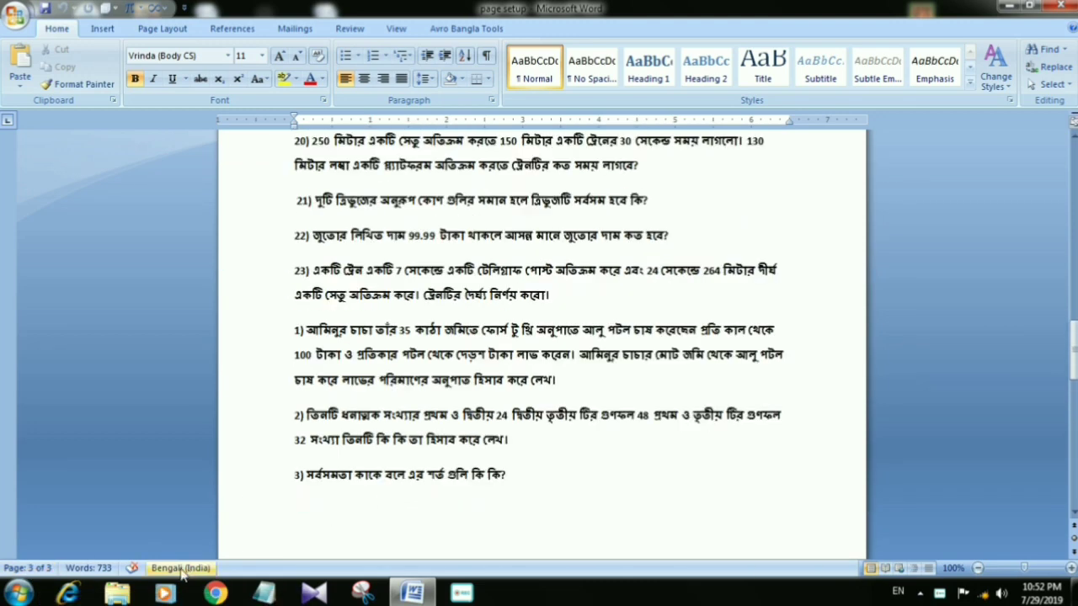
- Put the cursor below question 3 and scroll back up to the top of the paper
left_click(628, 524)
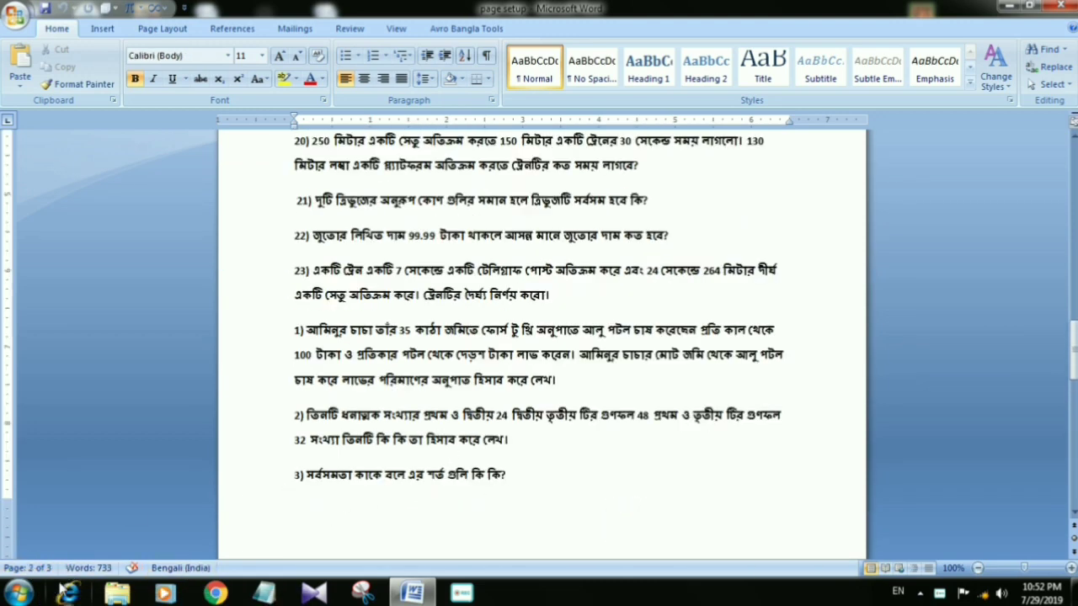
scroll(650, 380, "up", 7)
scroll(617, 392, "up", 7)
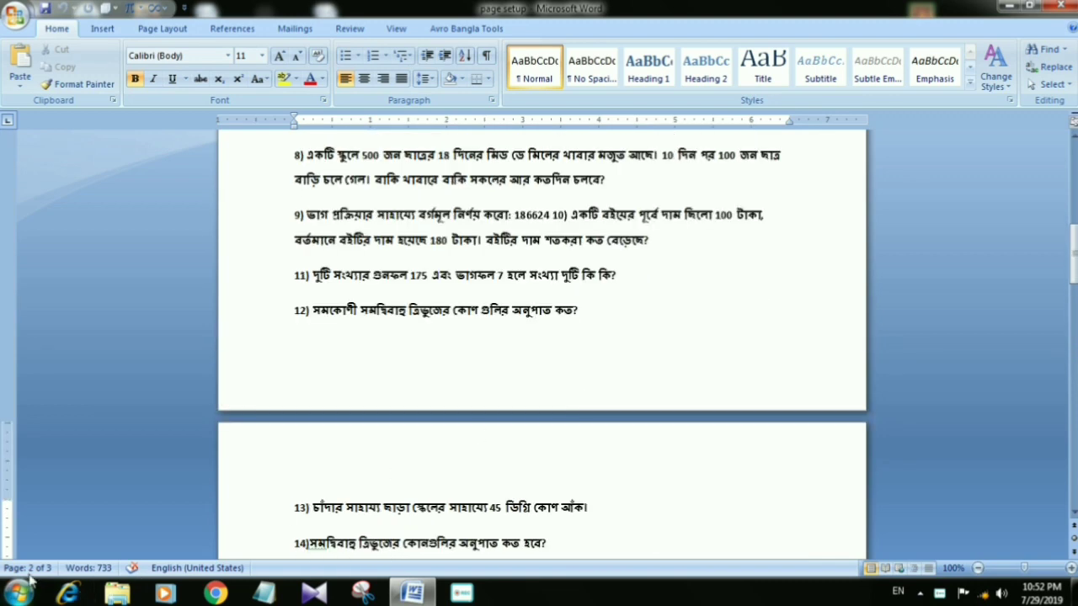
scroll(511, 411, "down", 1)
scroll(511, 409, "up", 6)
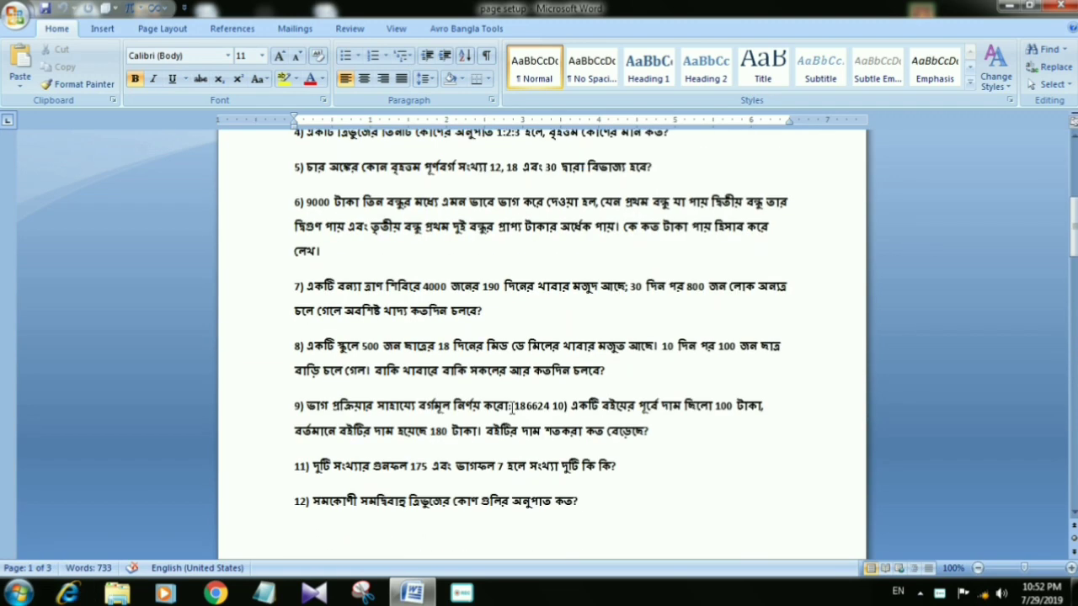
scroll(511, 409, "up", 3)
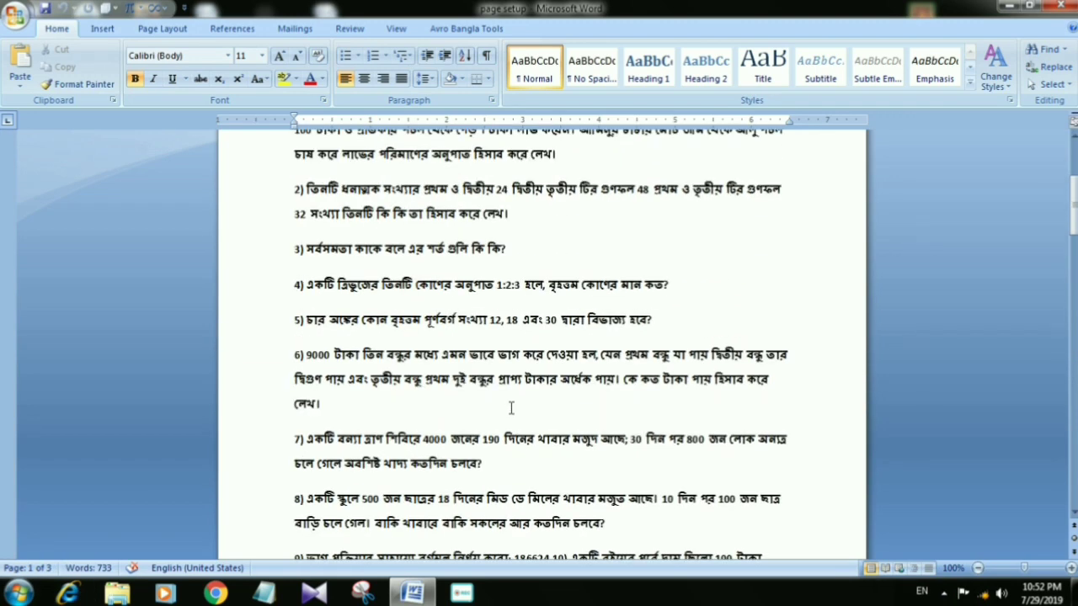
scroll(511, 408, "up", 4)
scroll(560, 431, "up", 1)
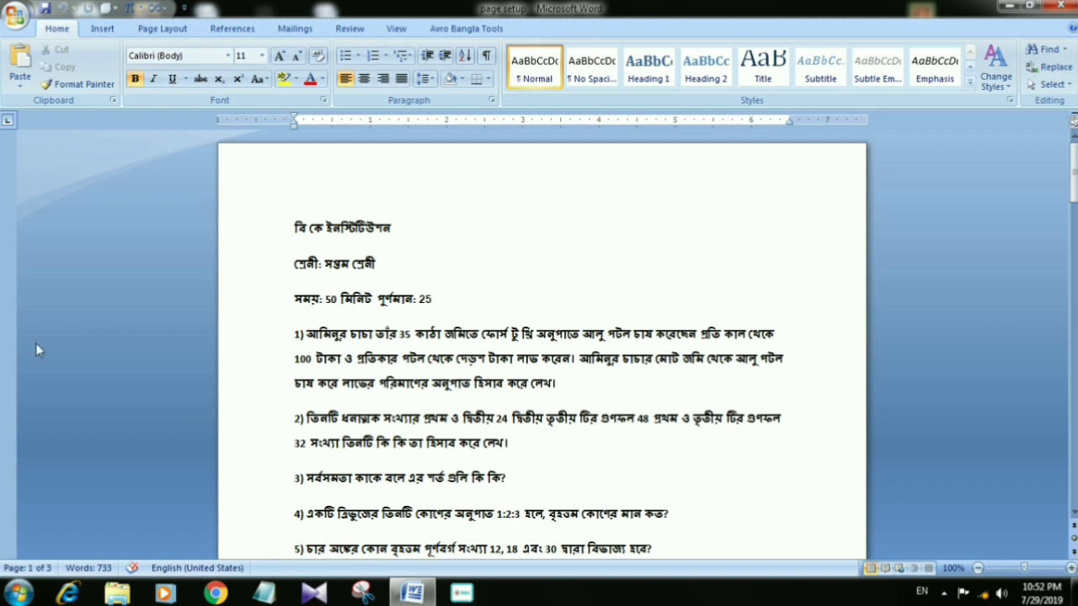
scroll(318, 301, "down", 5)
scroll(331, 299, "up", 5)
- Select all the text of the question paper
key("ctrl+a")
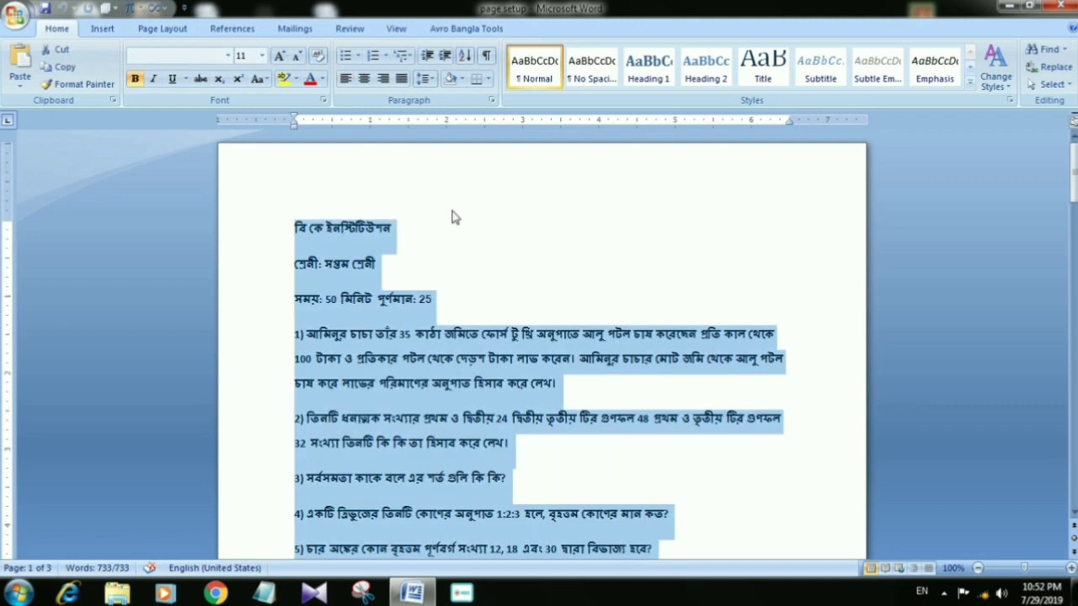
scroll(577, 258, "down", 5)
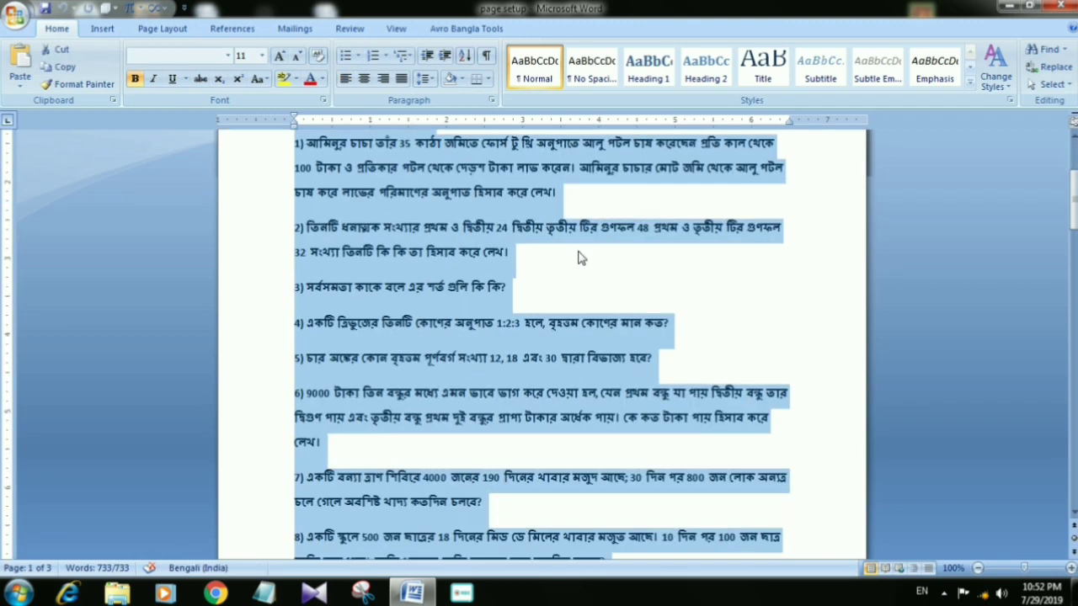
scroll(589, 336, "down", 5)
scroll(603, 396, "down", 3)
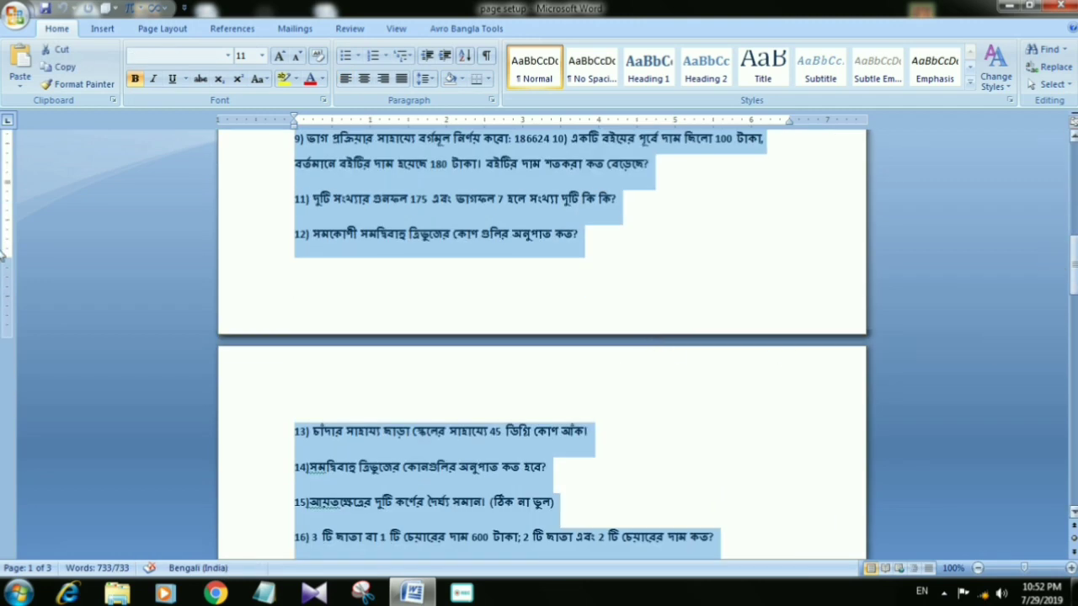
left_click_drag(1073, 253, 1073, 318)
left_click_drag(2, 318, 1071, 519)
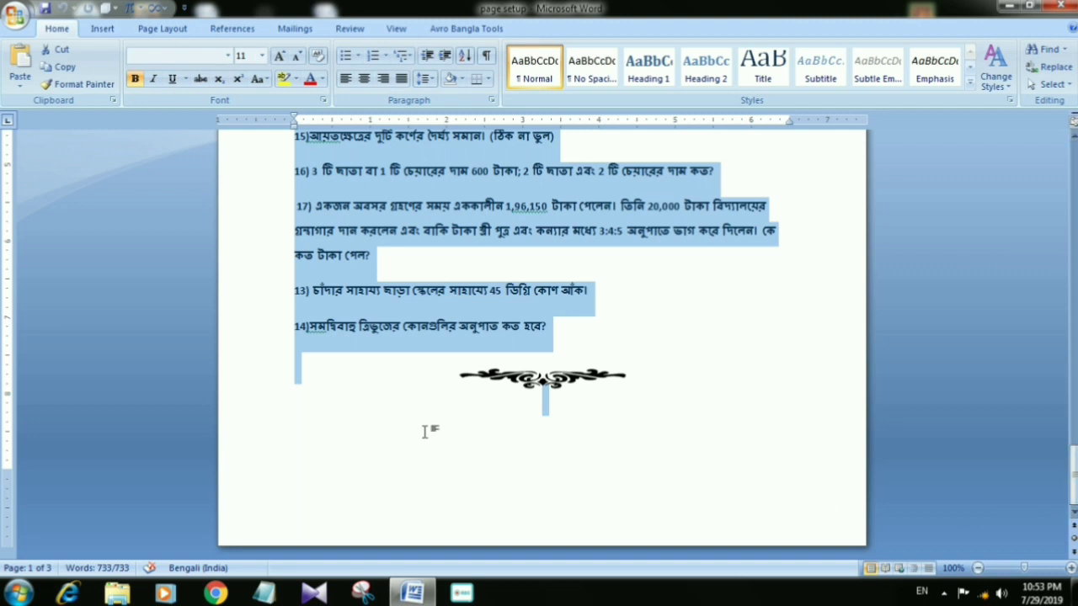
- Change the selected text's line spacing from 1.5 to 1.0
left_click(432, 81)
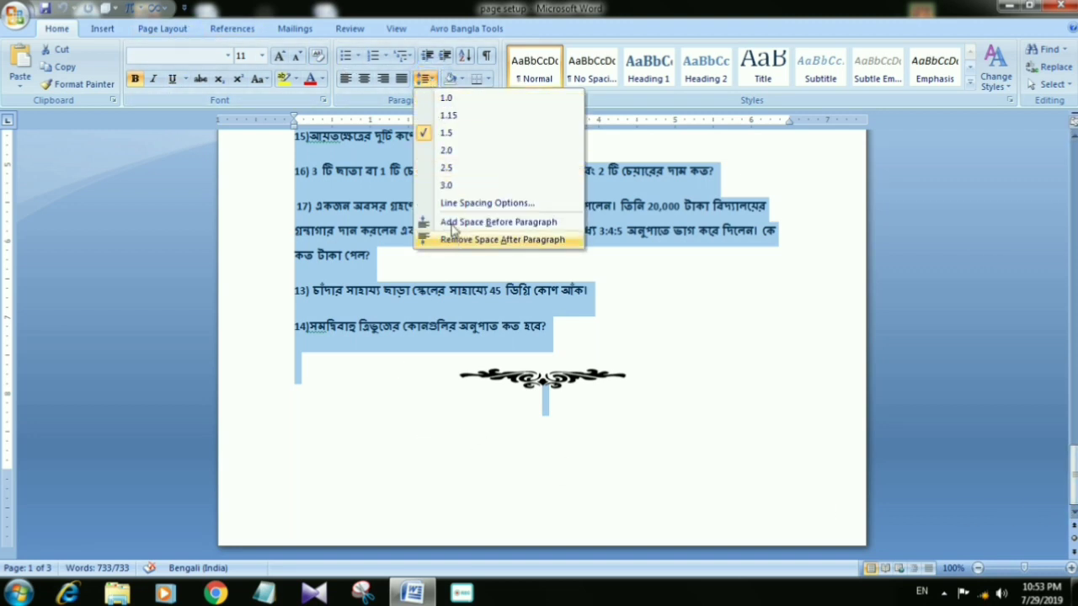
left_click(714, 330)
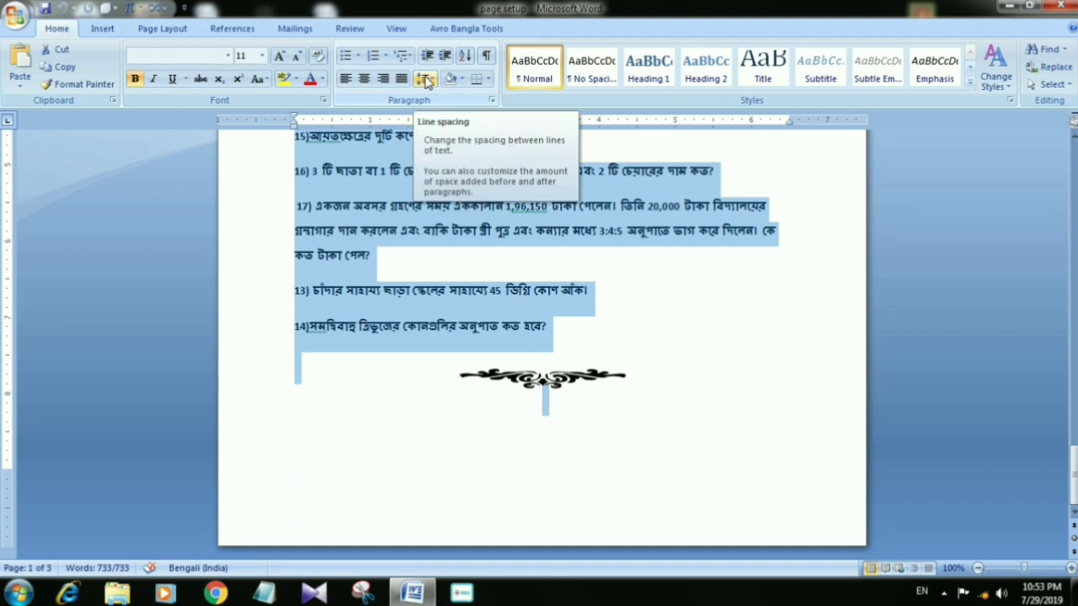
left_click(429, 80)
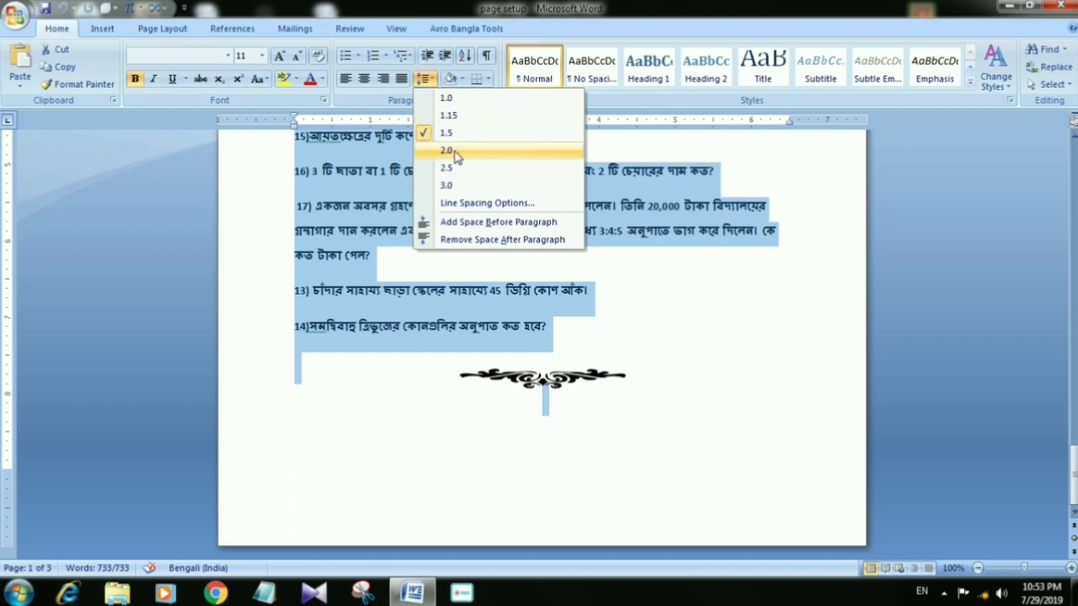
left_click(444, 98)
scroll(692, 377, "up", 3)
scroll(692, 374, "up", 4)
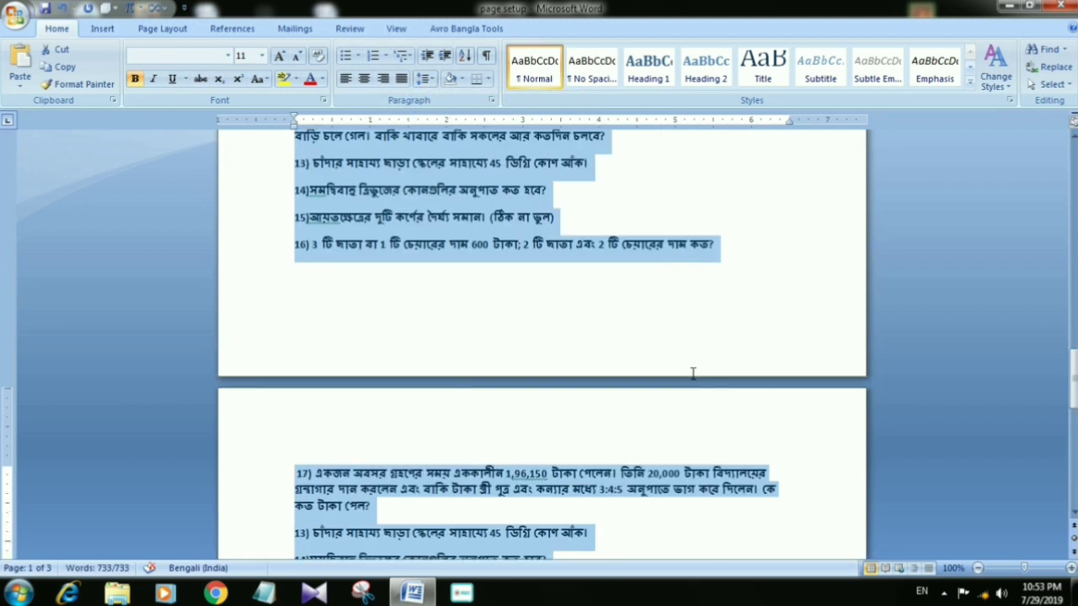
scroll(692, 378, "up", 4)
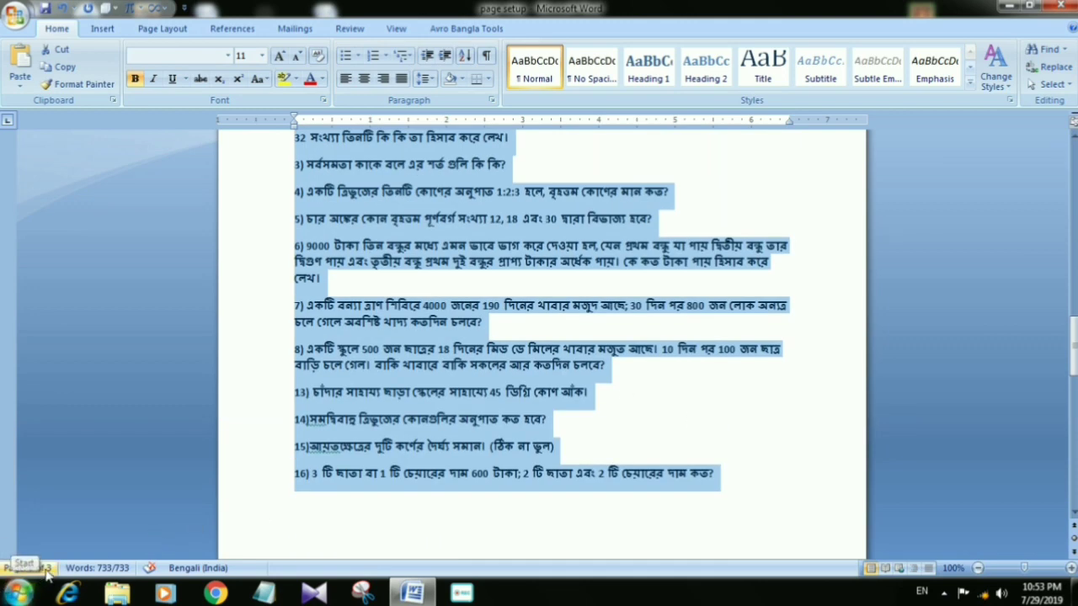
scroll(545, 501, "down", 5)
scroll(546, 497, "down", 3)
- Deselect the text and scroll through the single-spaced paper
left_click(567, 421)
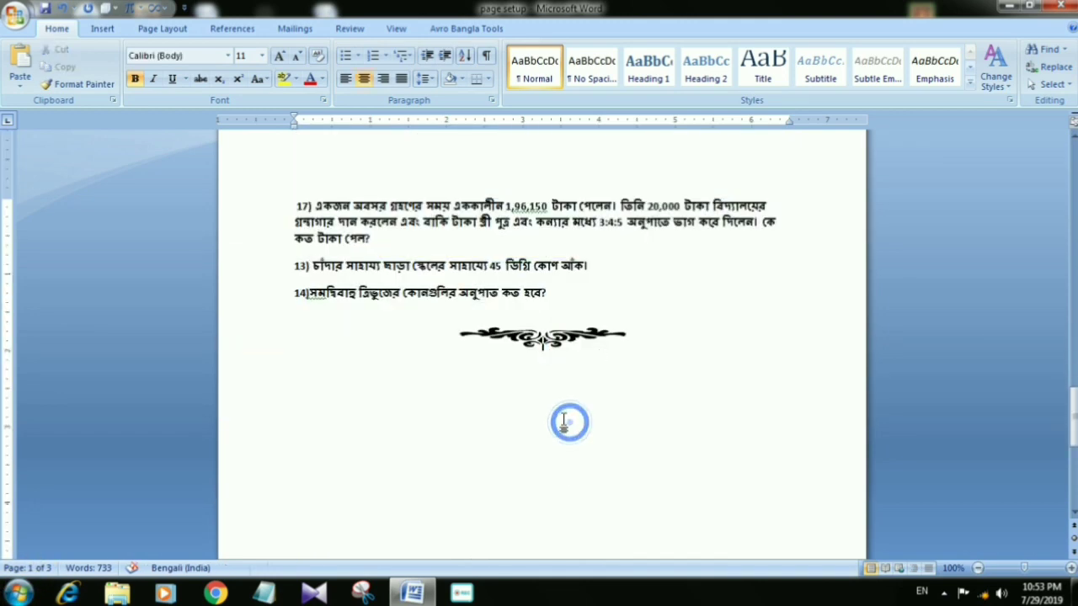
scroll(362, 517, "up", 5)
scroll(383, 512, "up", 4)
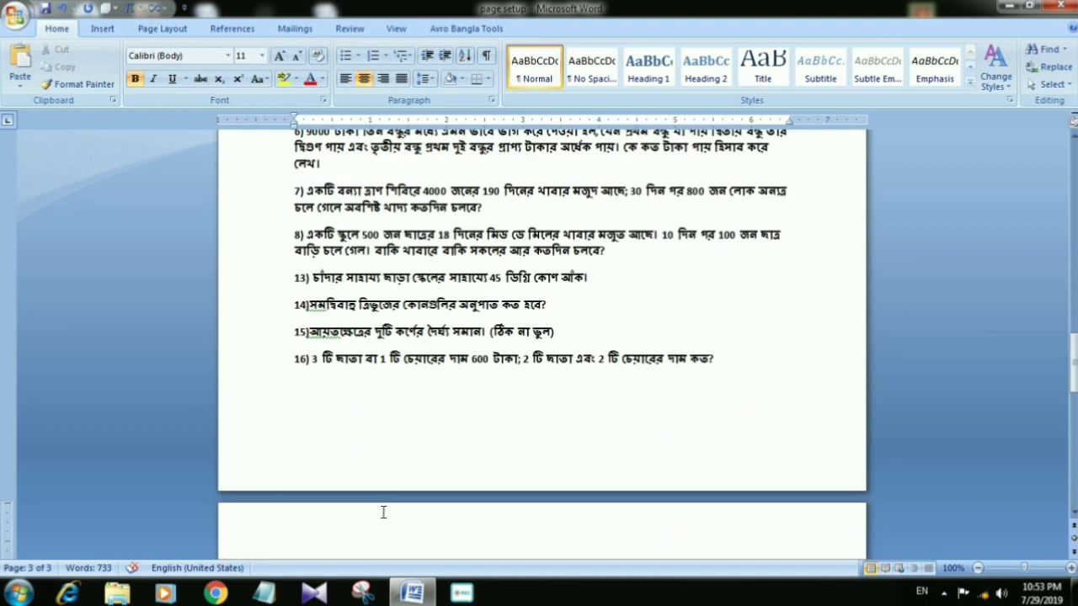
scroll(385, 512, "down", 4)
scroll(445, 437, "down", 4)
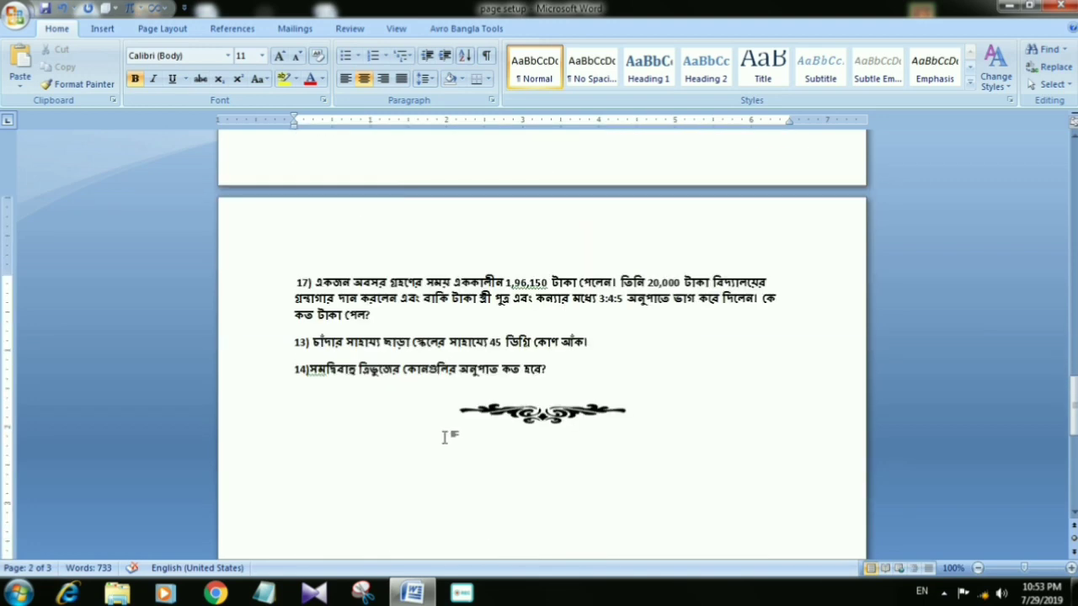
scroll(446, 435, "up", 4)
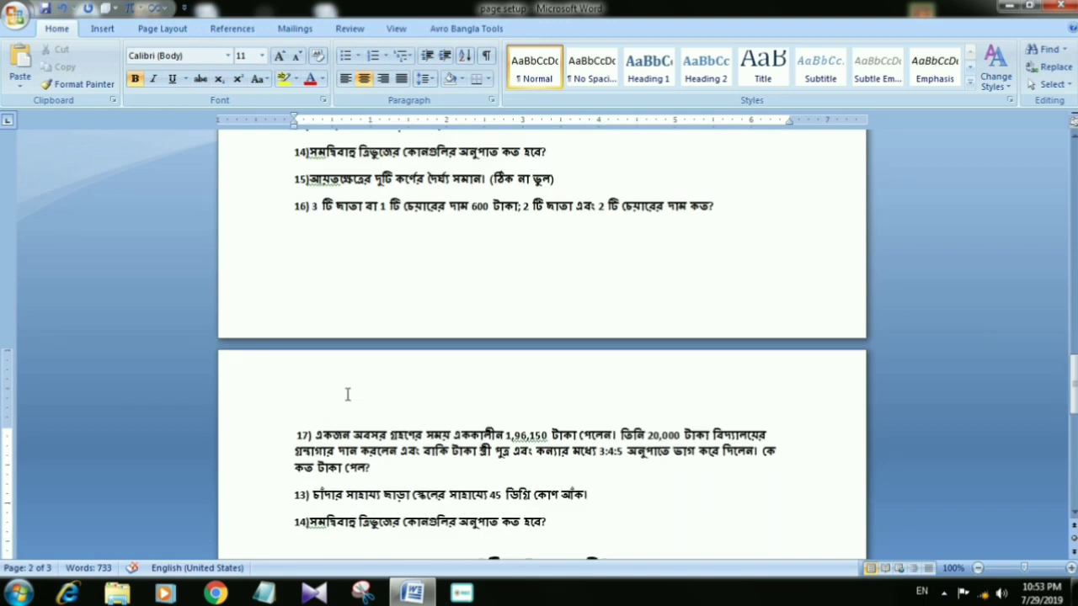
- Put the cursor at the start of item 16 and scroll back to the top
left_click(284, 399)
key("Up")
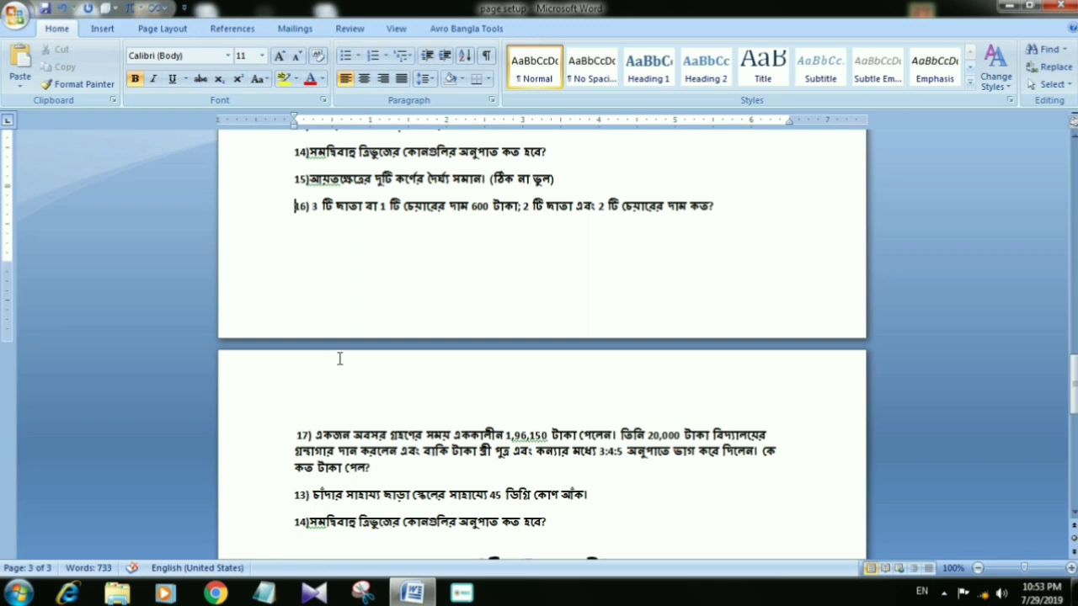
scroll(339, 358, "down", 7)
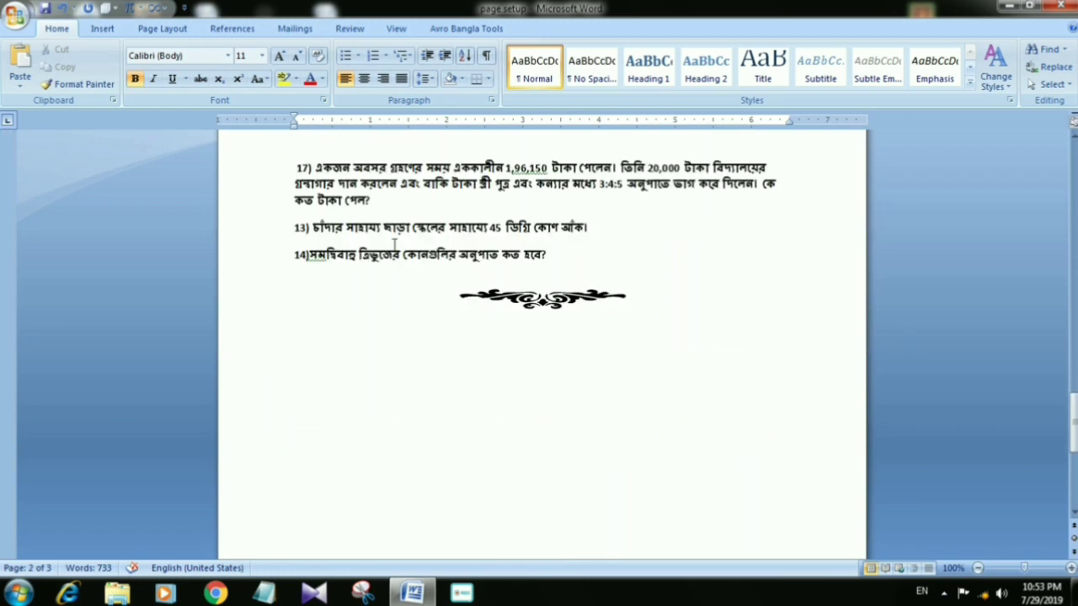
scroll(464, 277, "down", 2)
scroll(526, 328, "up", 5)
scroll(413, 505, "up", 5)
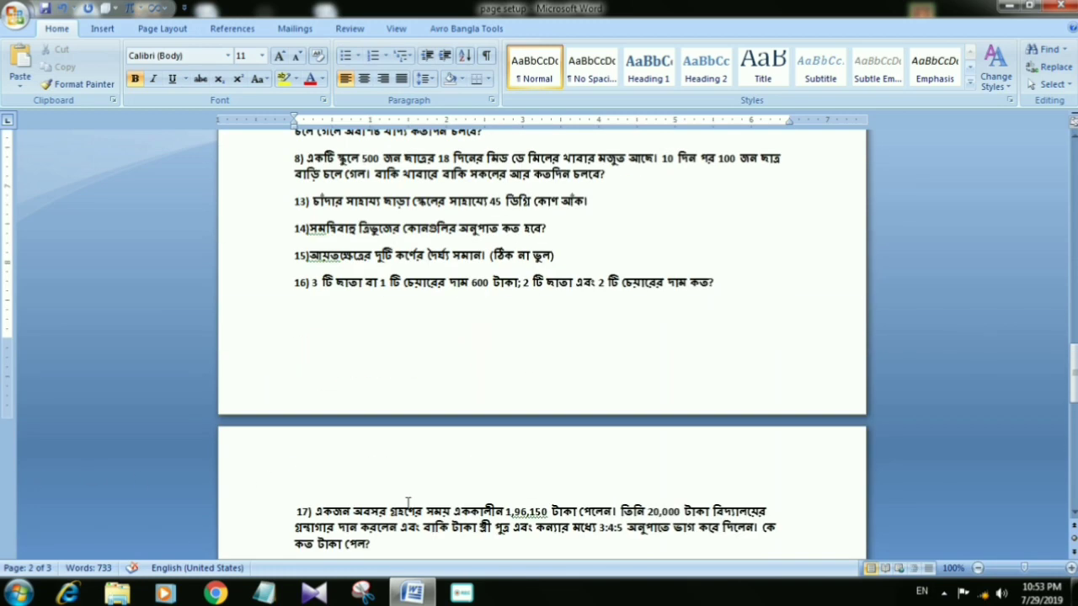
scroll(481, 346, "up", 4)
scroll(481, 346, "up", 4)
scroll(170, 139, "up", 5)
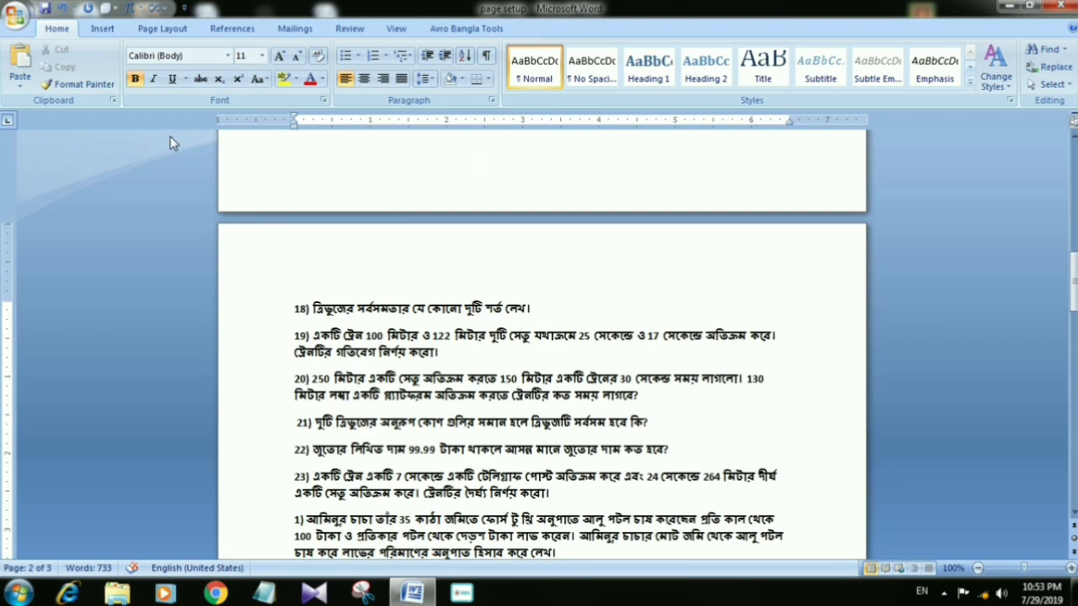
scroll(358, 184, "up", 2)
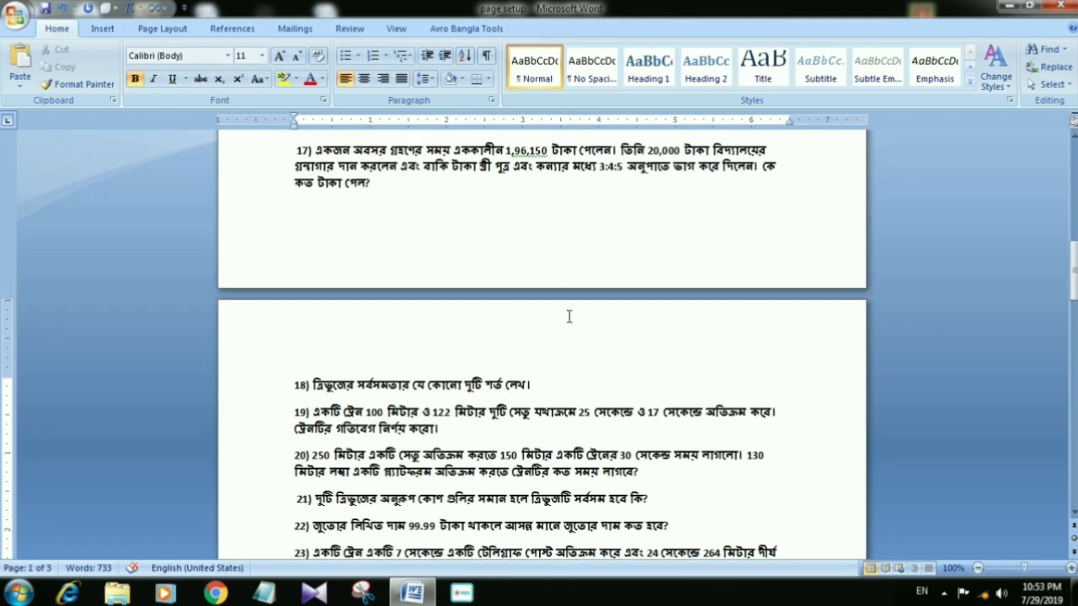
- Select all text and change paragraph Spacing After from 10 pt to 0 pt
key("ctrl+a")
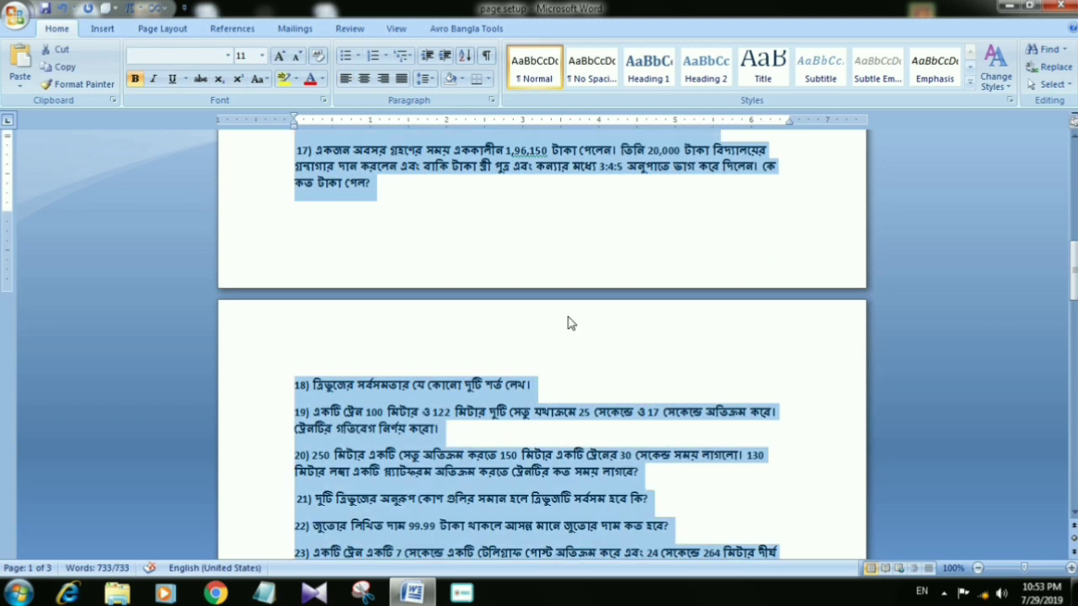
scroll(464, 226, "up", 7)
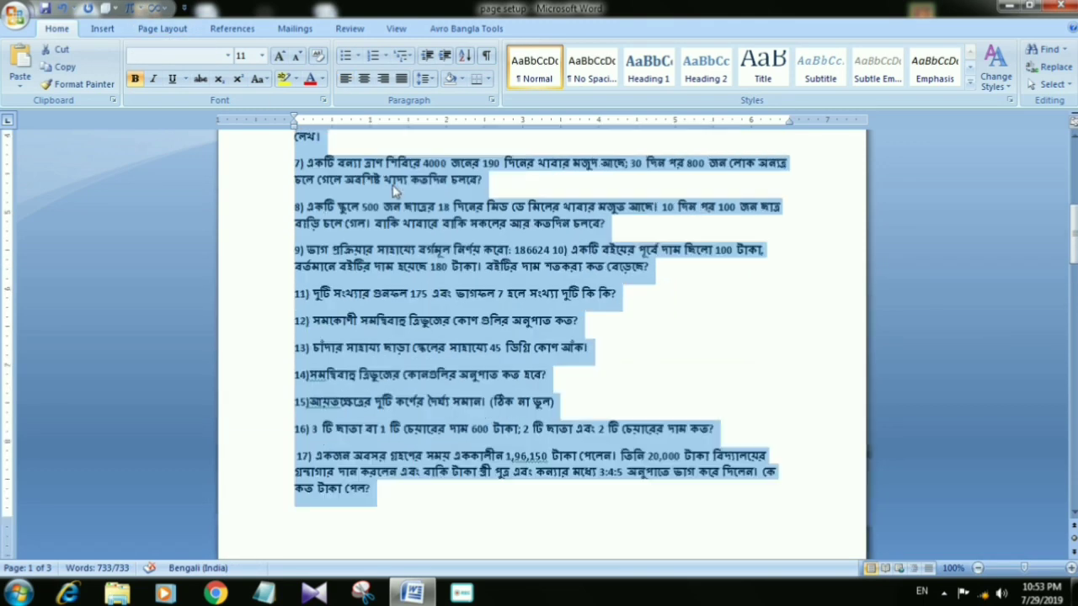
left_click(427, 80)
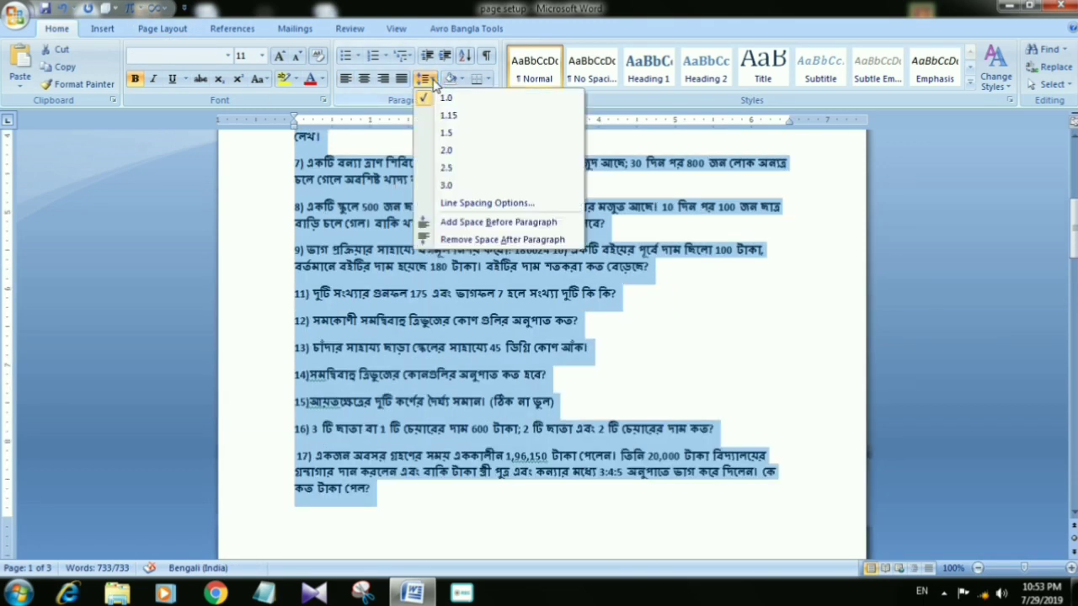
left_click(482, 203)
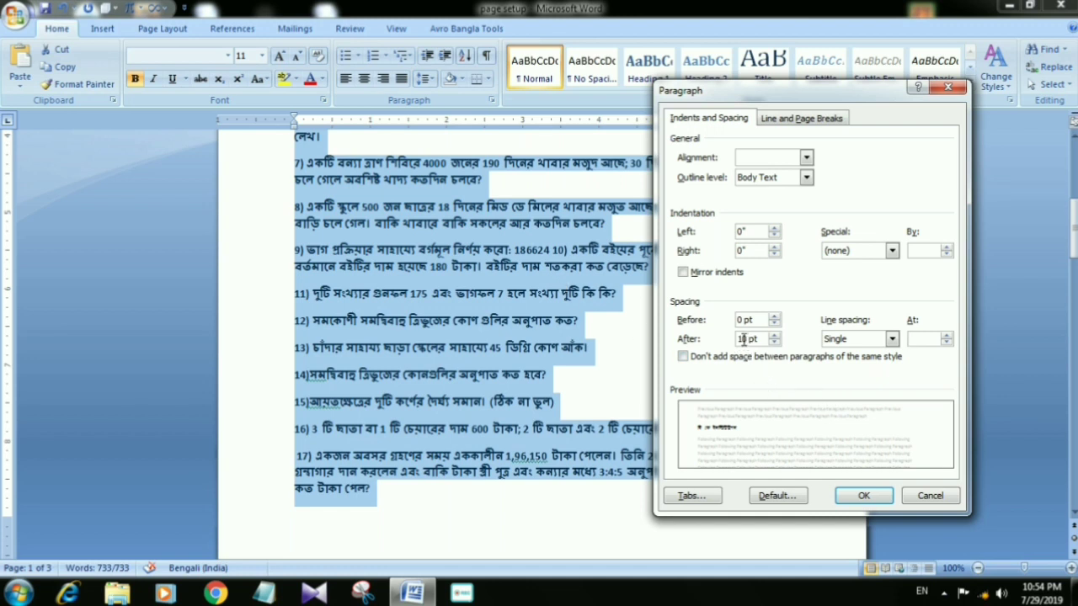
double_click(742, 339)
type("0")
left_click(839, 359)
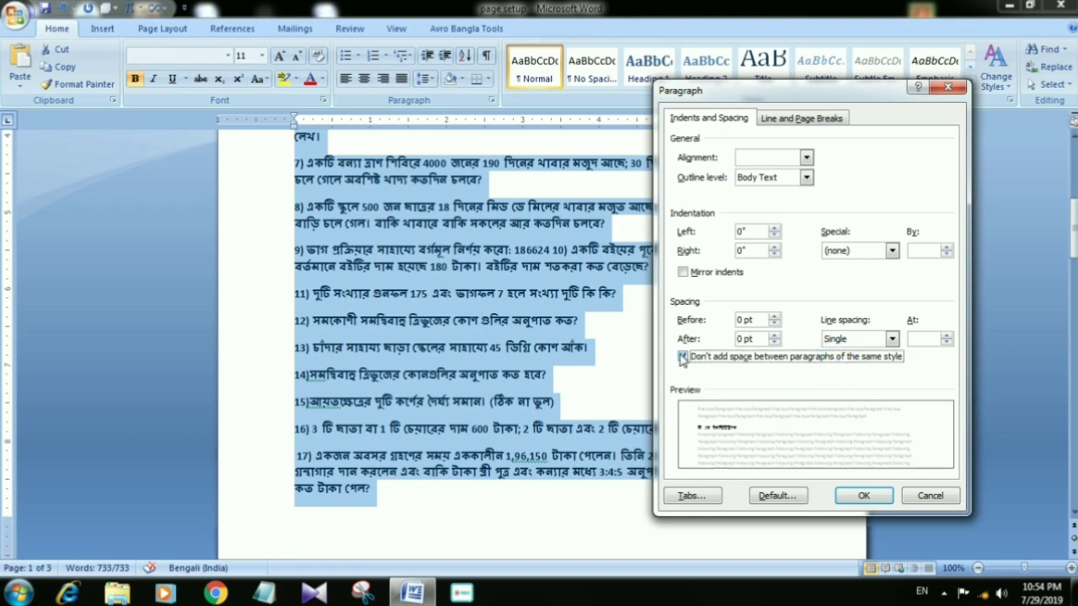
left_click(684, 356)
left_click(846, 493)
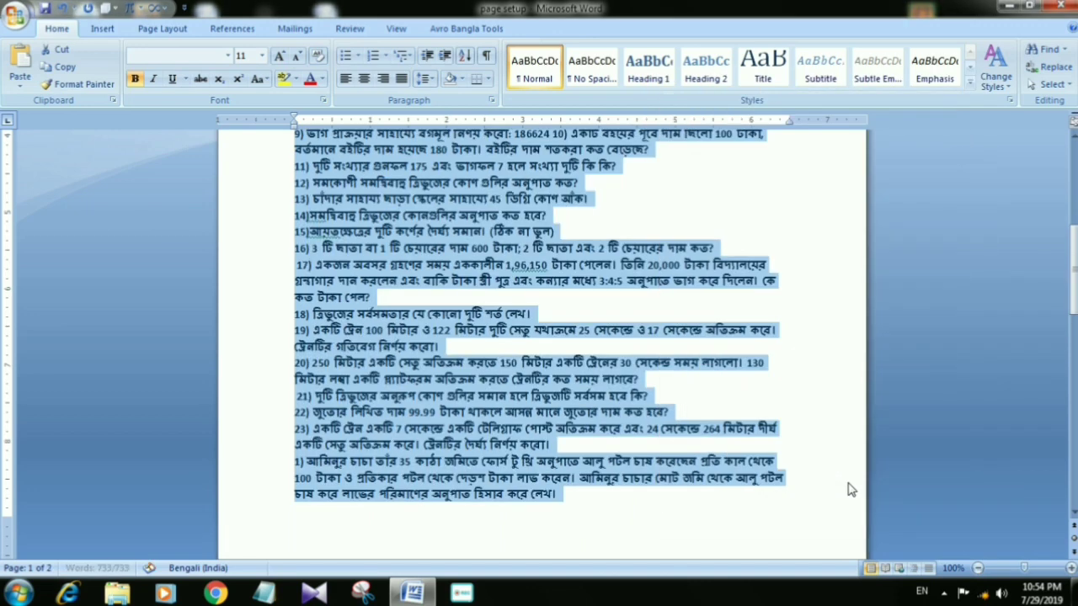
- Deselect the text and confirm the Paragraph settings show 0 pt before and after
scroll(538, 335, "up", 5)
scroll(537, 334, "up", 3)
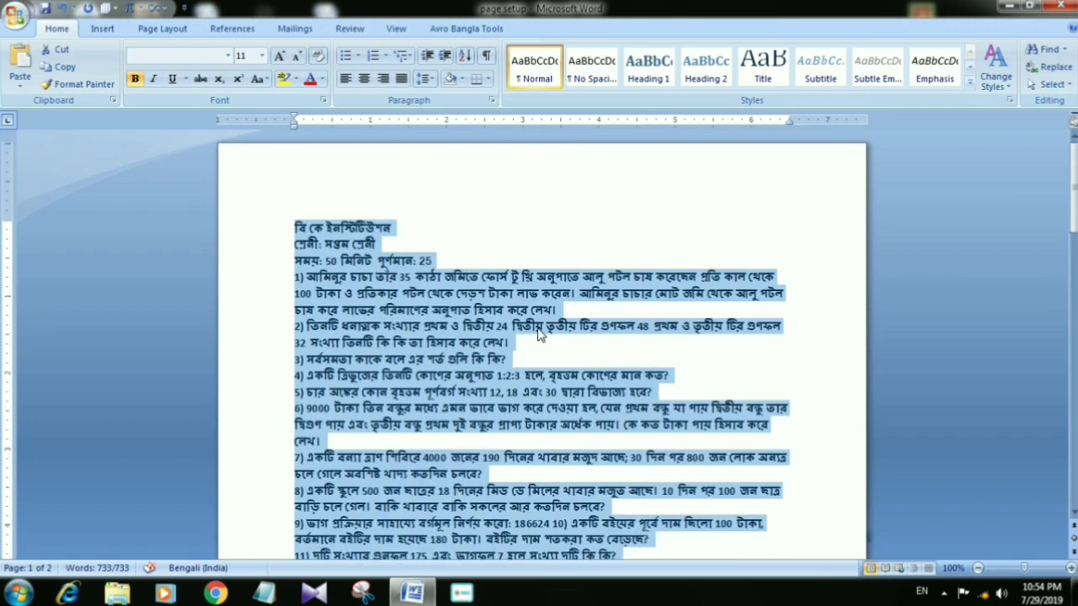
left_click(482, 196)
left_click(425, 78)
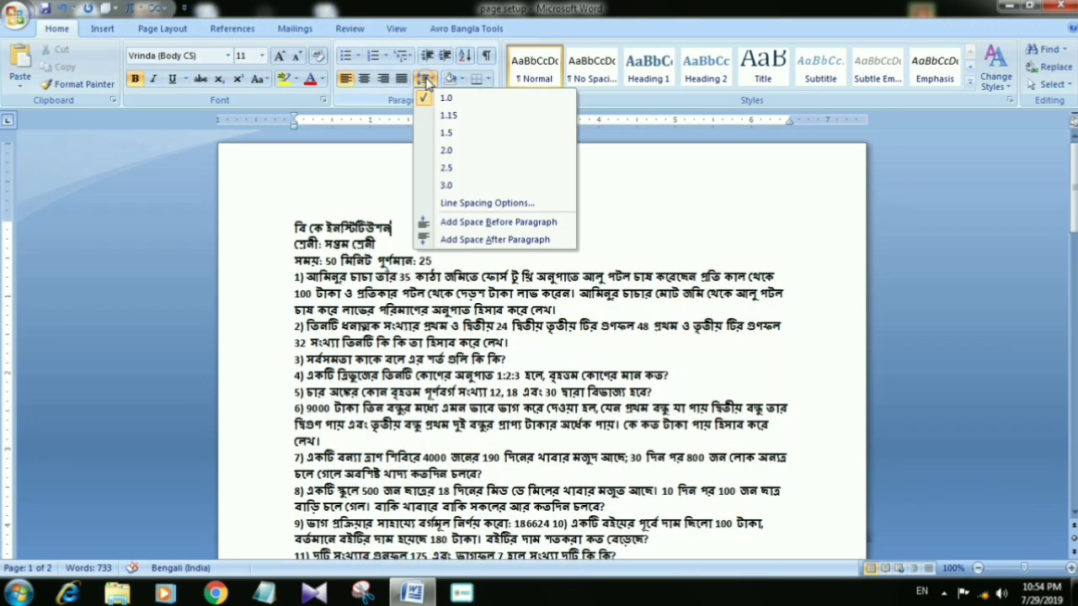
left_click(460, 203)
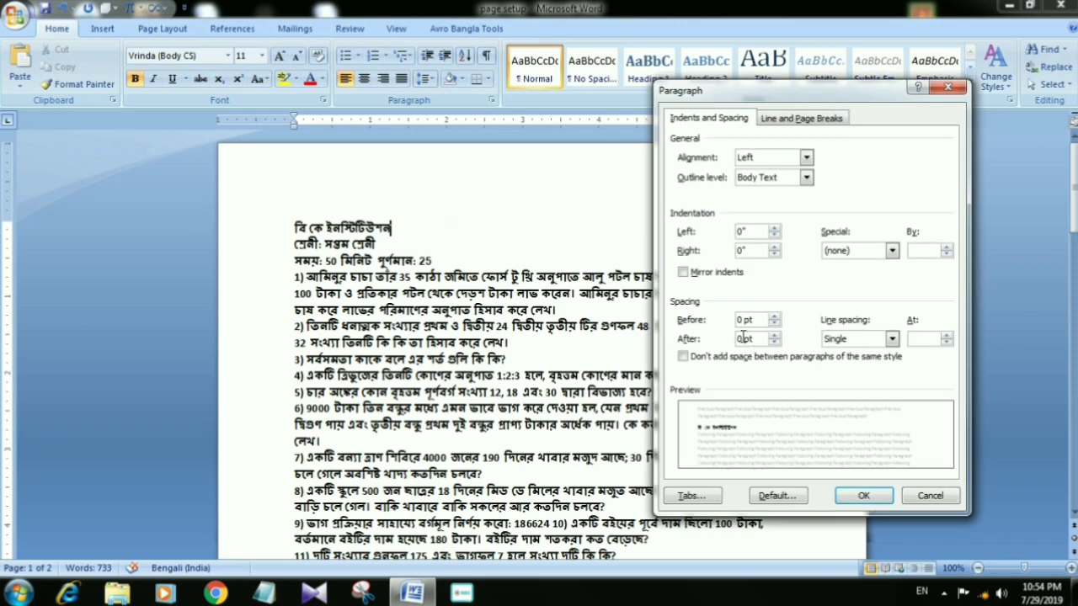
left_click(863, 495)
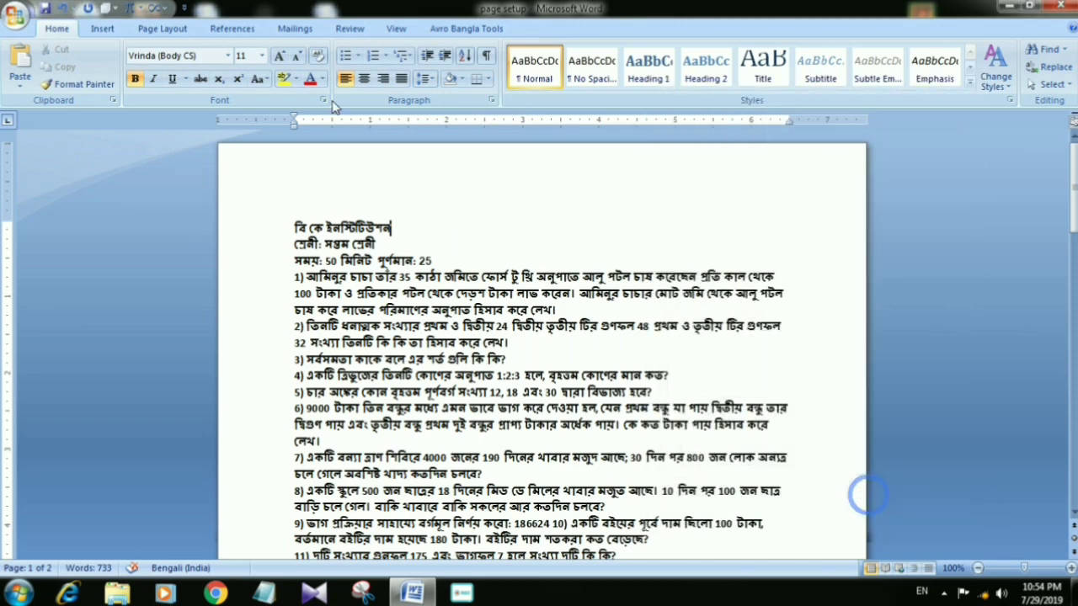
- Scroll through the compacted two-page paper and switch to the Page Layout tab
scroll(421, 337, "down", 5)
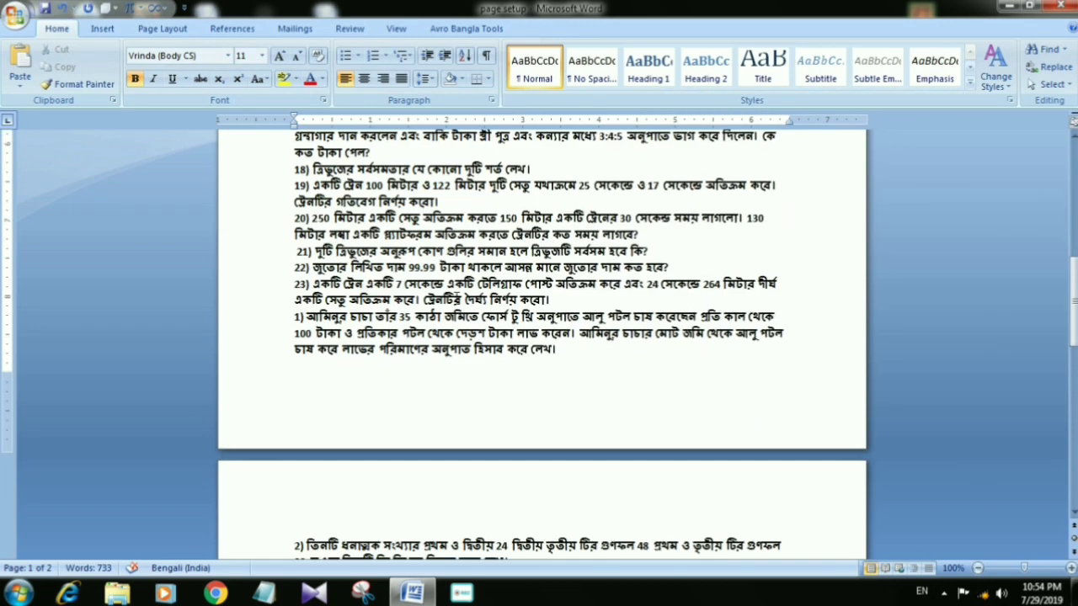
scroll(396, 379, "down", 5)
scroll(378, 407, "down", 5)
left_click(476, 421)
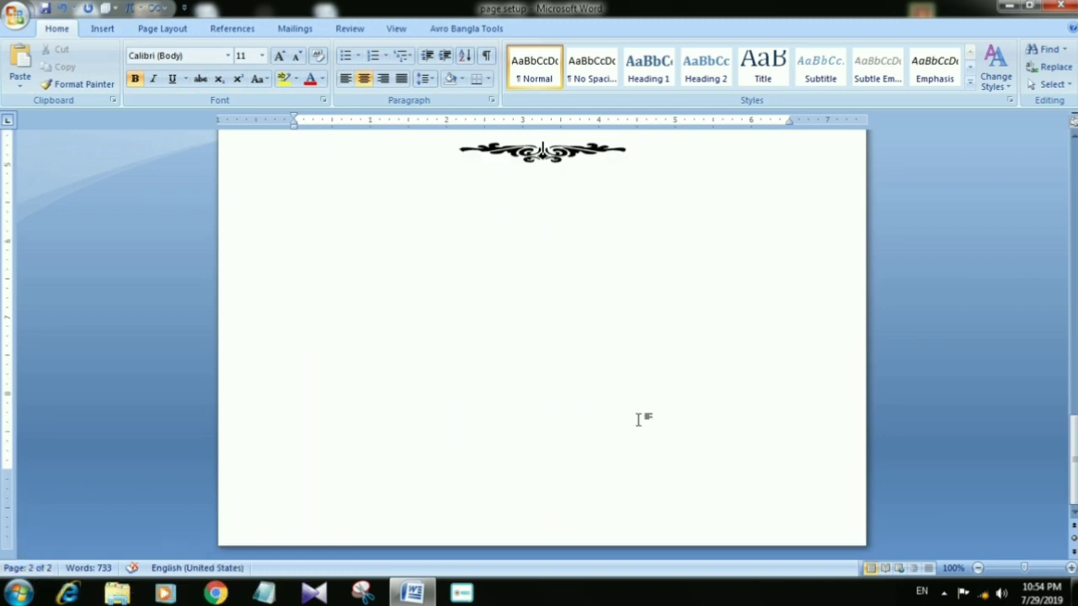
scroll(640, 418, "up", 3)
scroll(618, 423, "up", 4)
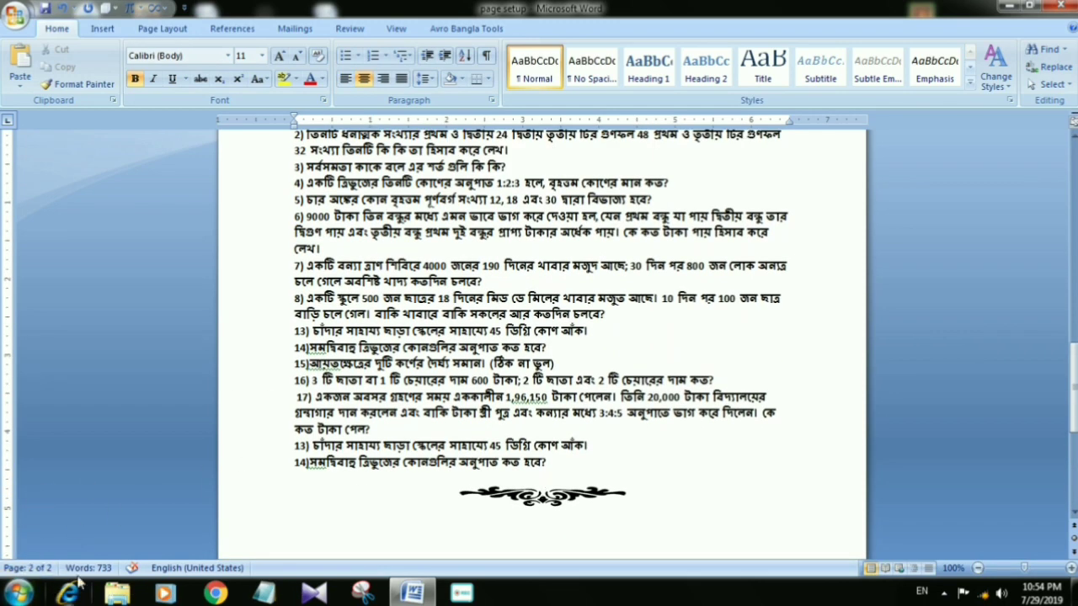
scroll(401, 402, "up", 7)
scroll(402, 401, "up", 6)
scroll(396, 401, "up", 5)
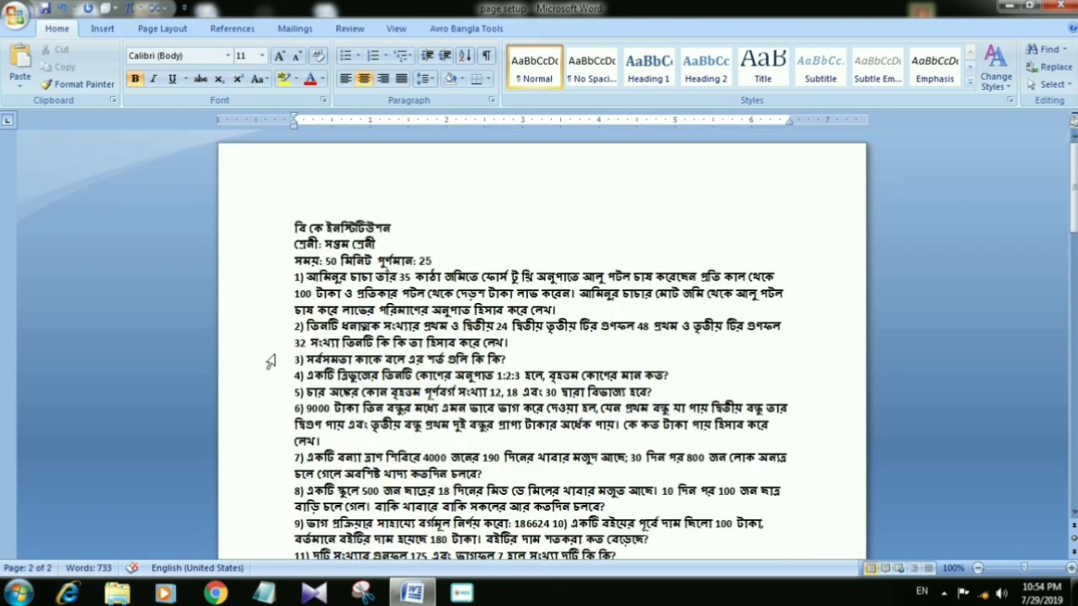
left_click(162, 29)
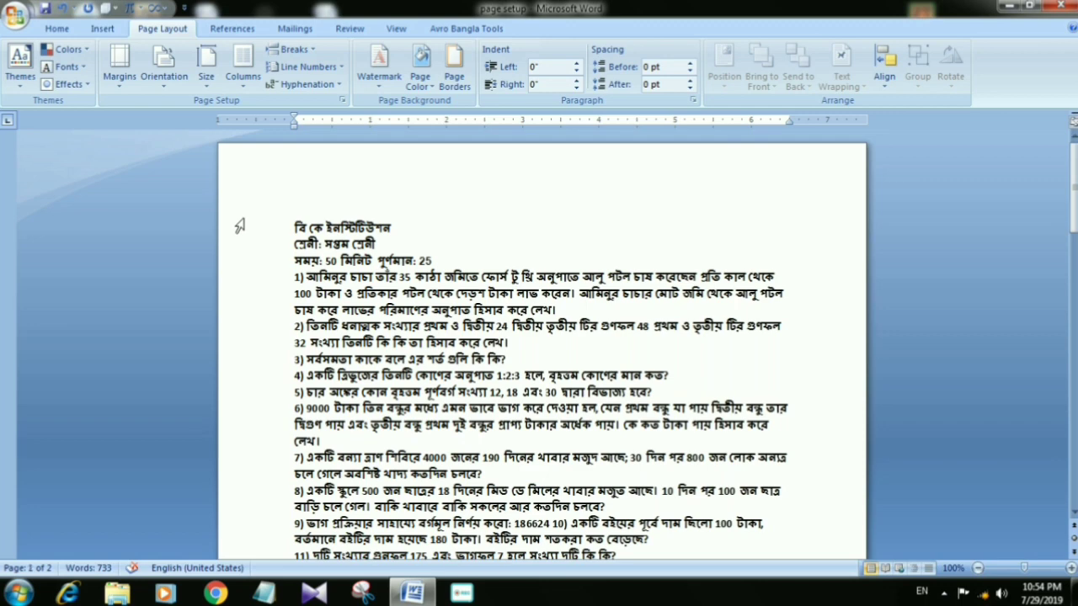
- Open Custom Margins and lower the top margin to 0.2 inches
left_click(120, 84)
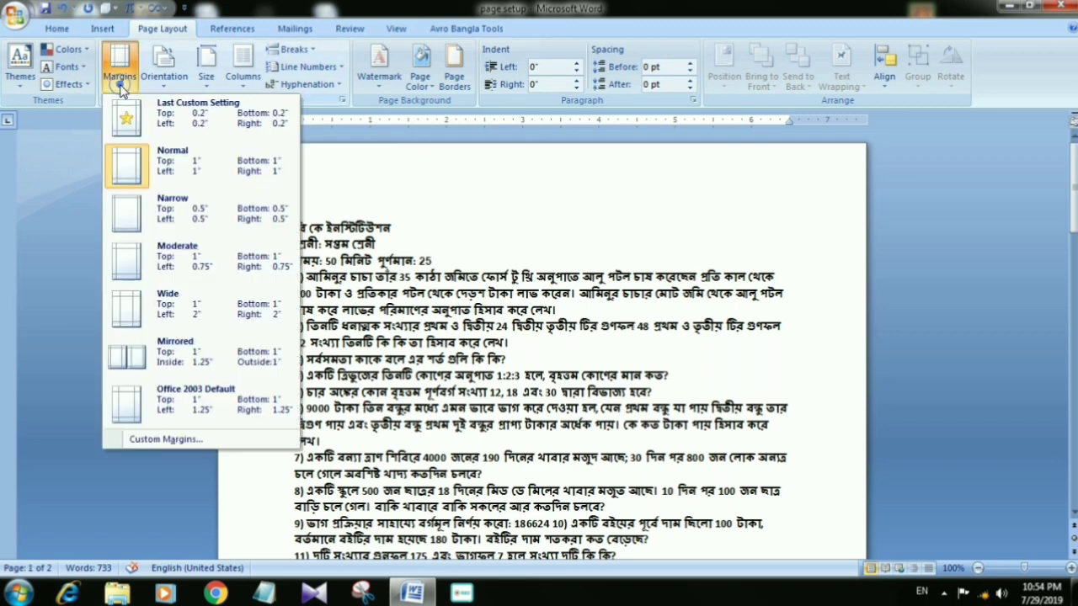
left_click(156, 439)
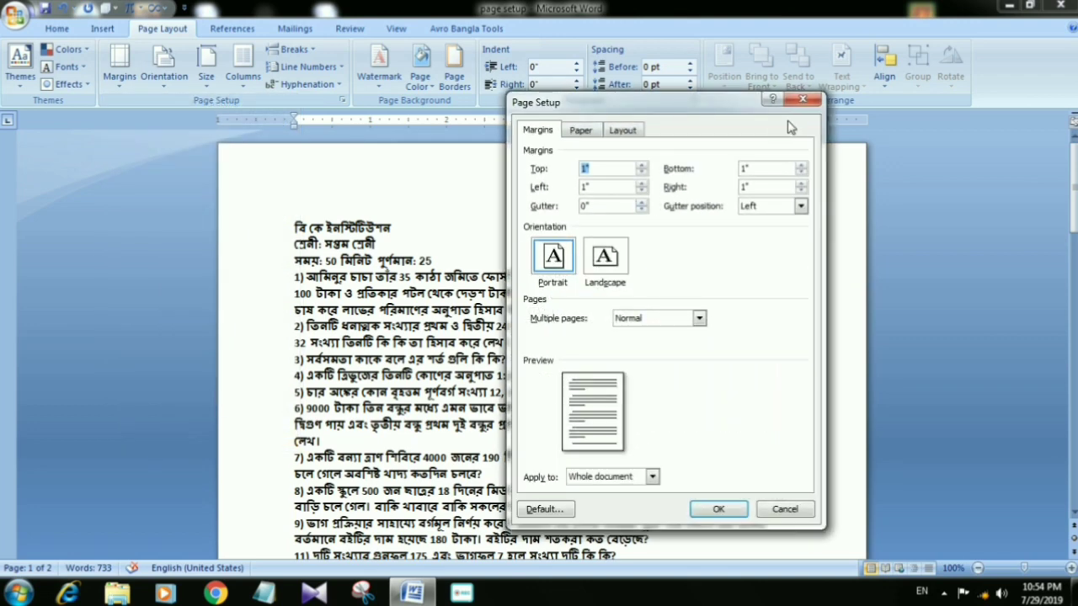
left_click(804, 101)
left_click(120, 80)
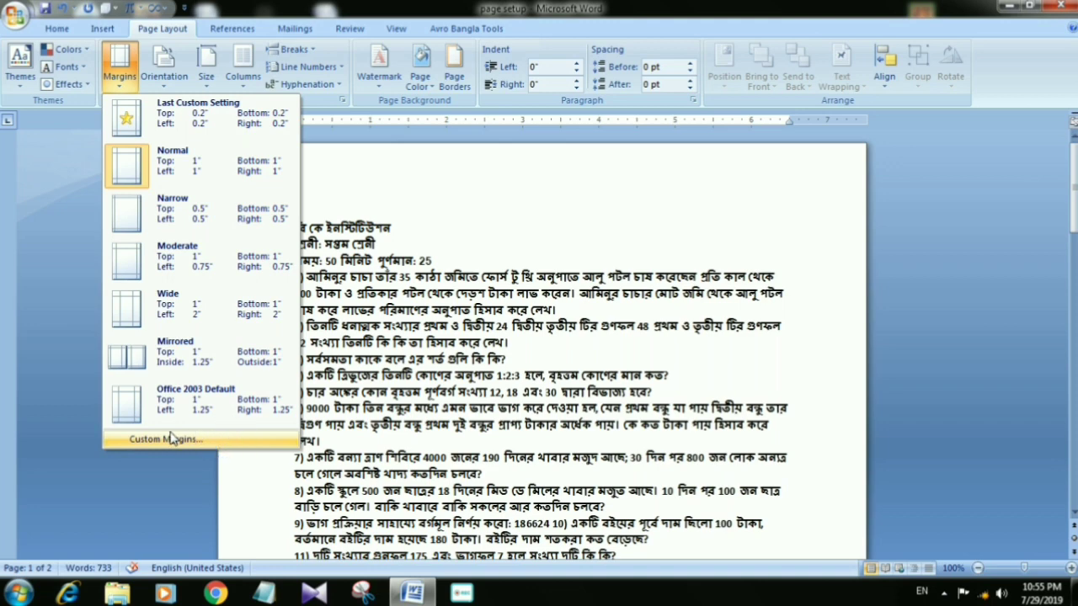
left_click(228, 439)
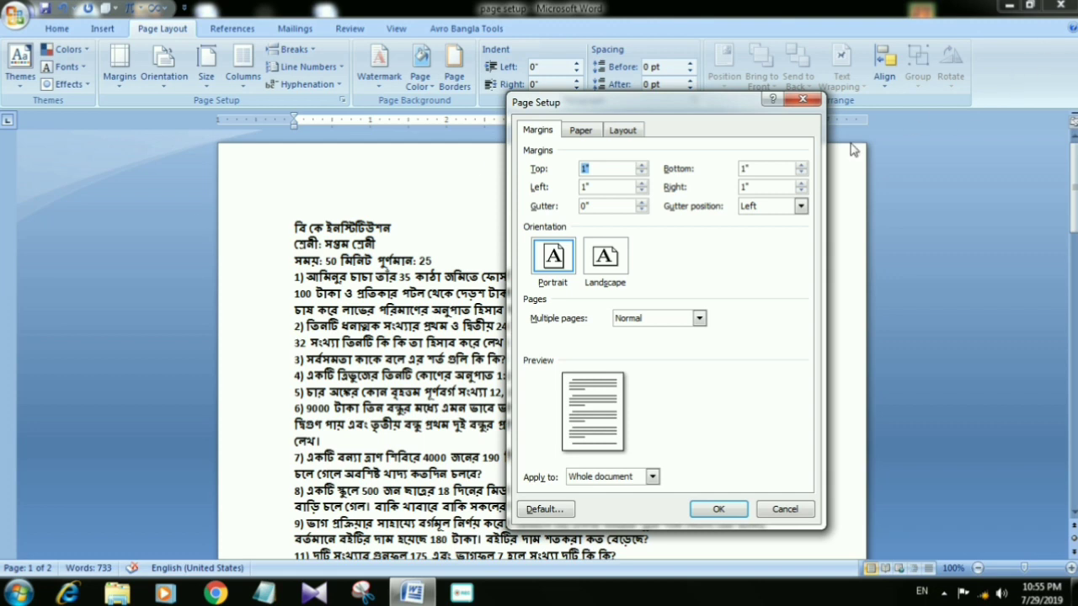
left_click(595, 168)
left_click(641, 173)
left_click(641, 173)
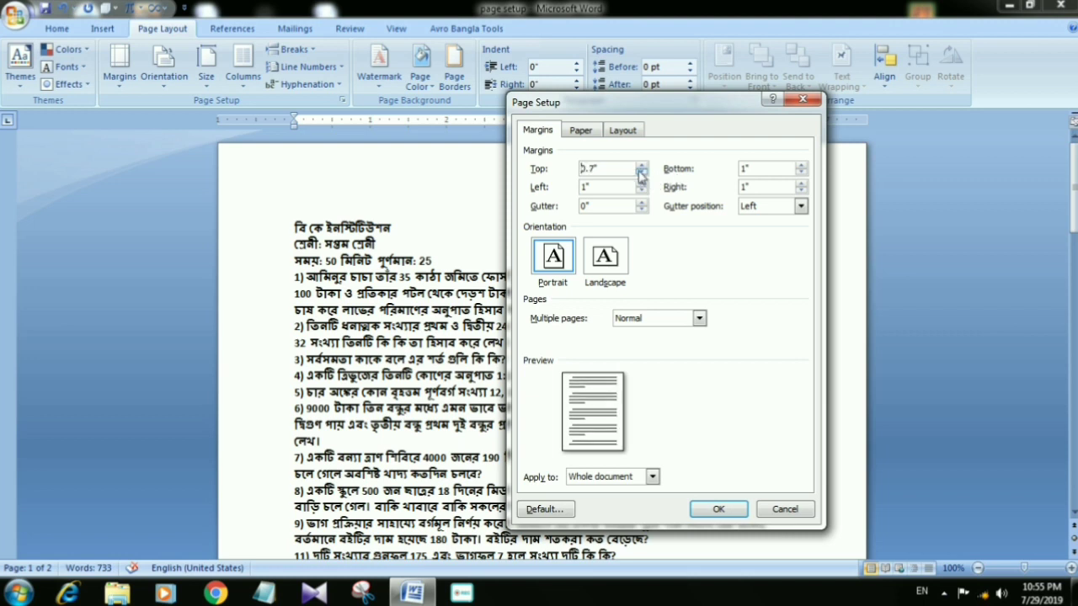
left_click(641, 172)
left_click(641, 173)
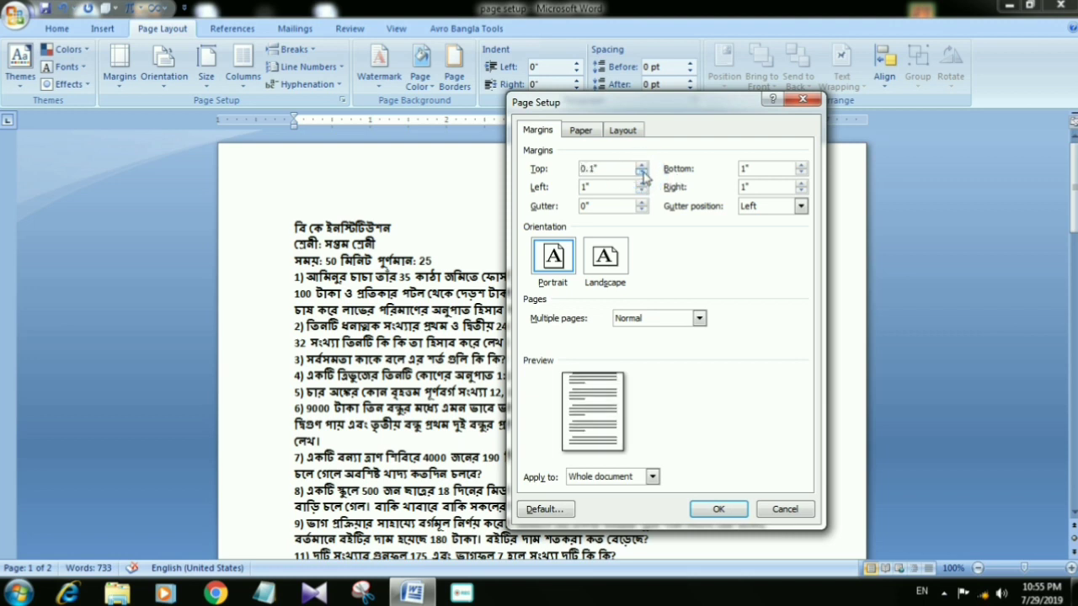
left_click(642, 169)
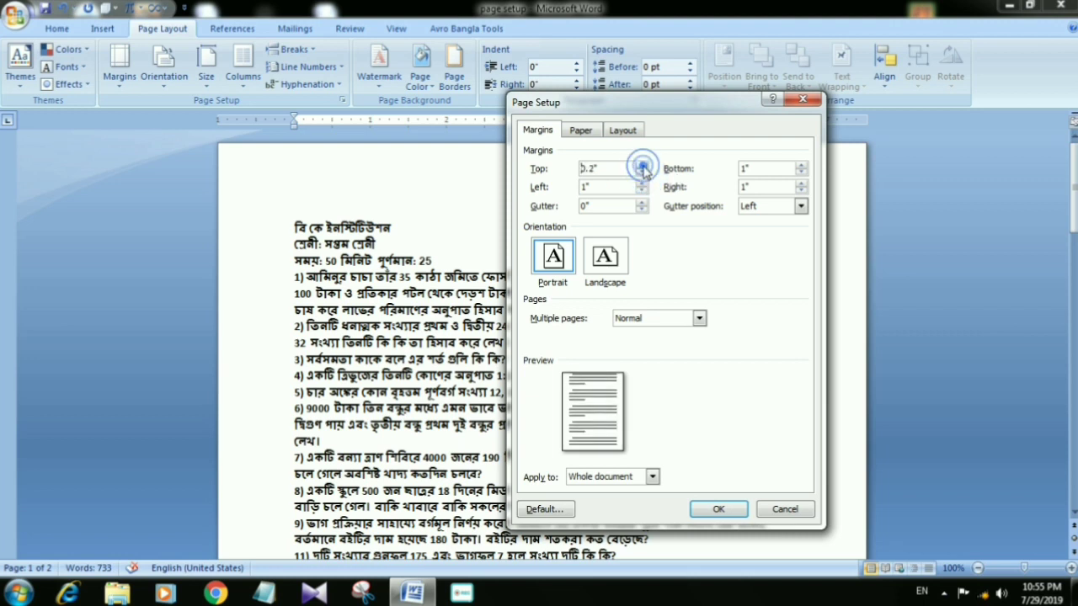
- Set the bottom, left and right margins to 0.2 inches and apply
left_click(801, 172)
left_click(800, 172)
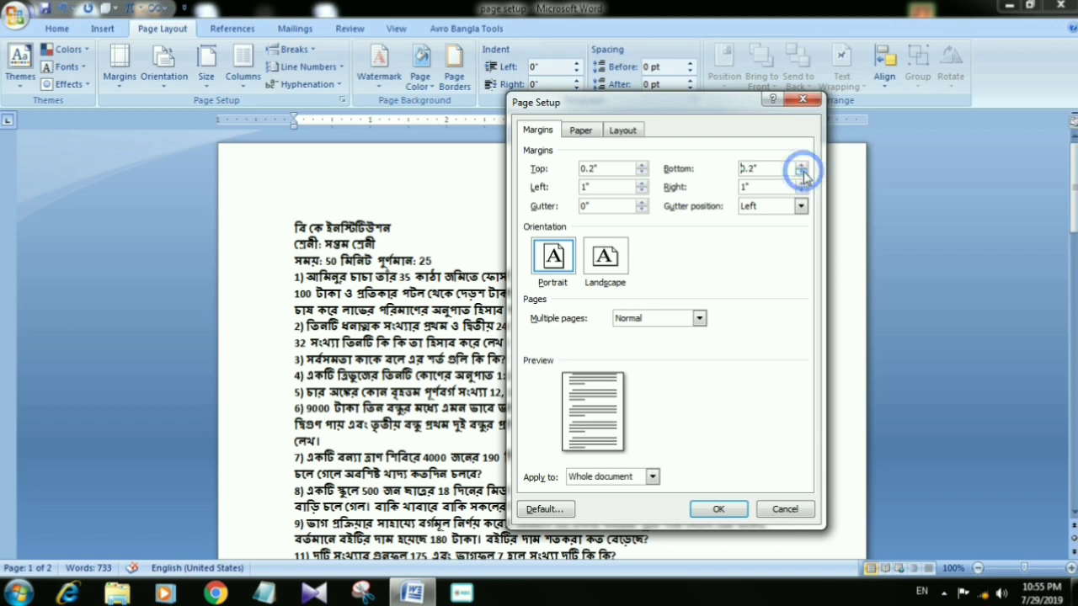
left_click(801, 173)
double_click(584, 186)
type("0.2")
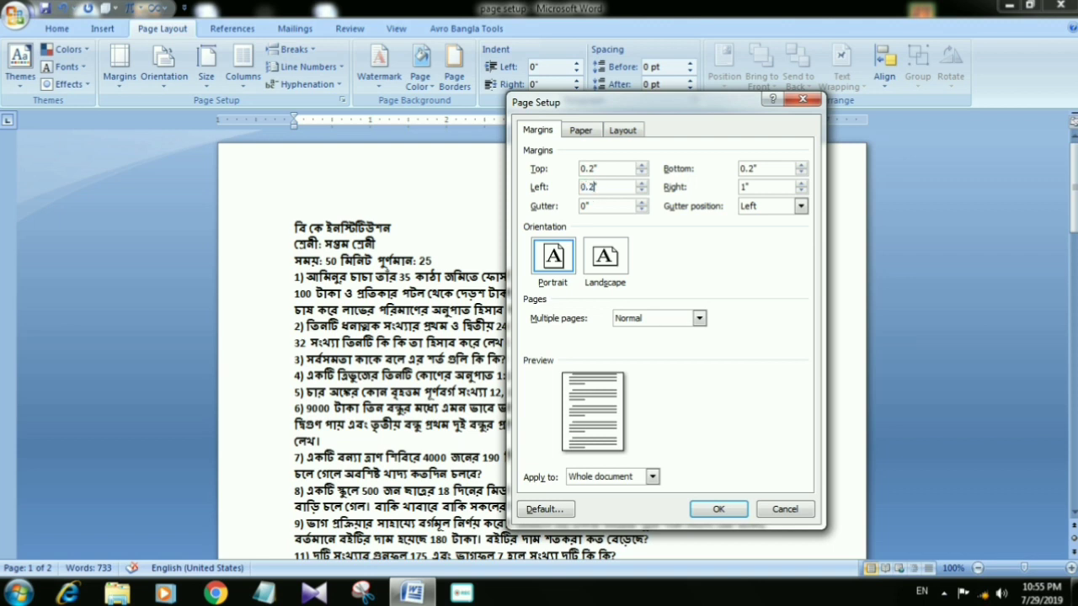
double_click(749, 168)
double_click(764, 187)
type("0.2")
left_click(750, 264)
left_click(717, 509)
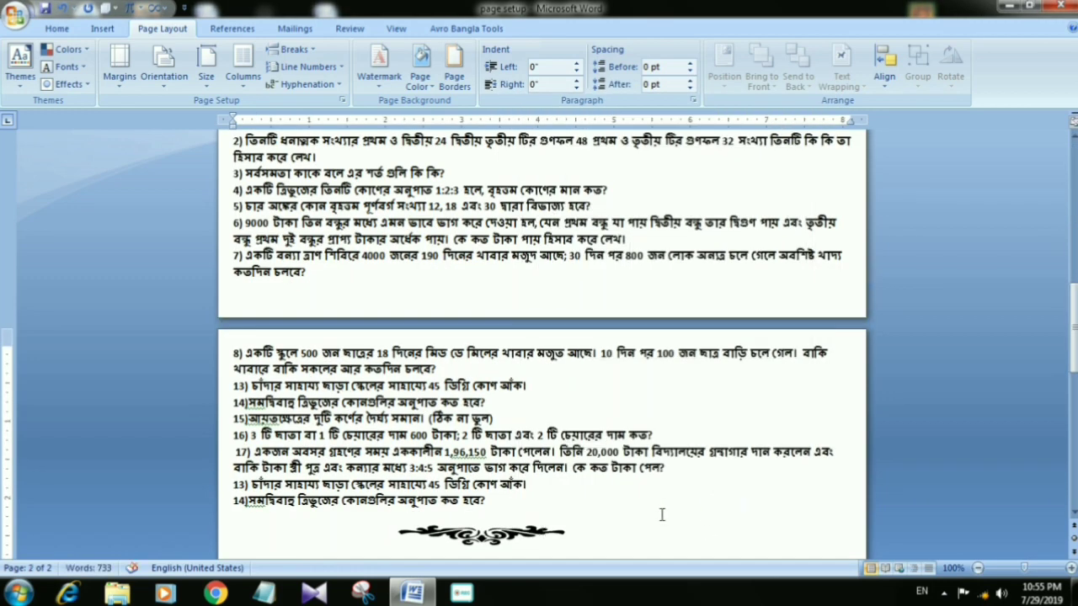
- Review the Letter-size pages, check the Size and Margins lists, then open the Orientation choices
scroll(505, 349, "down", 5)
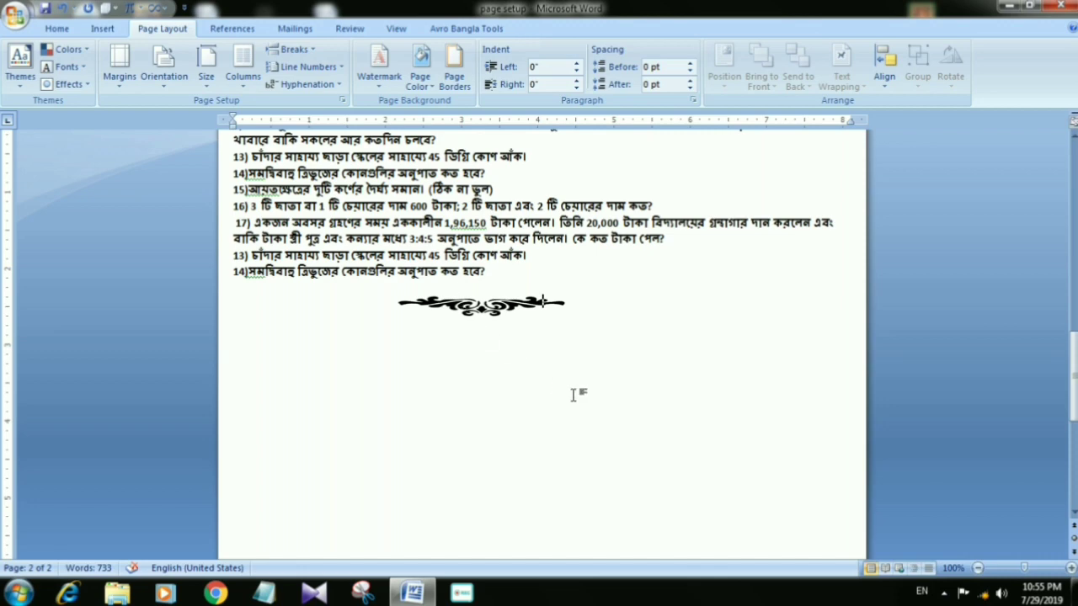
scroll(524, 393, "up", 3)
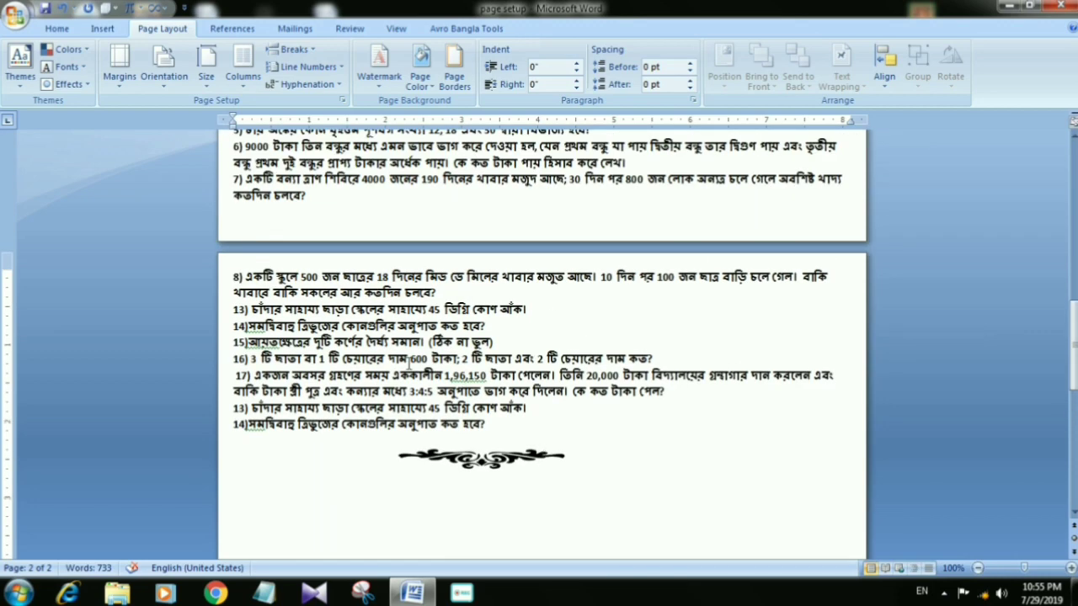
scroll(396, 358, "up", 3)
scroll(286, 191, "down", 1)
scroll(261, 135, "down", 3)
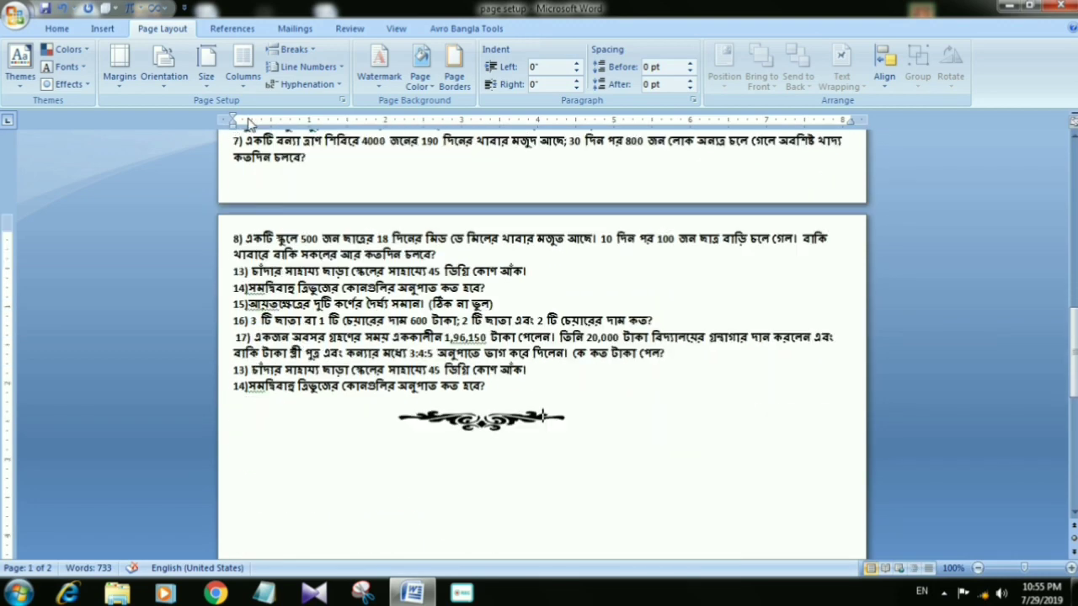
left_click(204, 84)
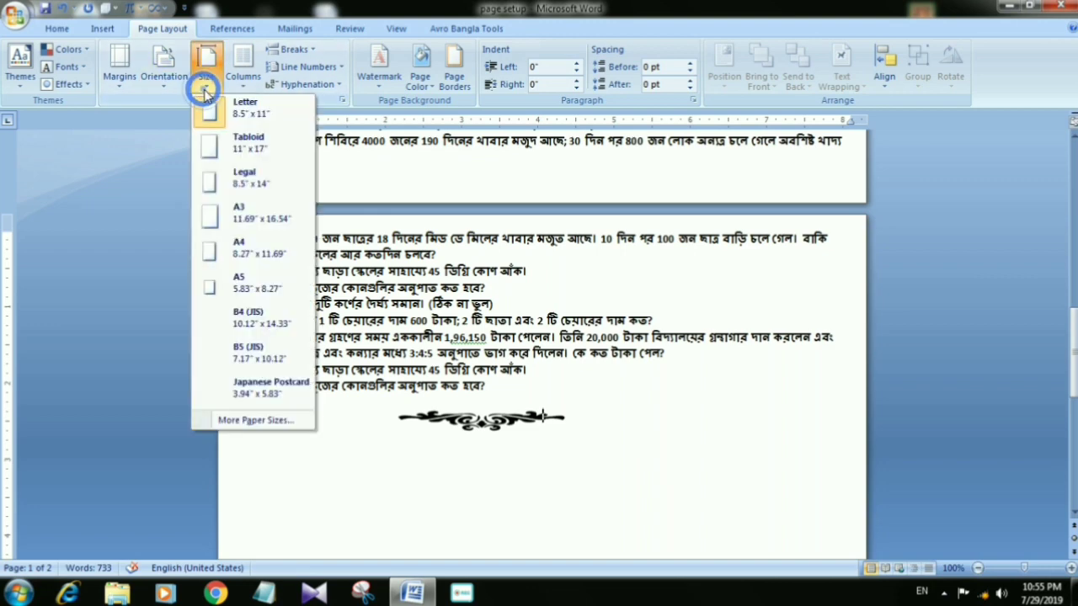
left_click(123, 78)
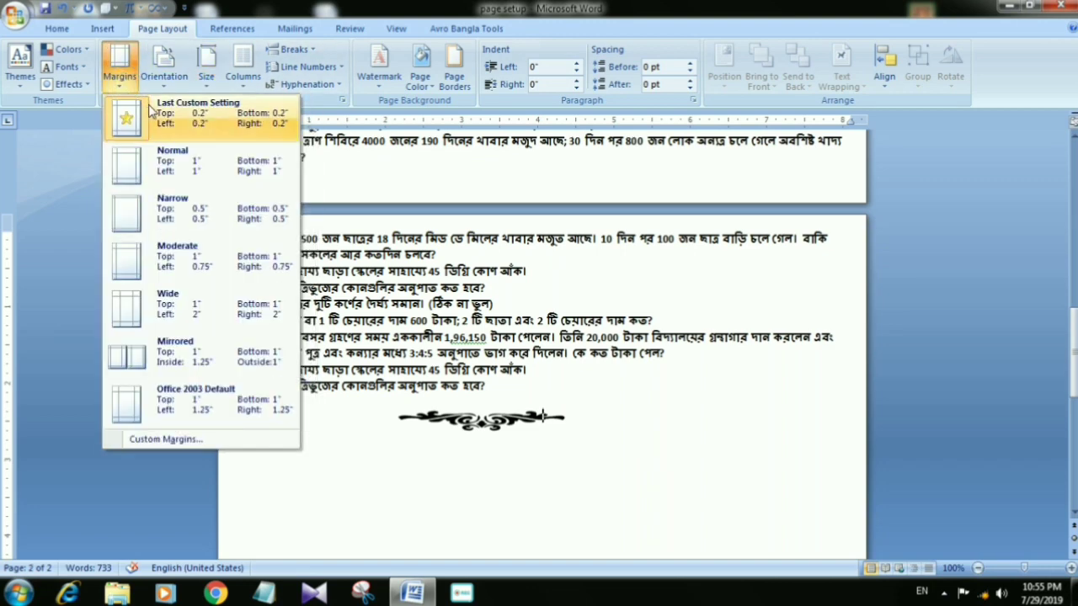
left_click(164, 67)
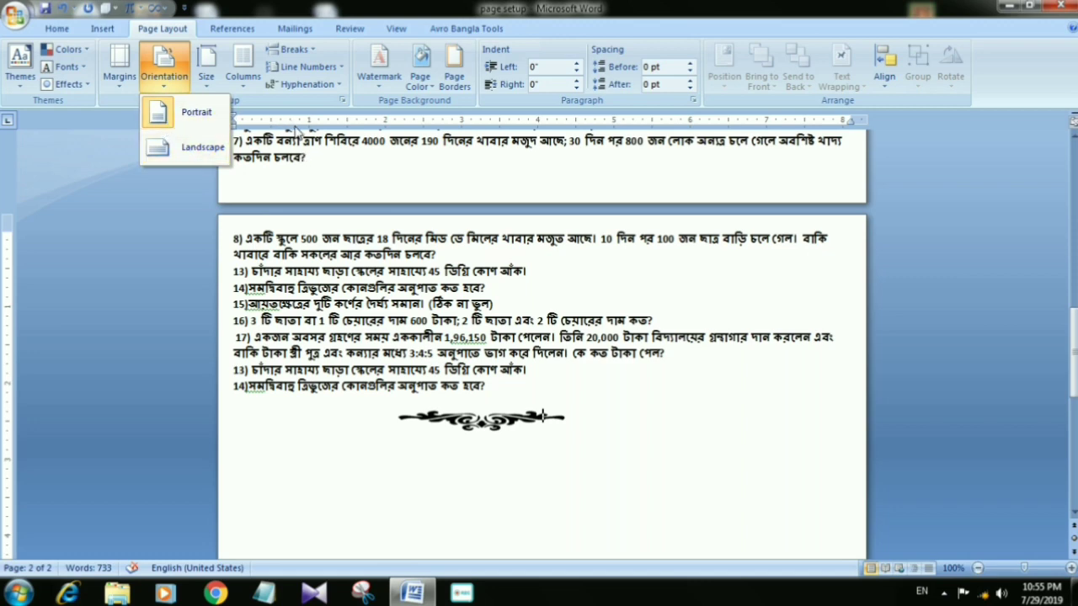
- Switch the question paper to landscape orientation
left_click(186, 150)
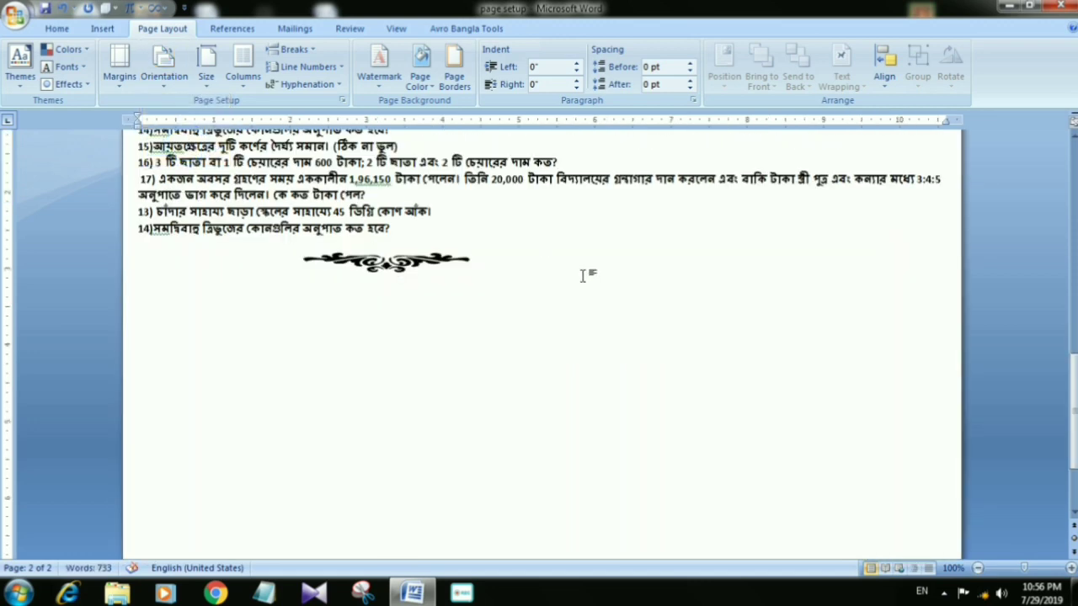
scroll(590, 277, "up", 5)
scroll(87, 501, "down", 5)
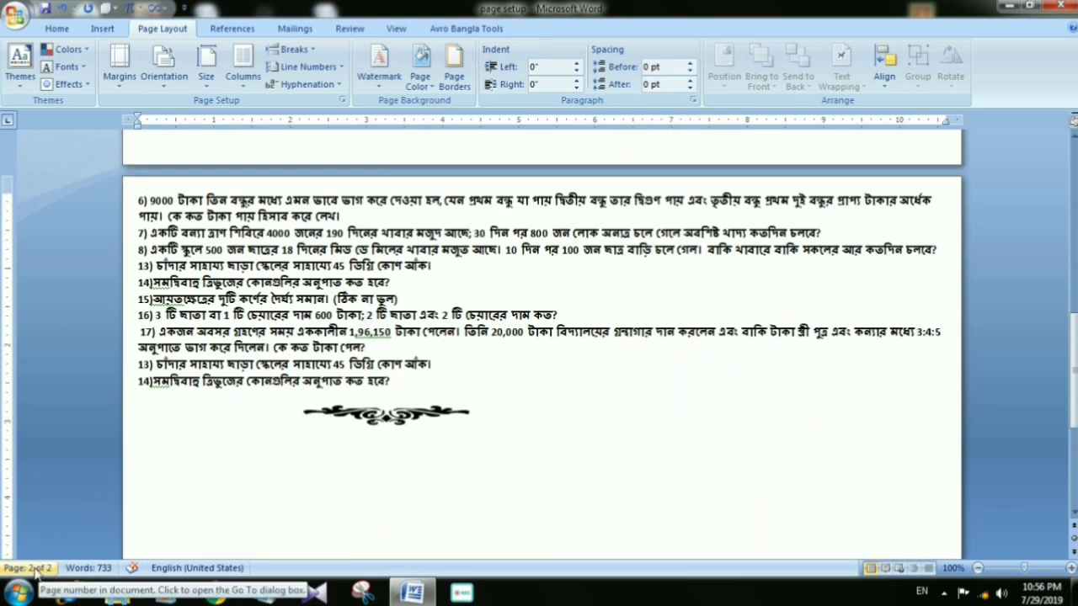
scroll(328, 505, "up", 3)
scroll(303, 518, "up", 4)
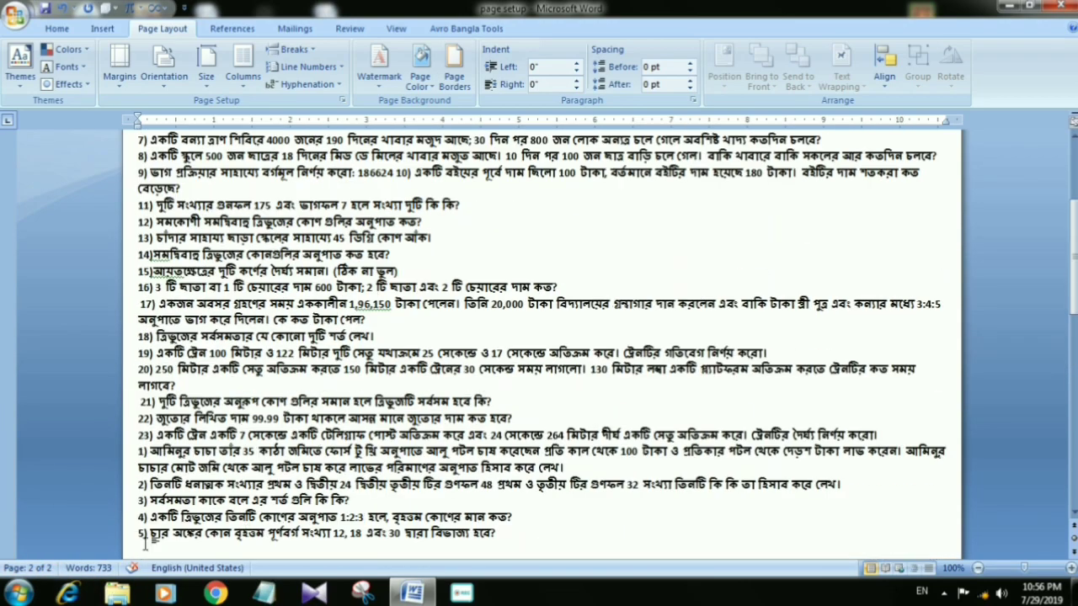
scroll(458, 382, "up", 4)
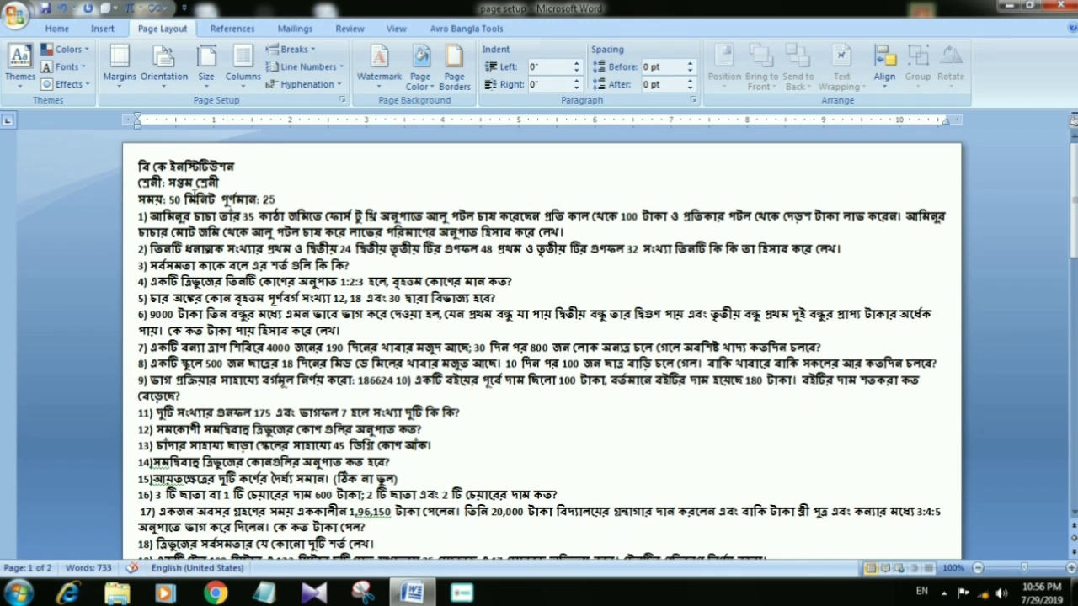
- Set the paper size to A4 (8.27" x 11.69")
left_click(209, 84)
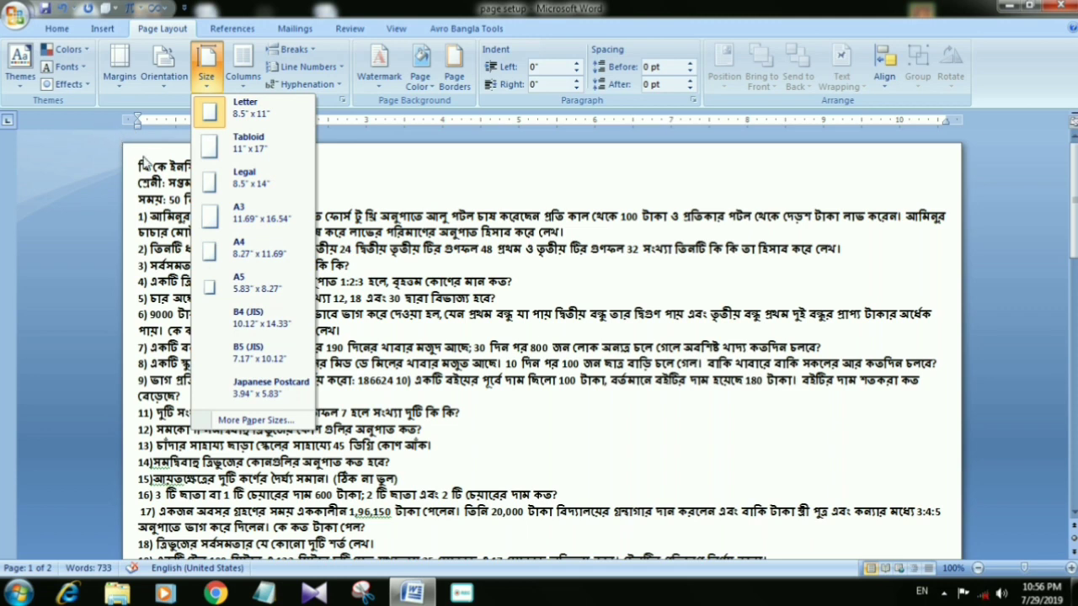
left_click(253, 249)
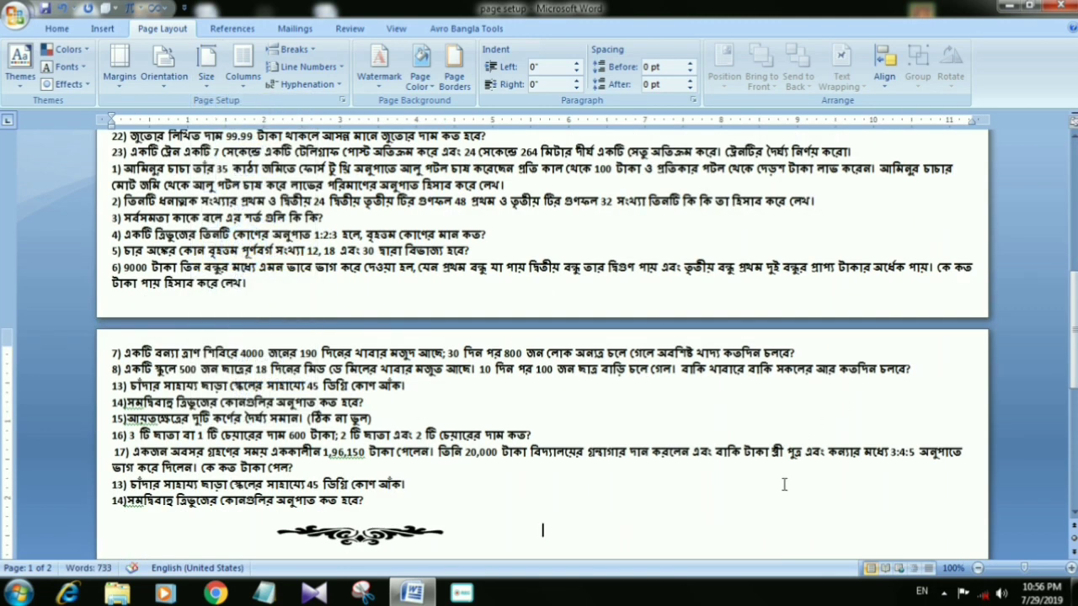
scroll(774, 482, "up", 5)
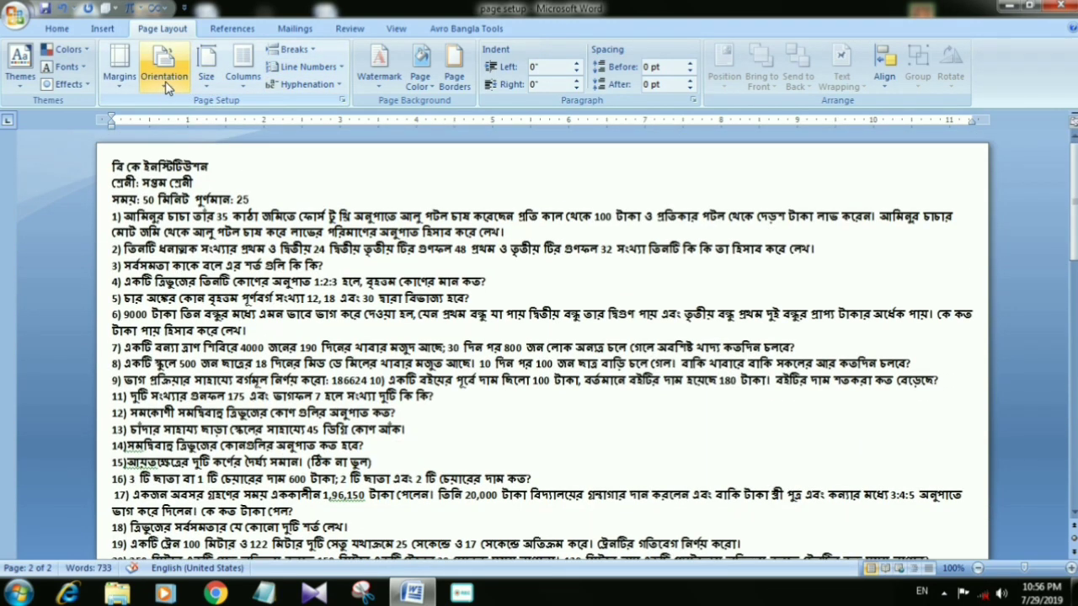
left_click(206, 74)
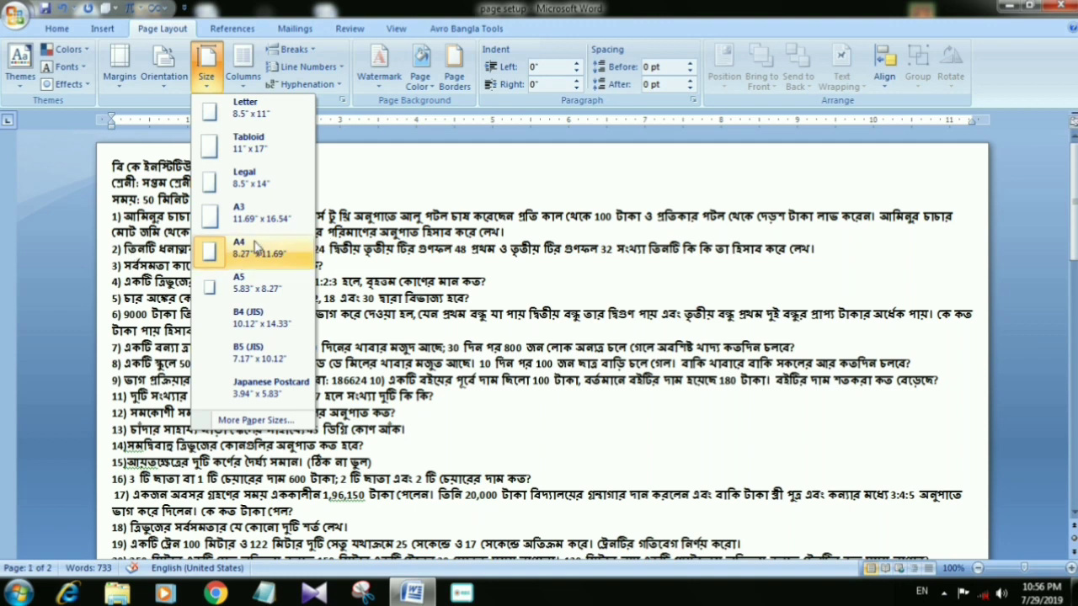
left_click(243, 77)
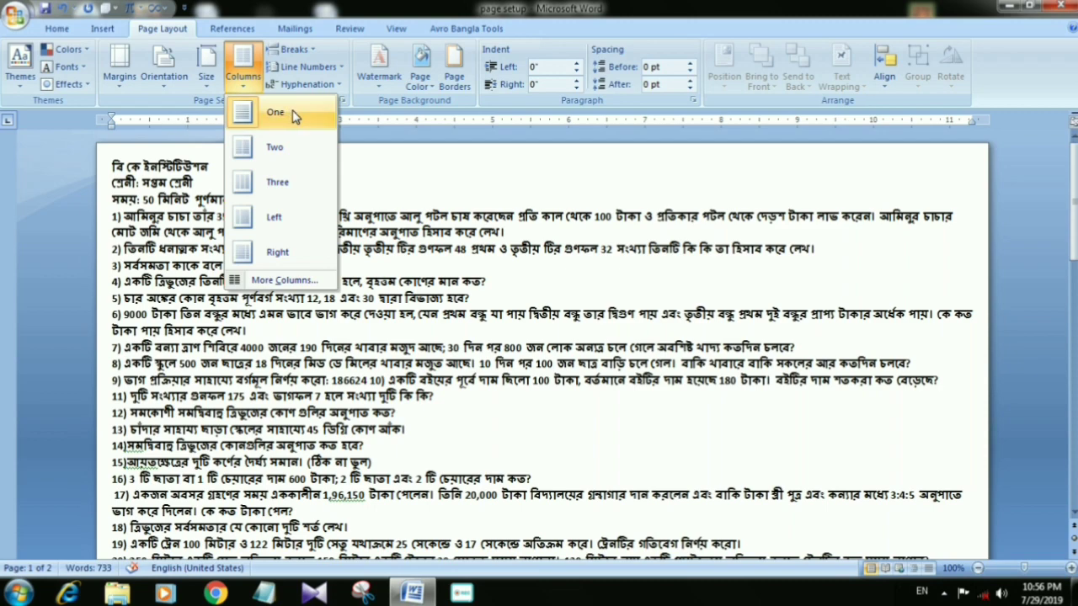
- Split the text into Two columns so every question fits on one landscape page
left_click(278, 151)
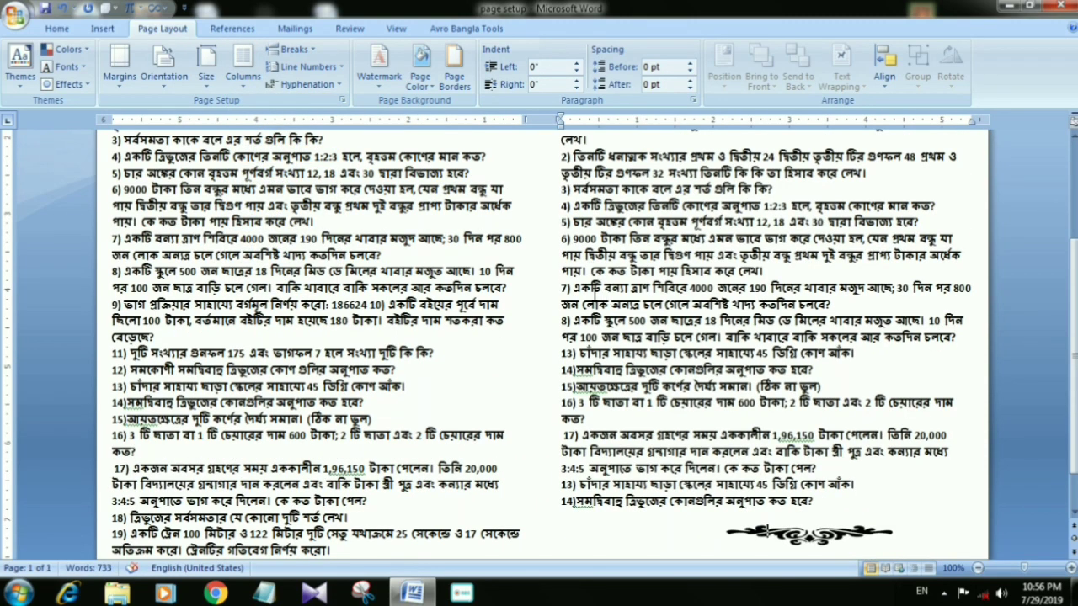
scroll(598, 290, "down", 3)
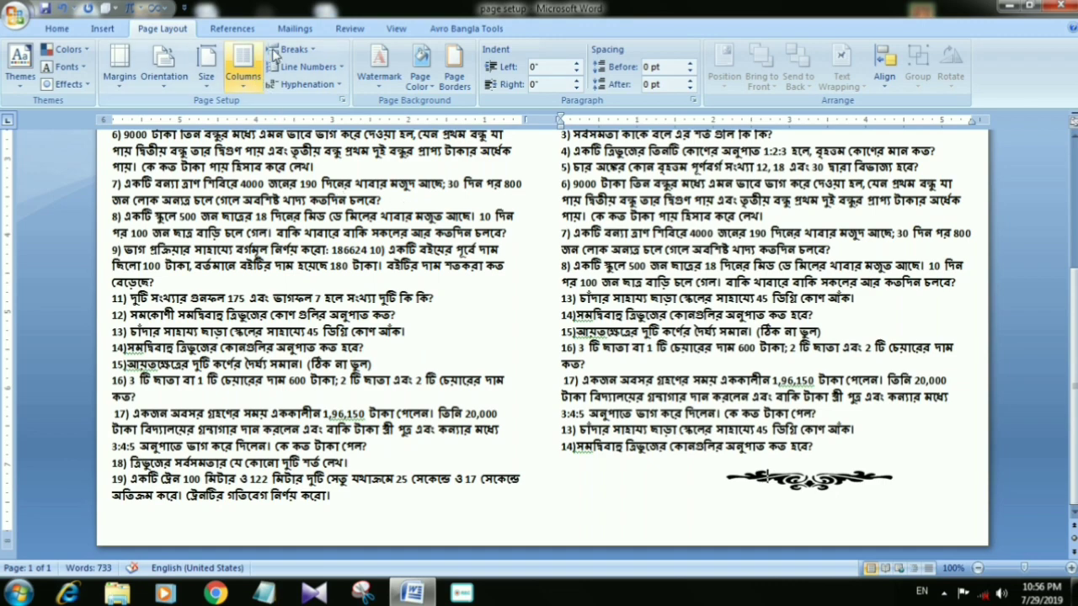
scroll(623, 182, "up", 3)
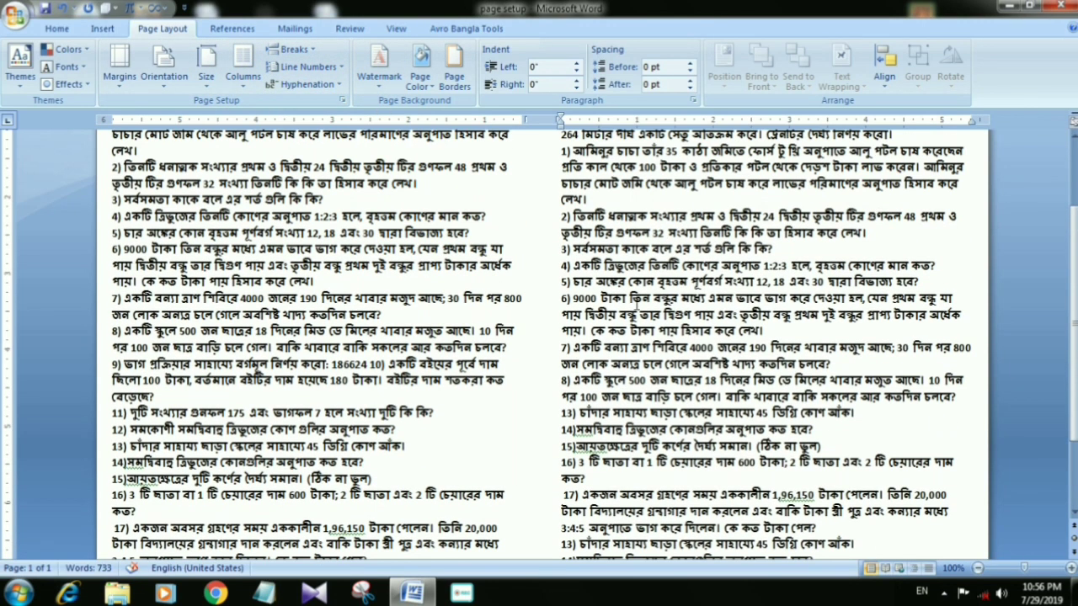
scroll(622, 182, "up", 3)
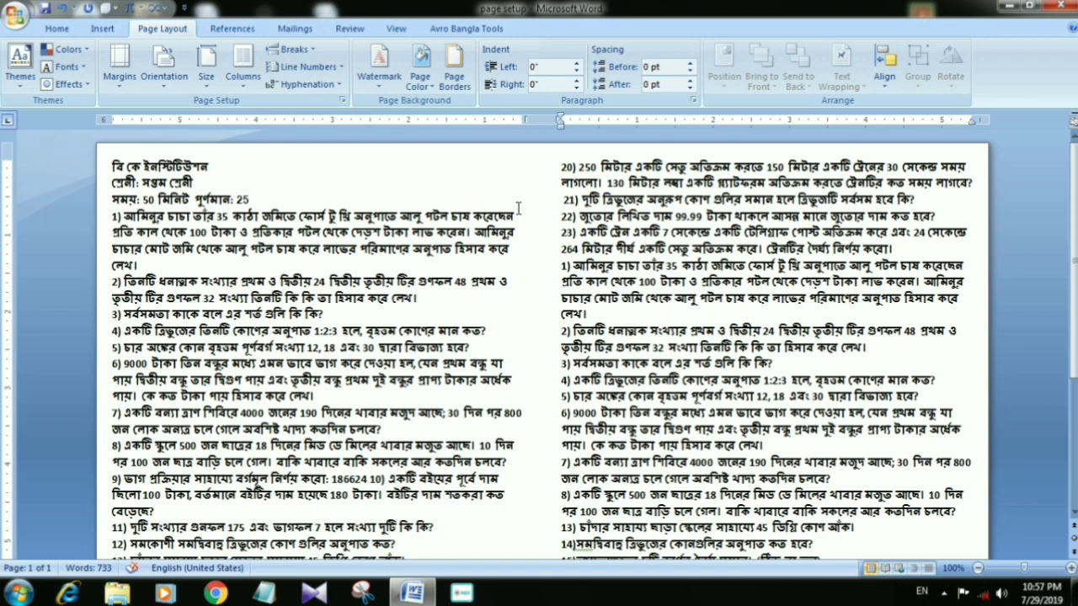
scroll(756, 329, "down", 5)
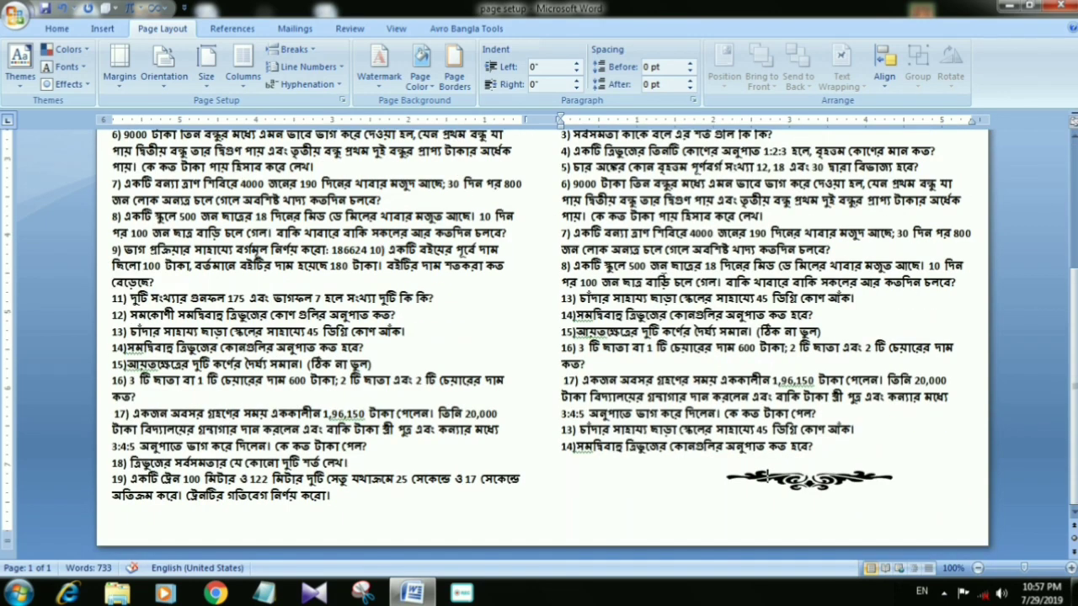
scroll(640, 274, "up", 5)
scroll(639, 274, "up", 1)
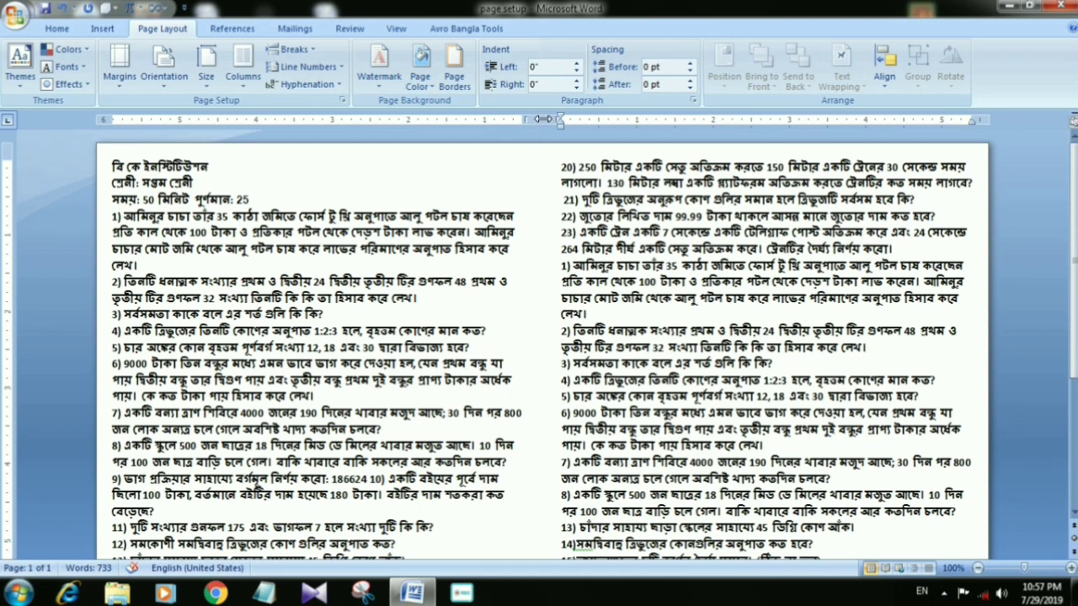
- In the Columns dialog, set the column spacing to 1.45" with equal column widths
double_click(541, 118)
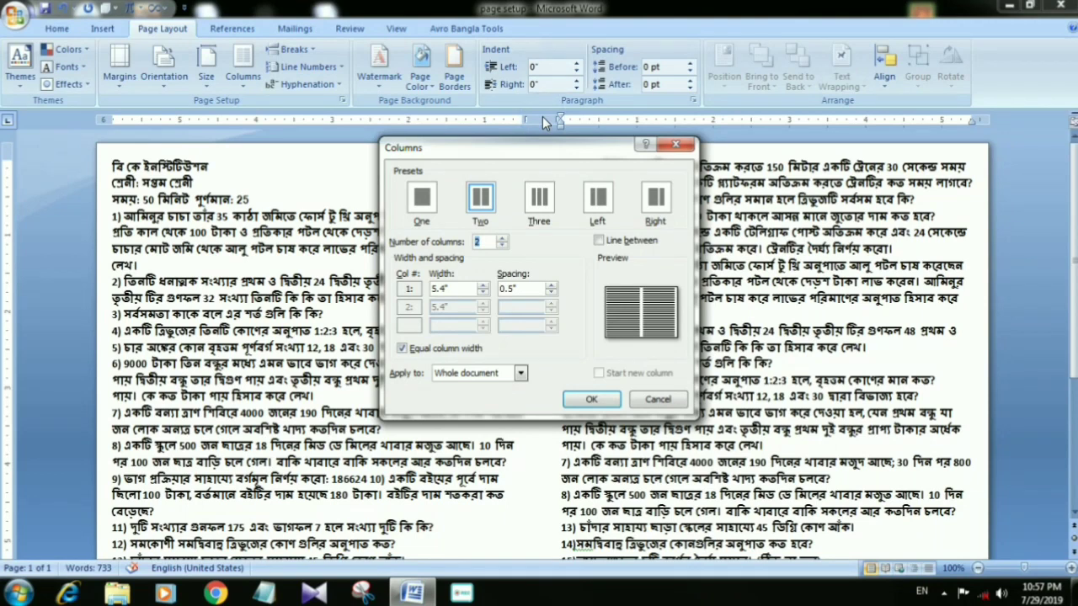
left_click(675, 145)
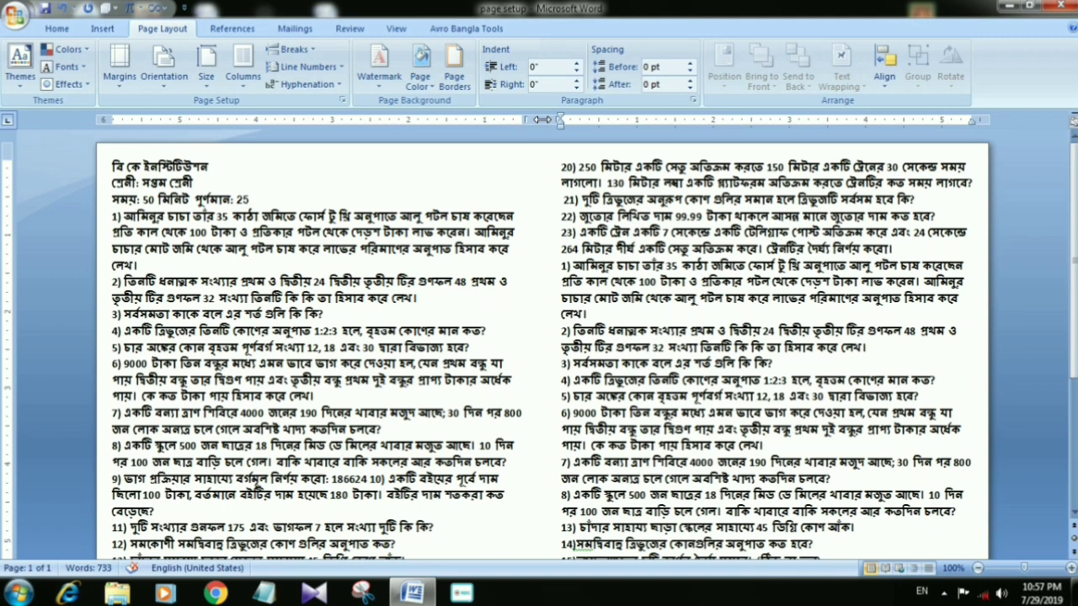
double_click(542, 120)
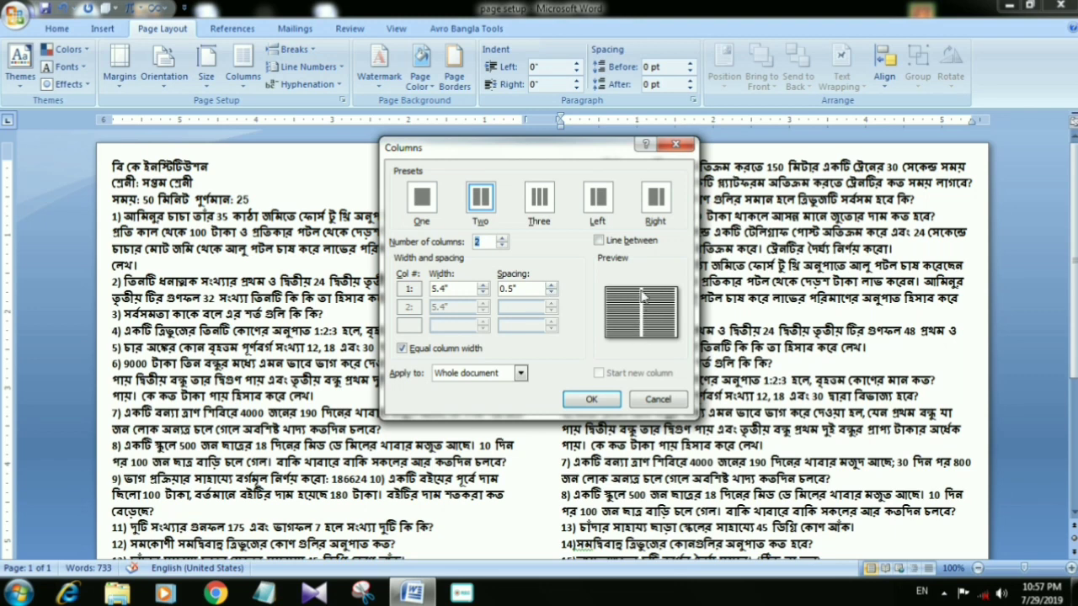
left_click(551, 285)
left_click(551, 285)
left_click(551, 286)
left_click(550, 286)
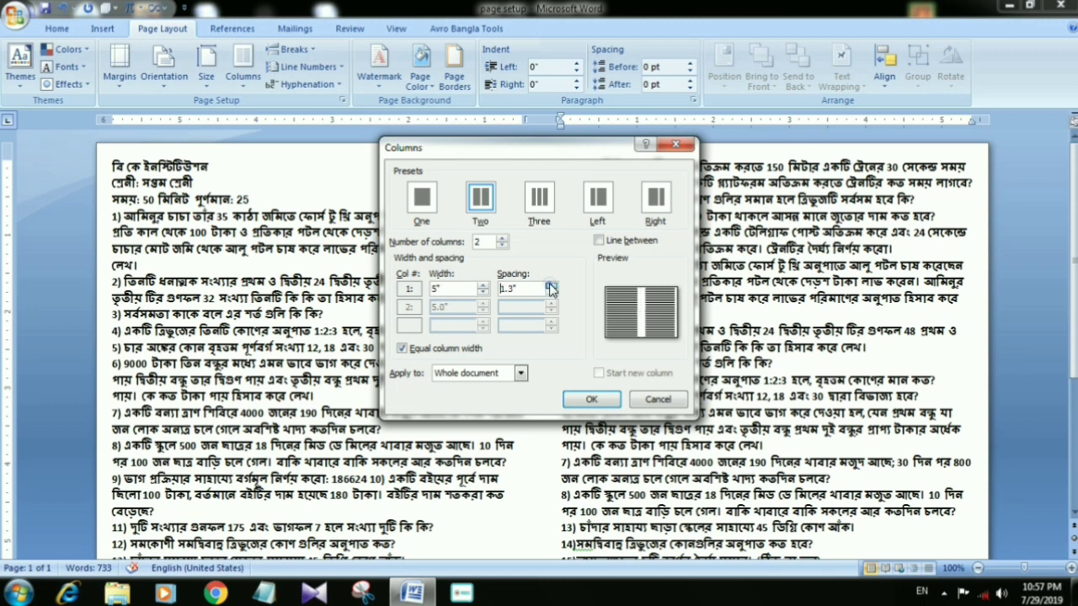
left_click(550, 286)
left_click(549, 286)
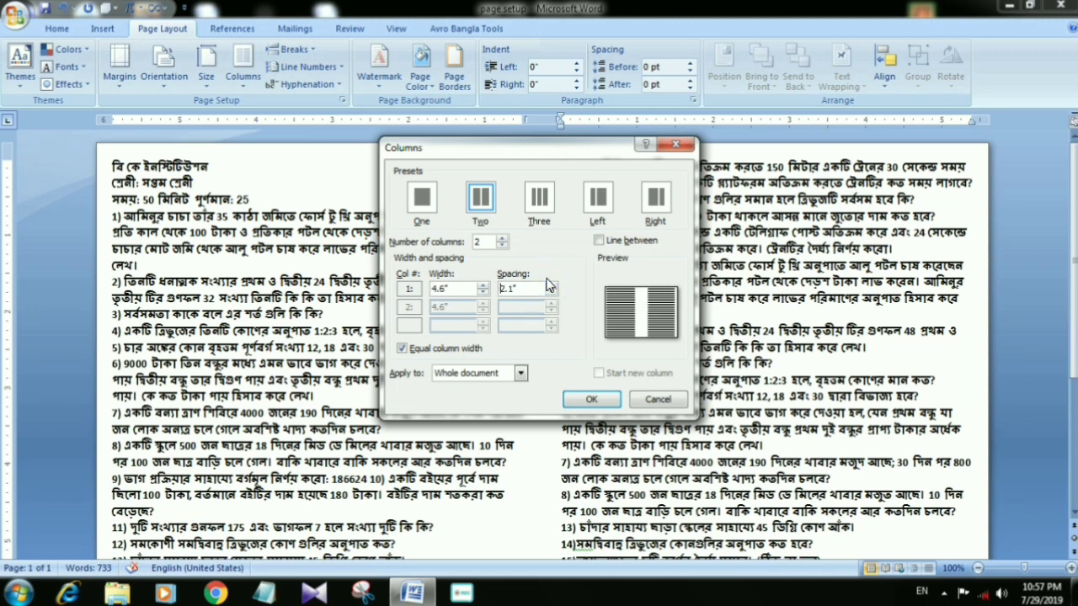
left_click(550, 288)
left_click(551, 295)
left_click(551, 295)
left_click(551, 295)
left_click(550, 294)
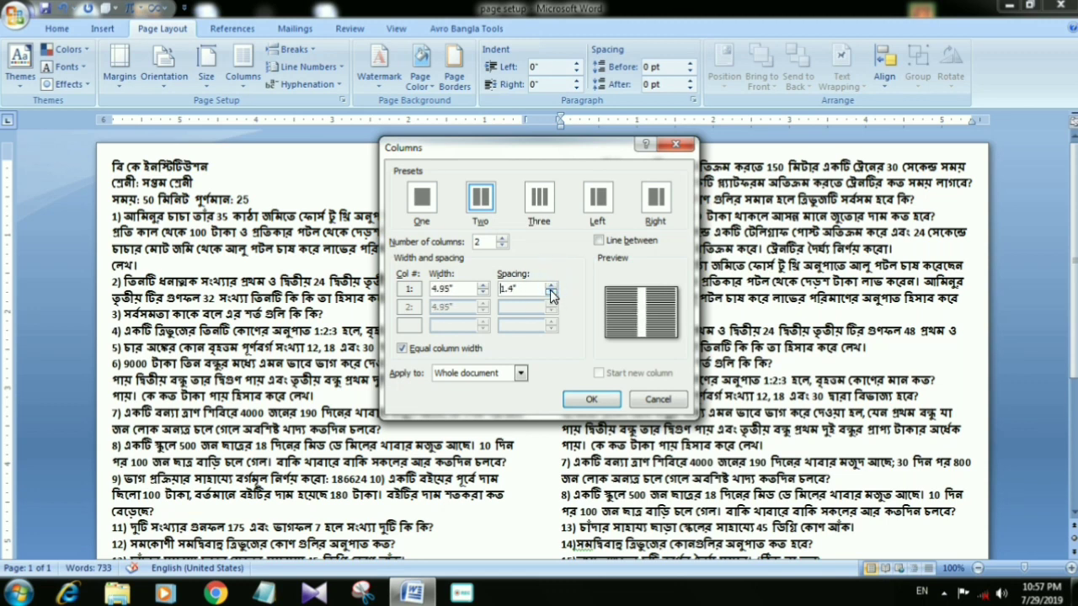
left_click(551, 295)
left_click(551, 295)
left_click(511, 291)
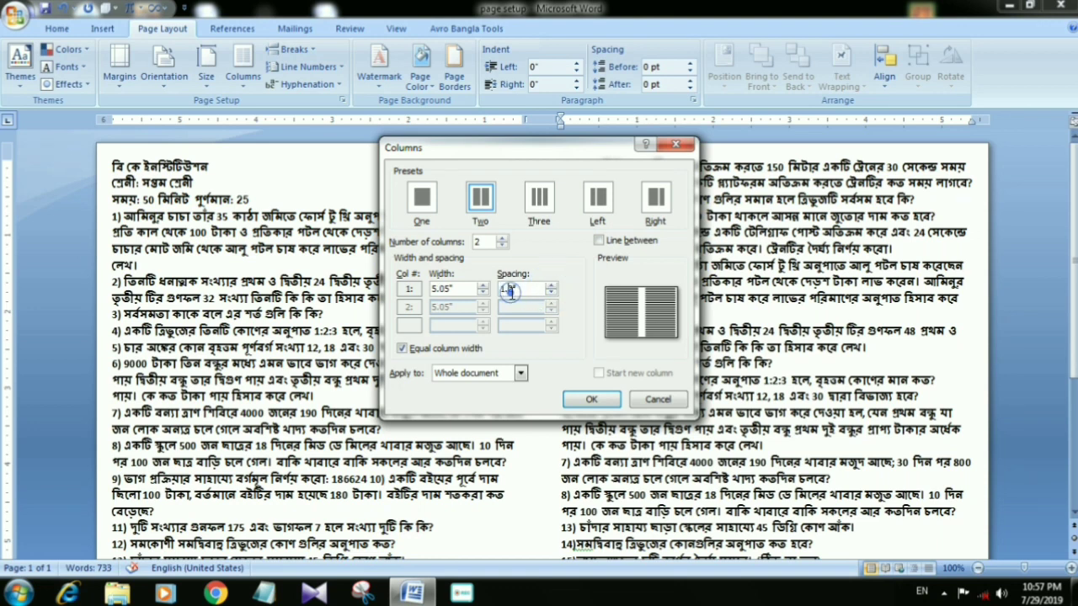
double_click(509, 288)
type("\"")
left_click(597, 397)
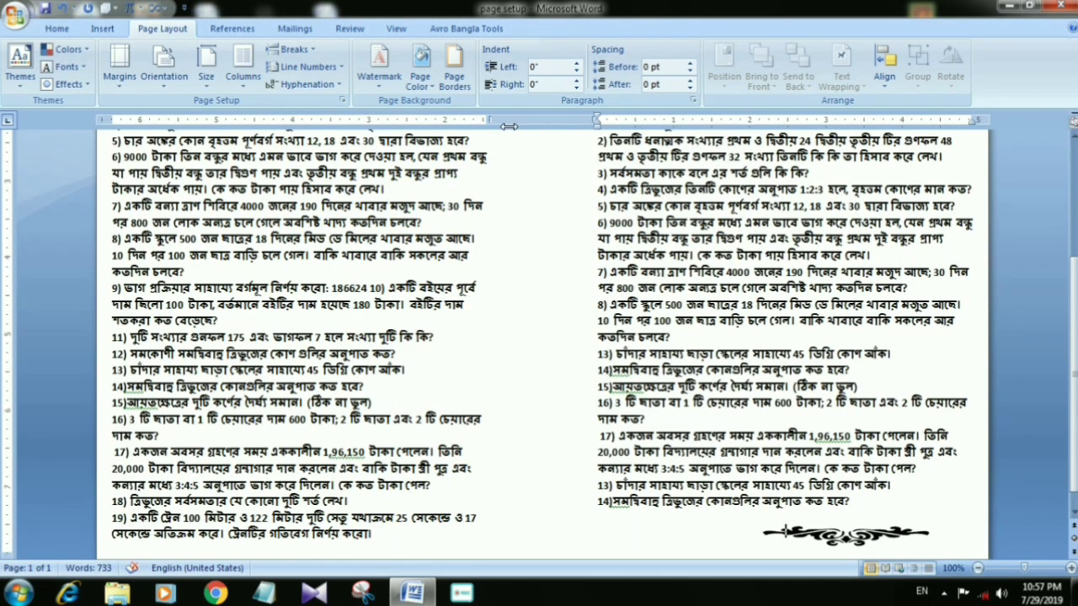
- Nudge the ornament image slightly left with the arrow keys and save the document
scroll(612, 255, "up", 5)
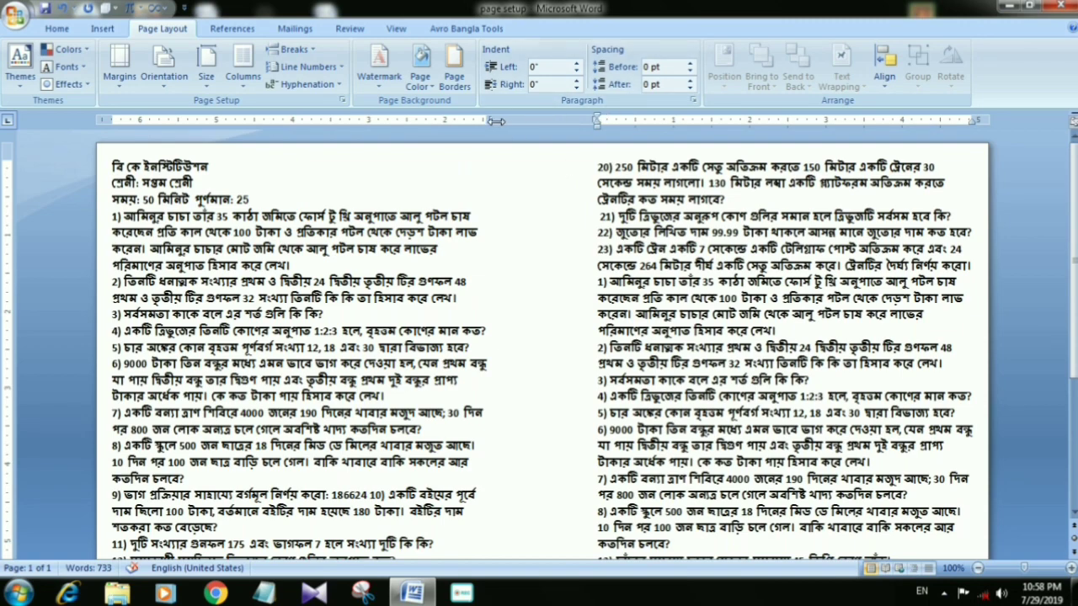
scroll(617, 258, "down", 5)
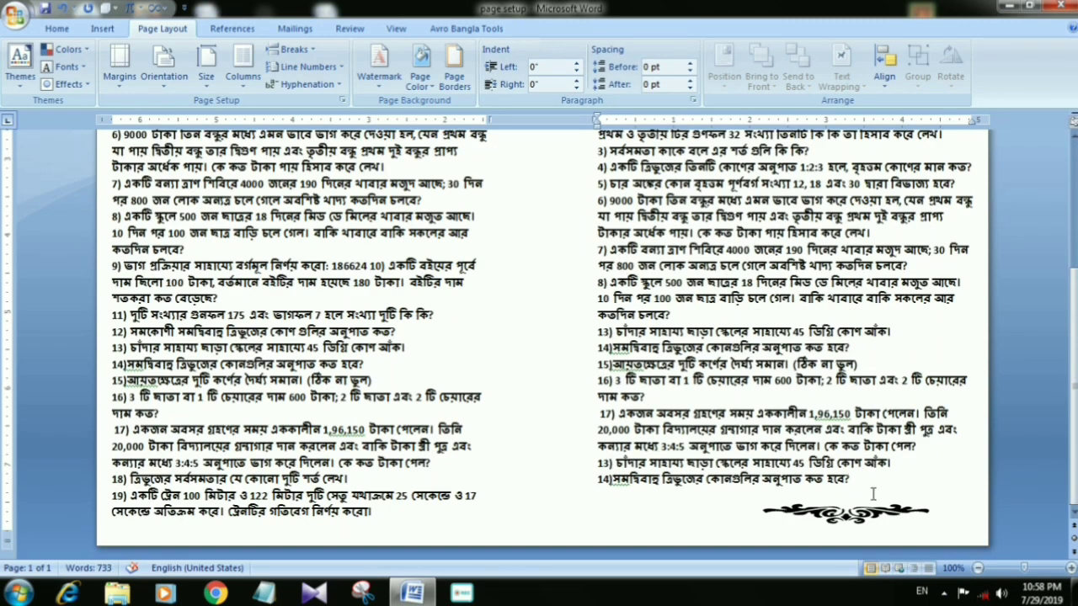
left_click(857, 515)
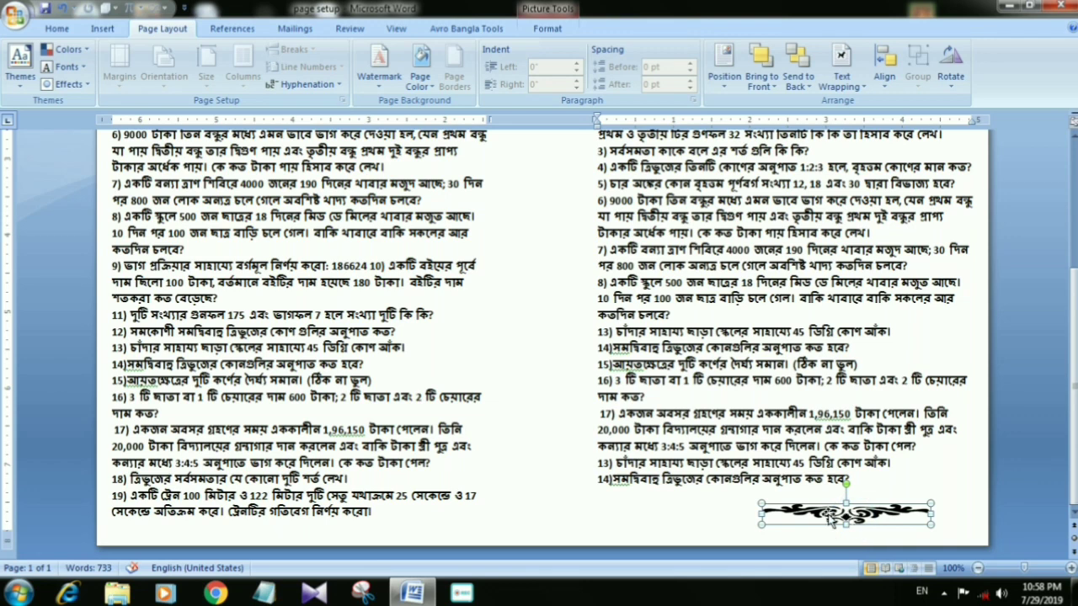
left_click(752, 500)
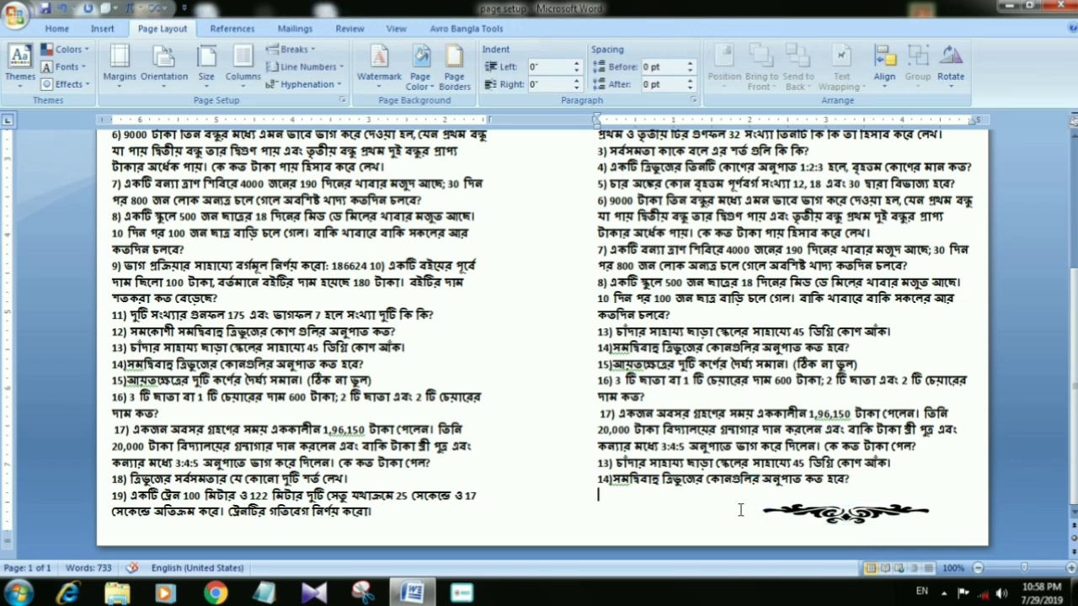
left_click(740, 510)
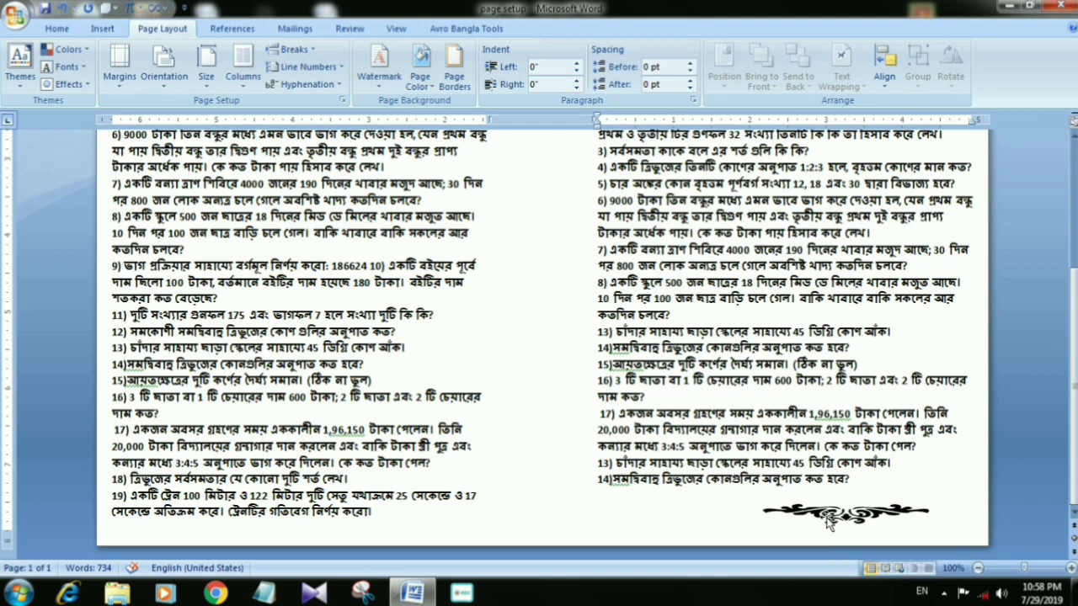
left_click(829, 522)
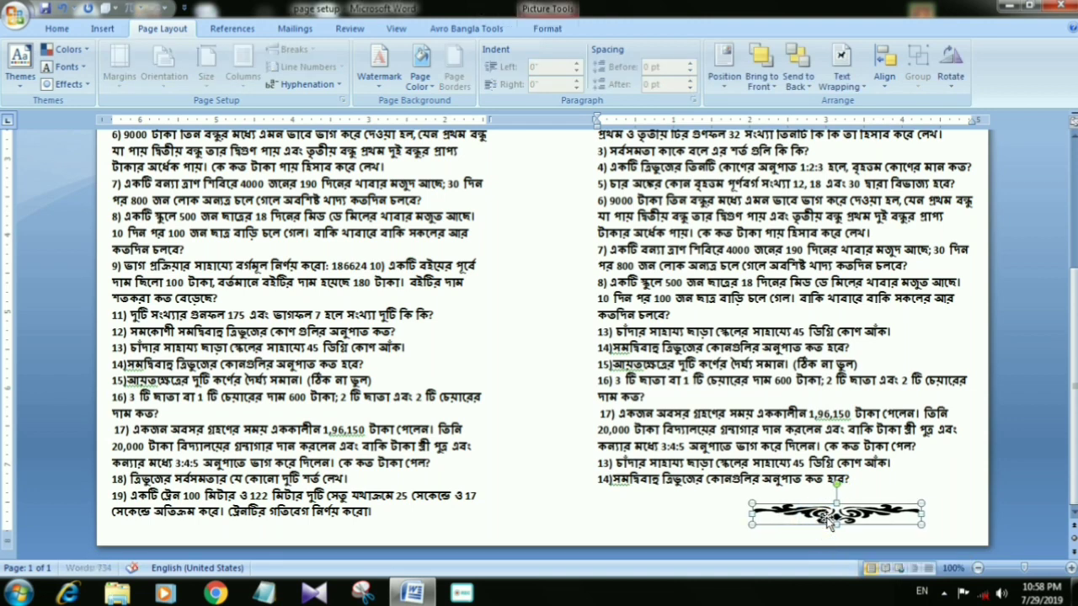
key("Left")
key("Left")
key("Left")
key("Left")
key("Left")
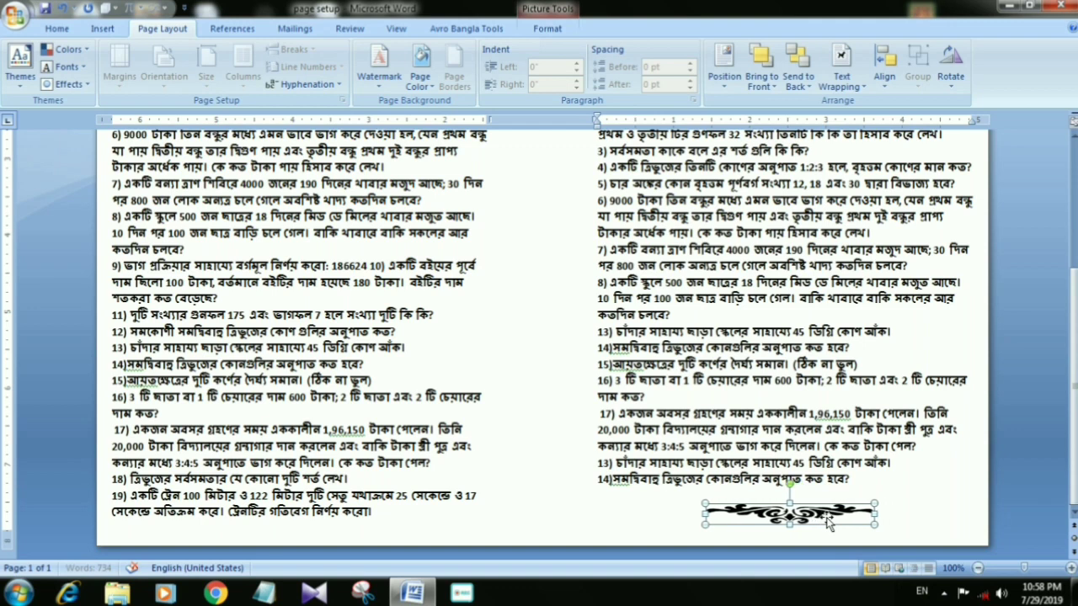
key("Left")
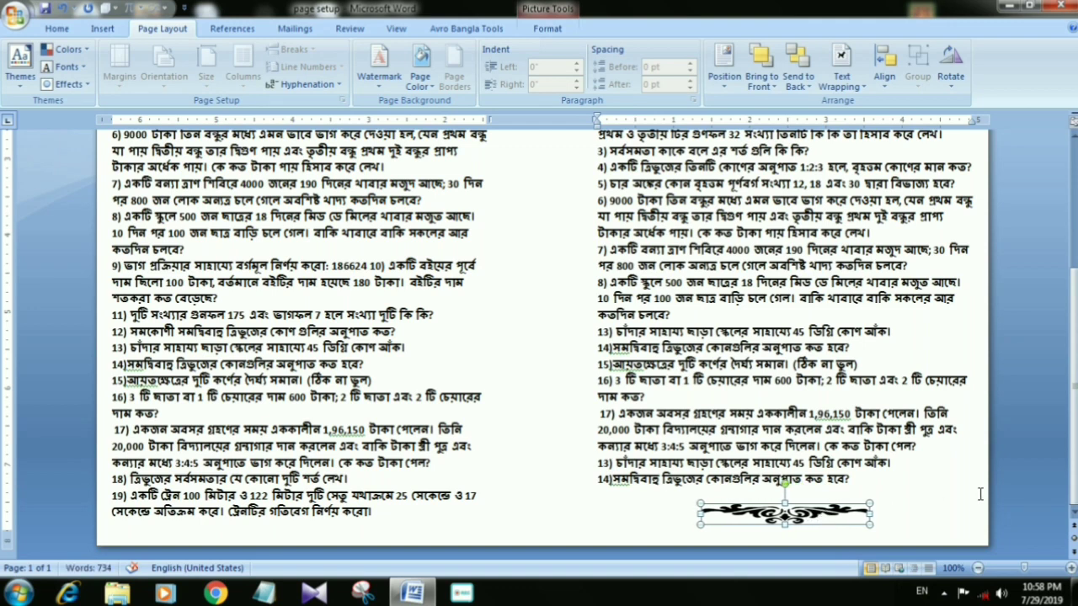
left_click(945, 485)
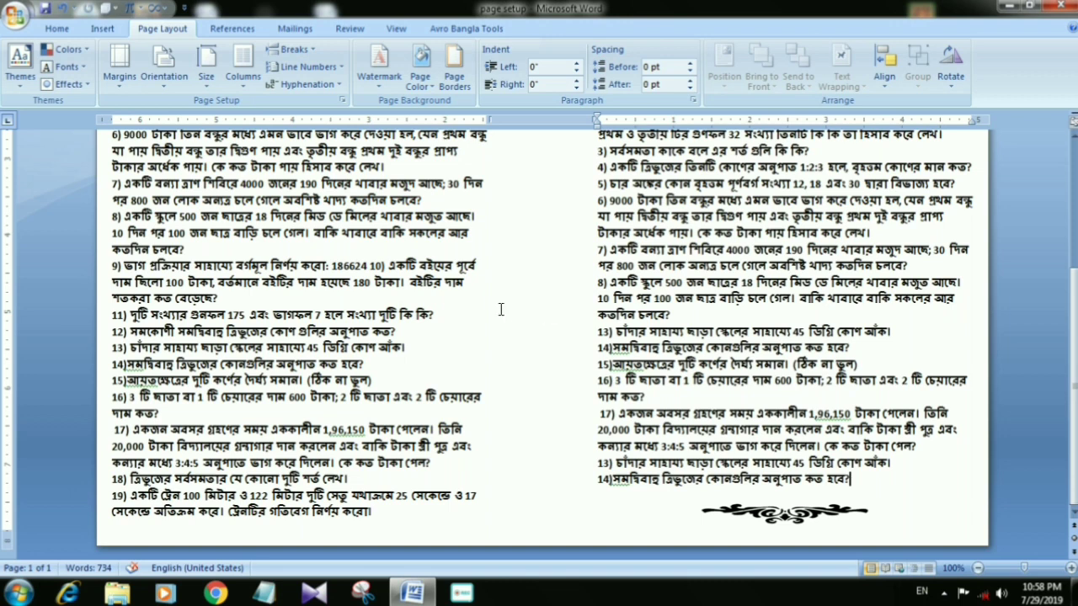
left_click(44, 8)
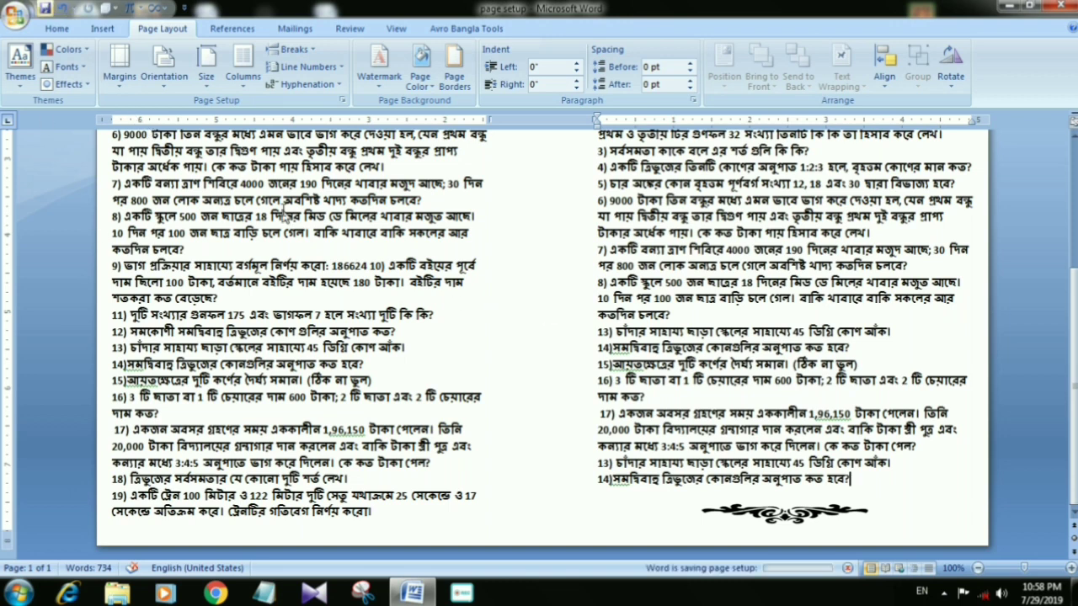
- Insert a page break below the ornament to add a blank second page
scroll(249, 80, "down", 1)
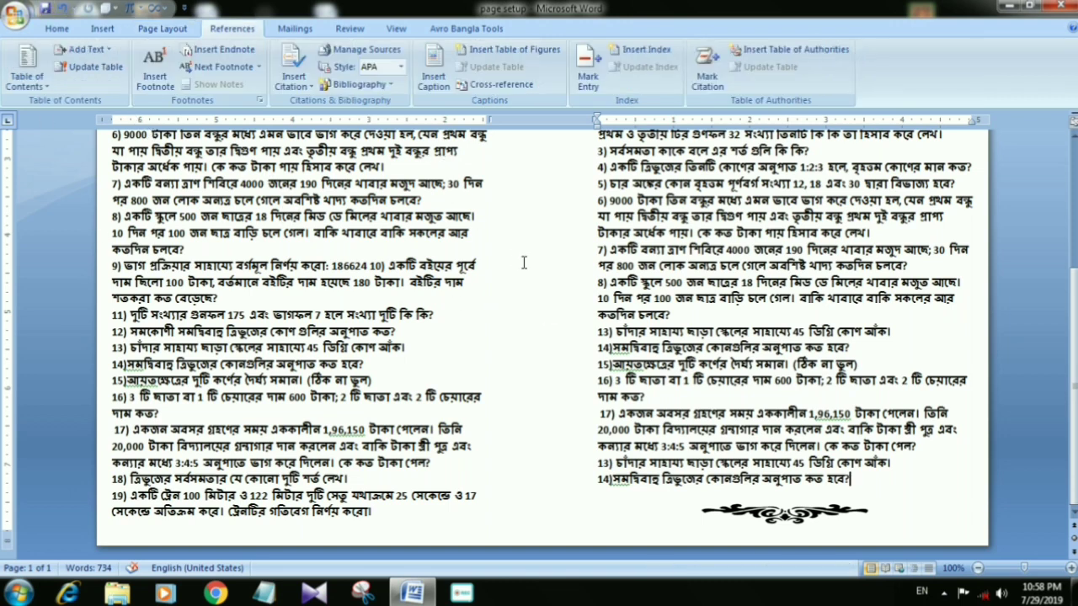
scroll(523, 252, "up", 5)
scroll(322, 212, "down", 5)
left_click(850, 528)
key("ctrl+Return")
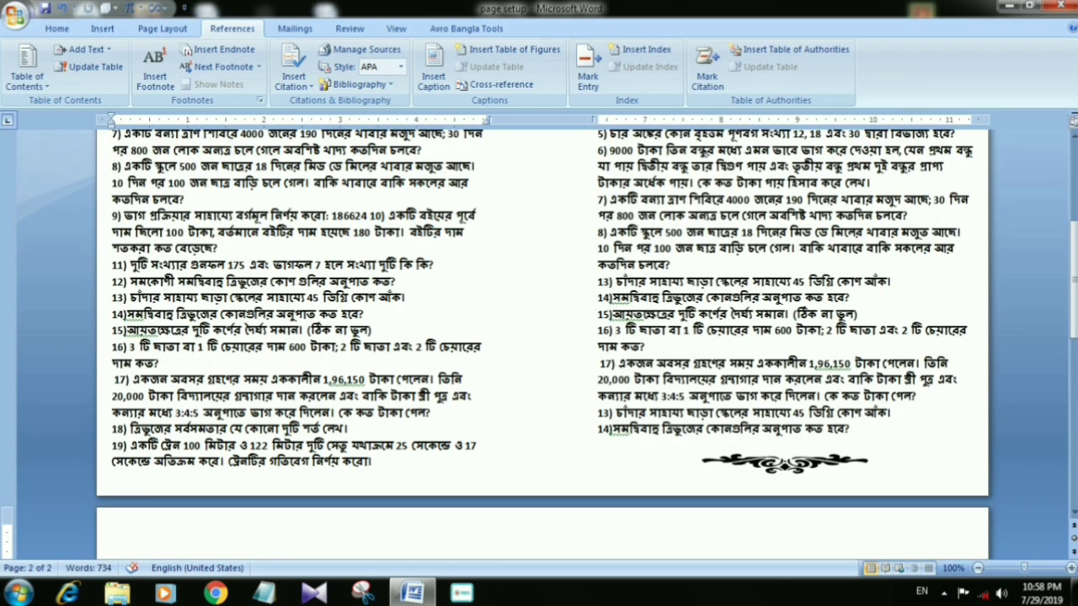
scroll(489, 215, "up", 2)
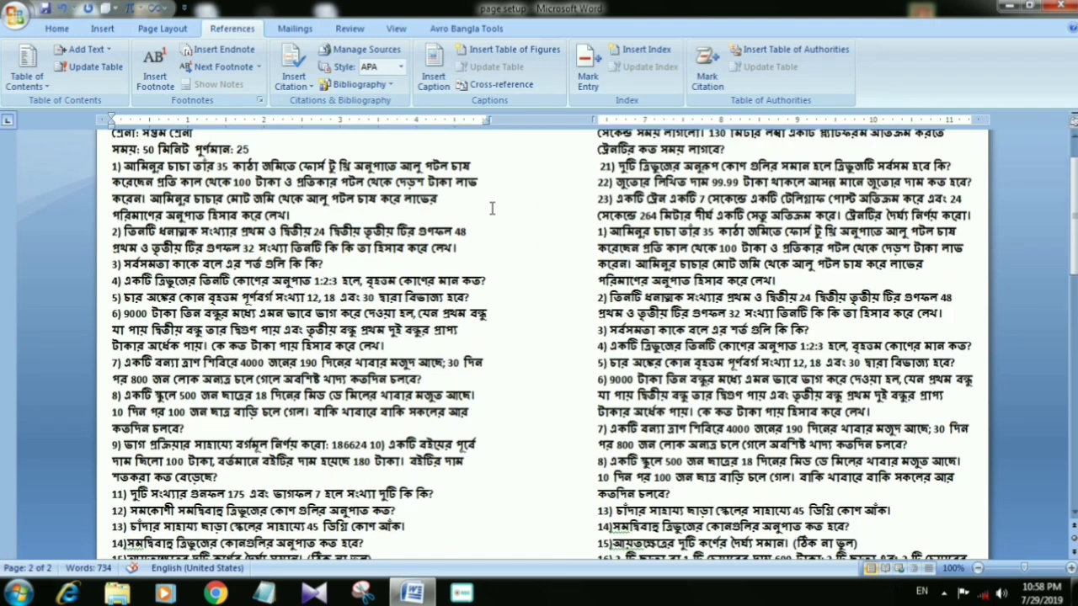
scroll(426, 183, "up", 4)
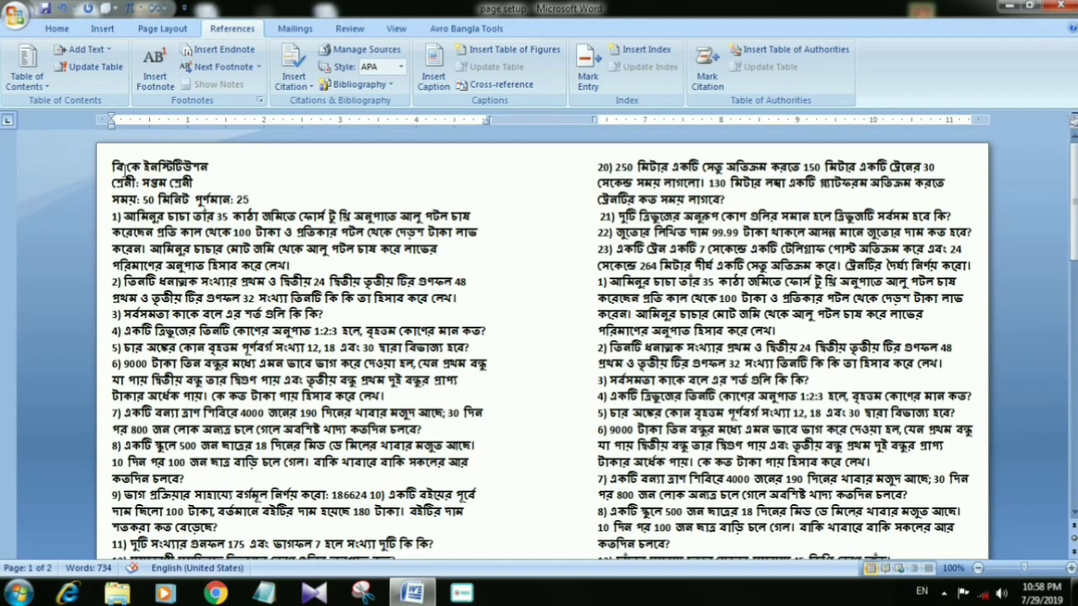
- Center the three header lines at the top of the question paper
left_click_drag(115, 162, 253, 200)
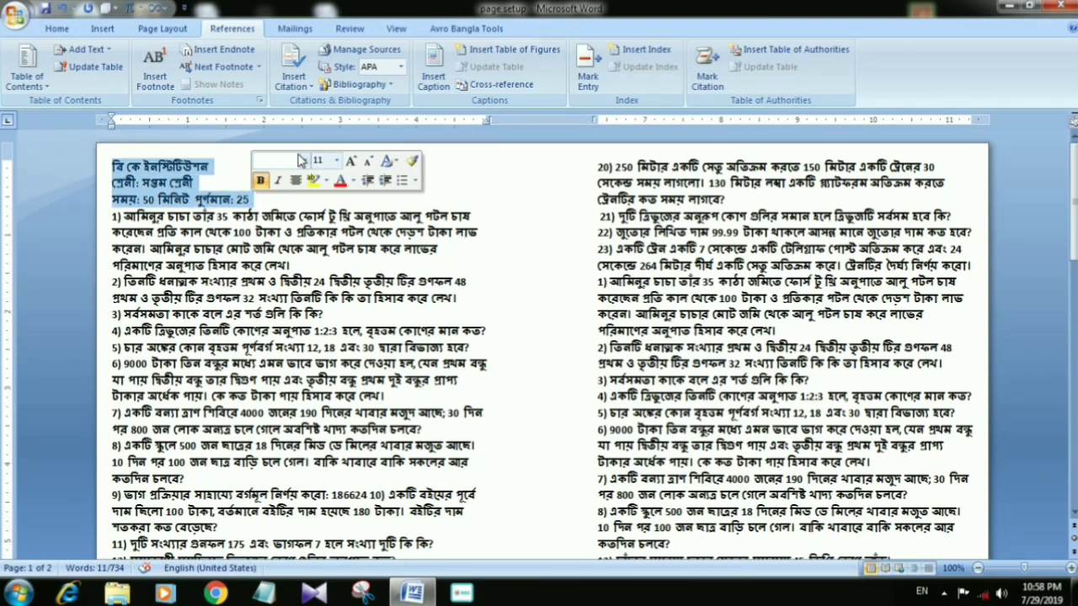
left_click(59, 28)
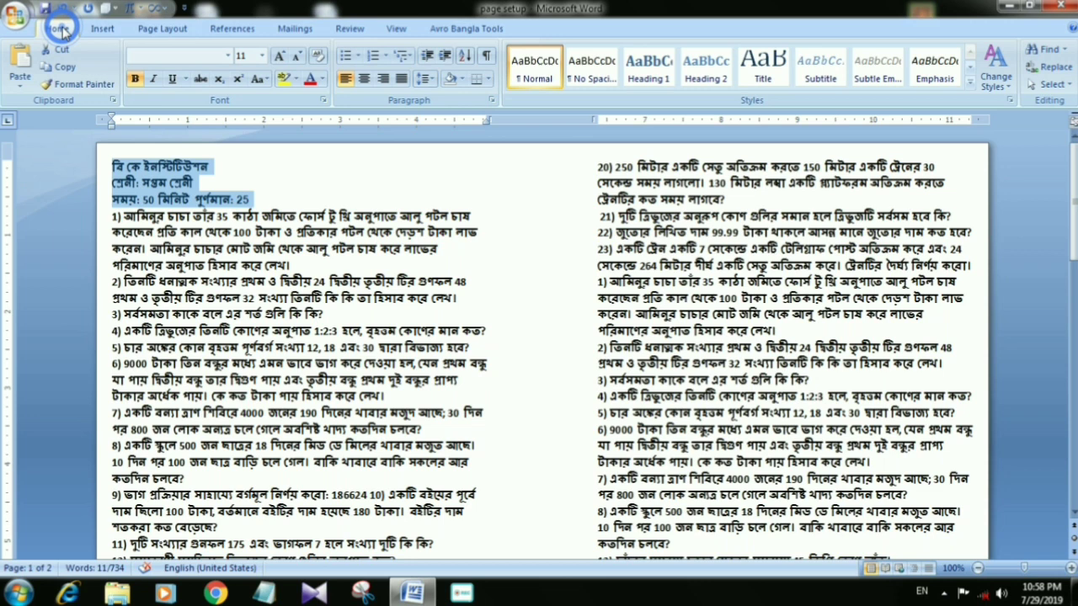
left_click(364, 78)
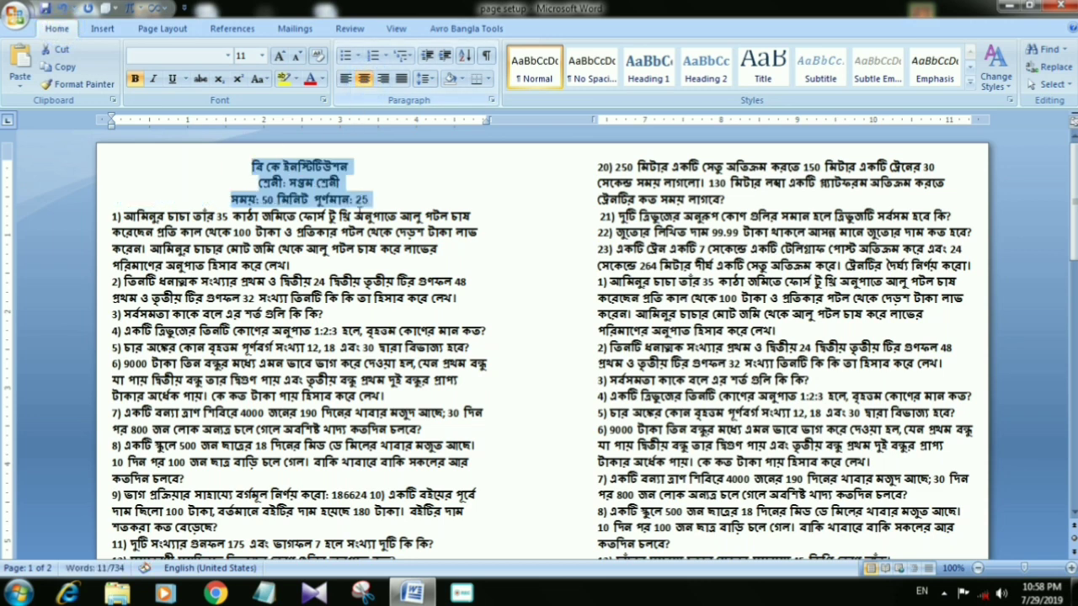
left_click(314, 210)
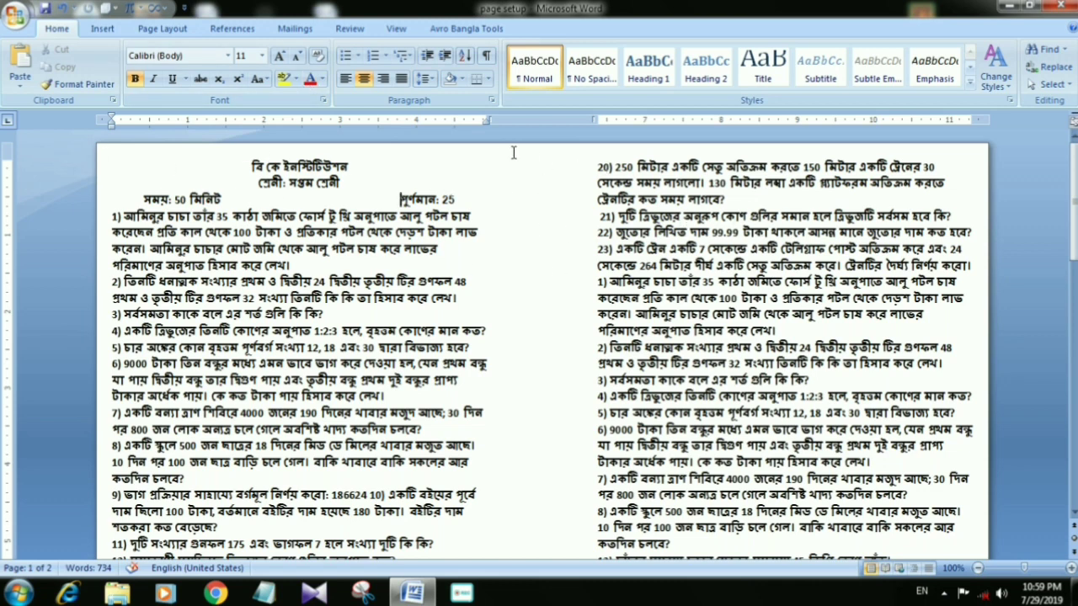
left_click_drag(590, 165, 832, 426)
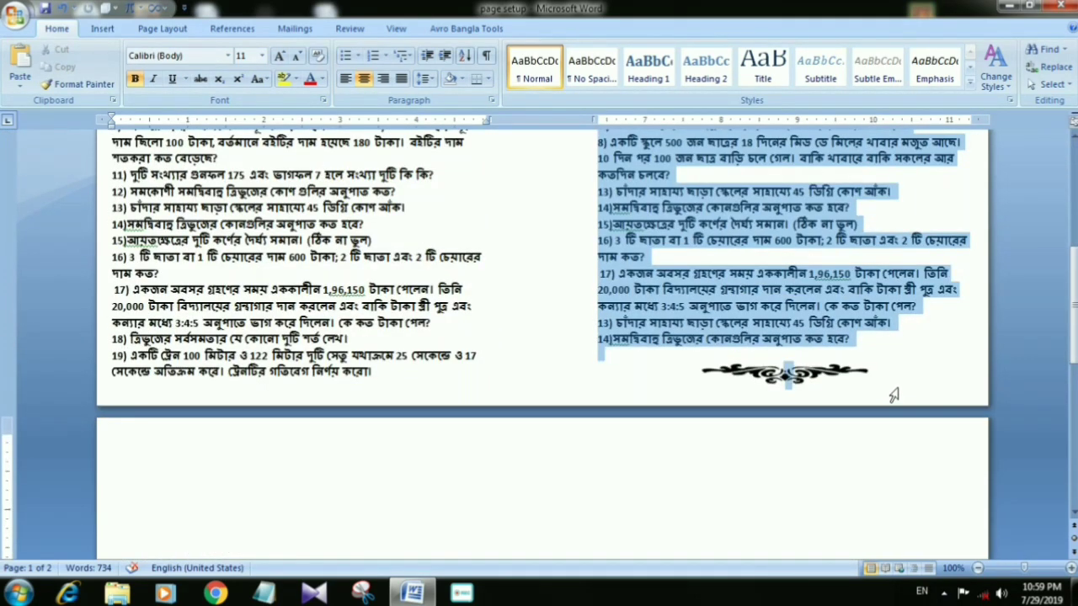
- Copy the selected right column and paste it onto page 2
right_click(758, 287)
left_click(795, 314)
scroll(205, 311, "down", 1)
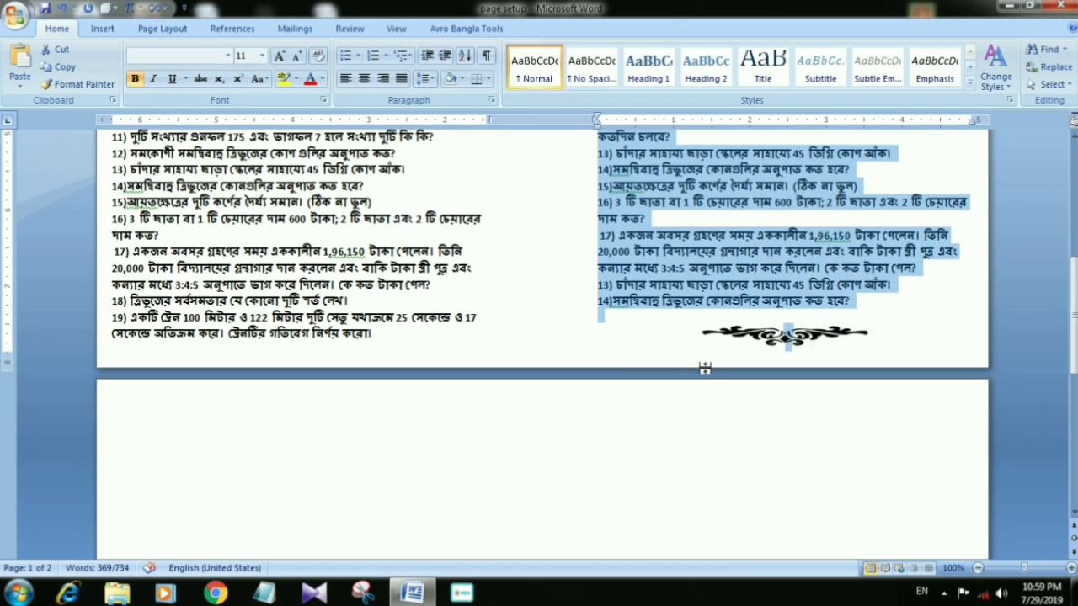
scroll(205, 311, "down", 3)
left_click(124, 250)
right_click(124, 250)
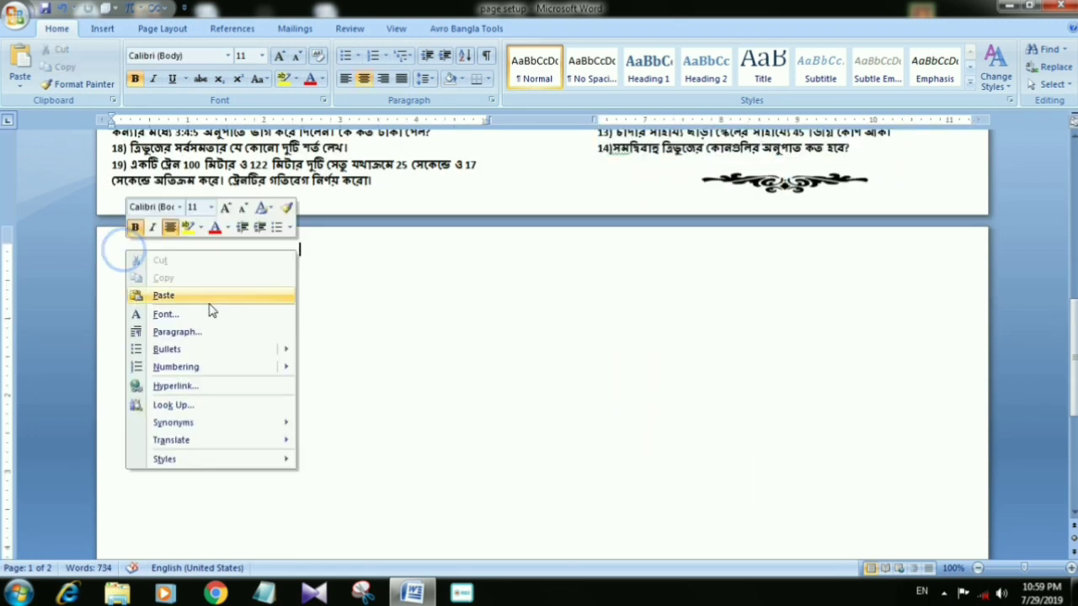
left_click(185, 299)
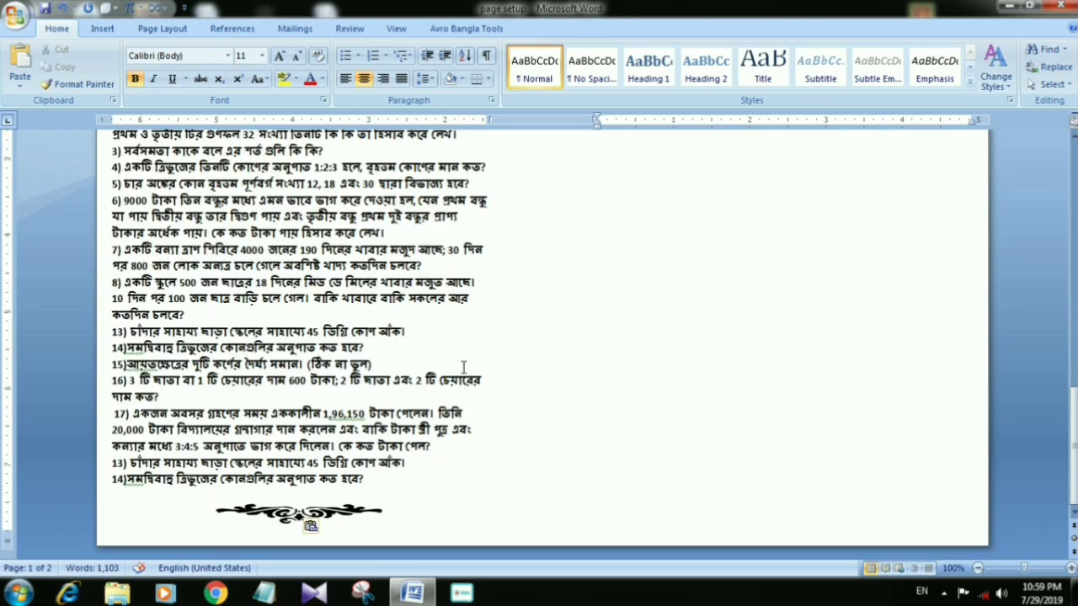
- Copy the question text and paste a second copy of the paper at the document's end
scroll(462, 367, "up", 4)
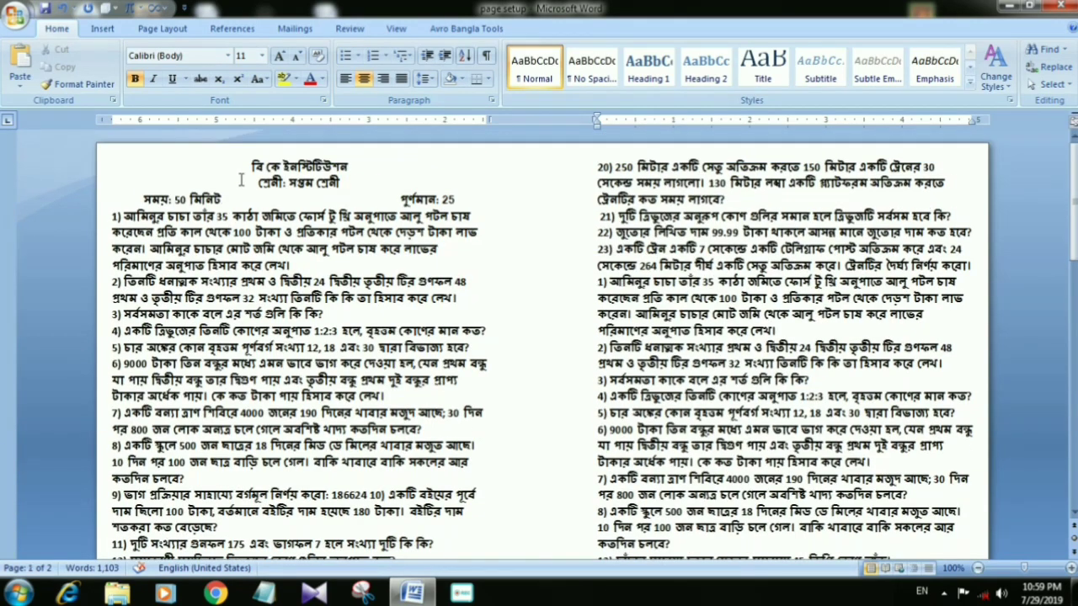
mouse_move(240, 179)
left_mouse_down()
mouse_move(467, 552)
mouse_move(375, 508)
left_mouse_up()
right_click(300, 305)
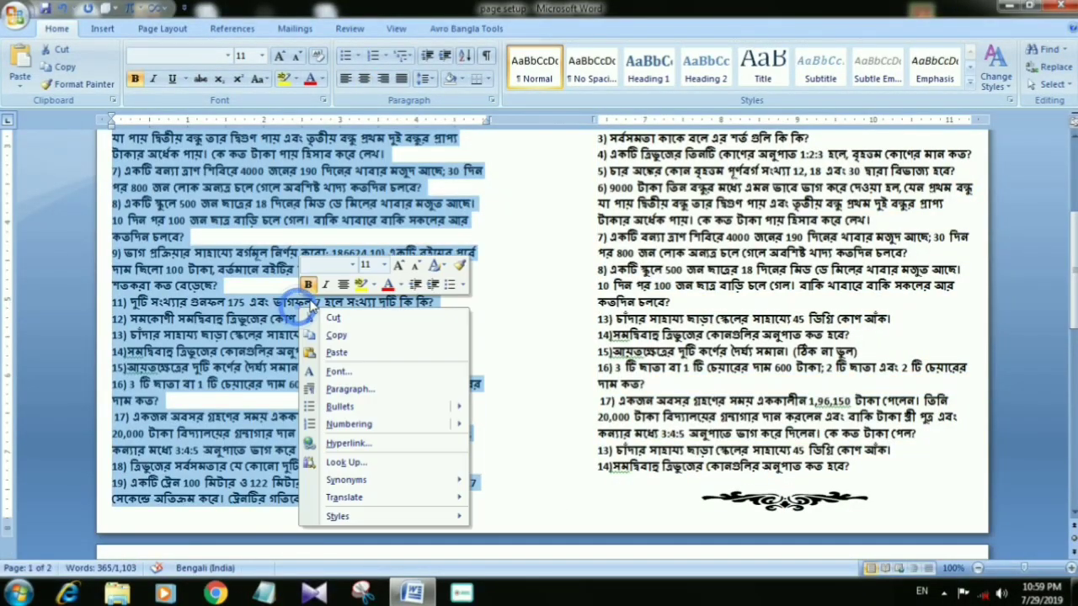
left_click(355, 337)
scroll(482, 416, "down", 5)
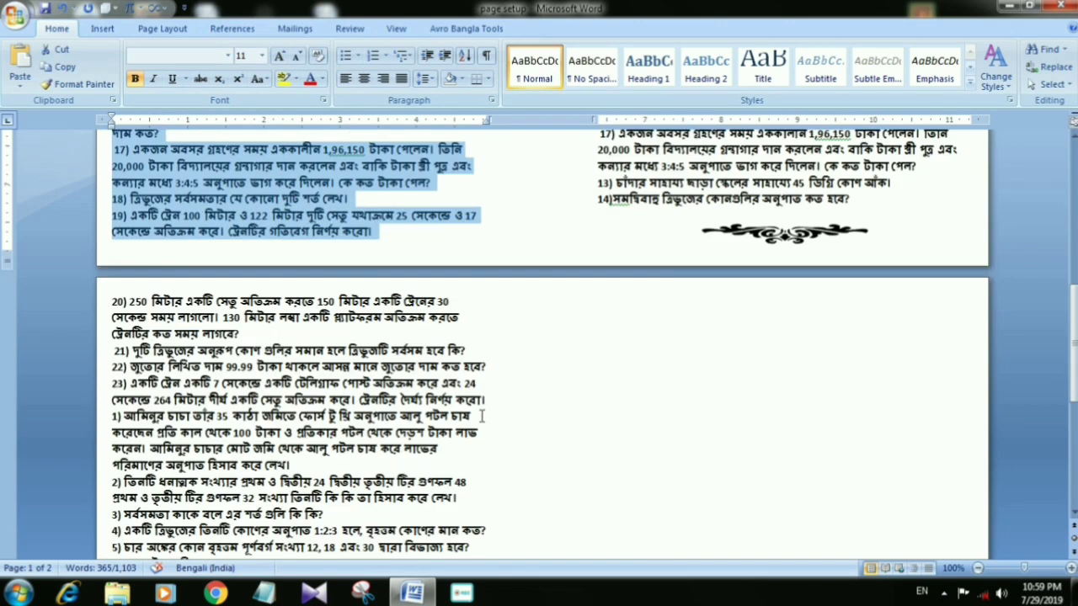
left_click(660, 335)
right_click(723, 313)
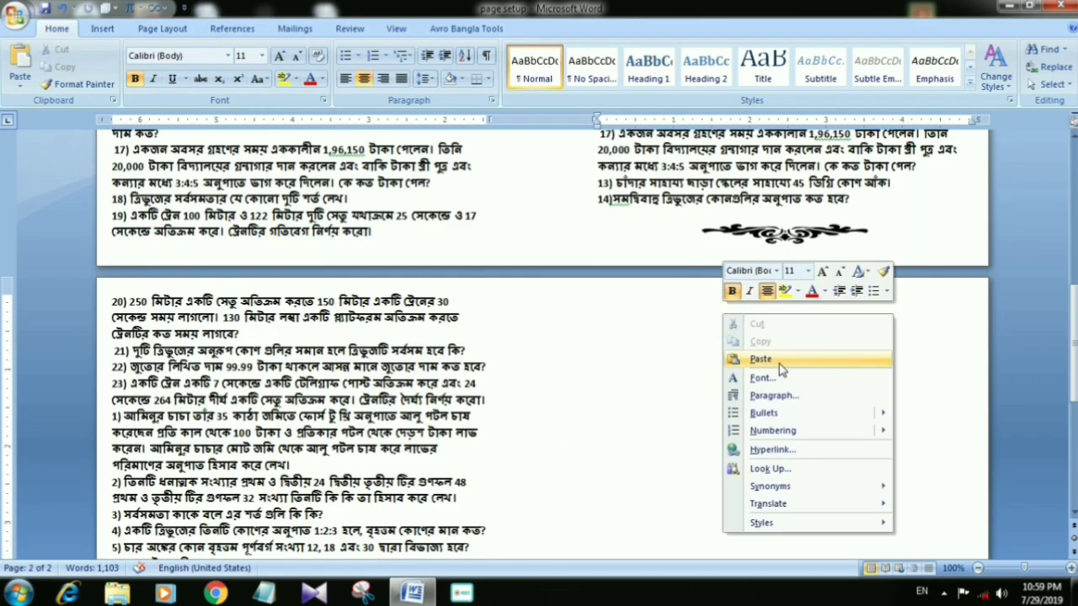
left_click(779, 362)
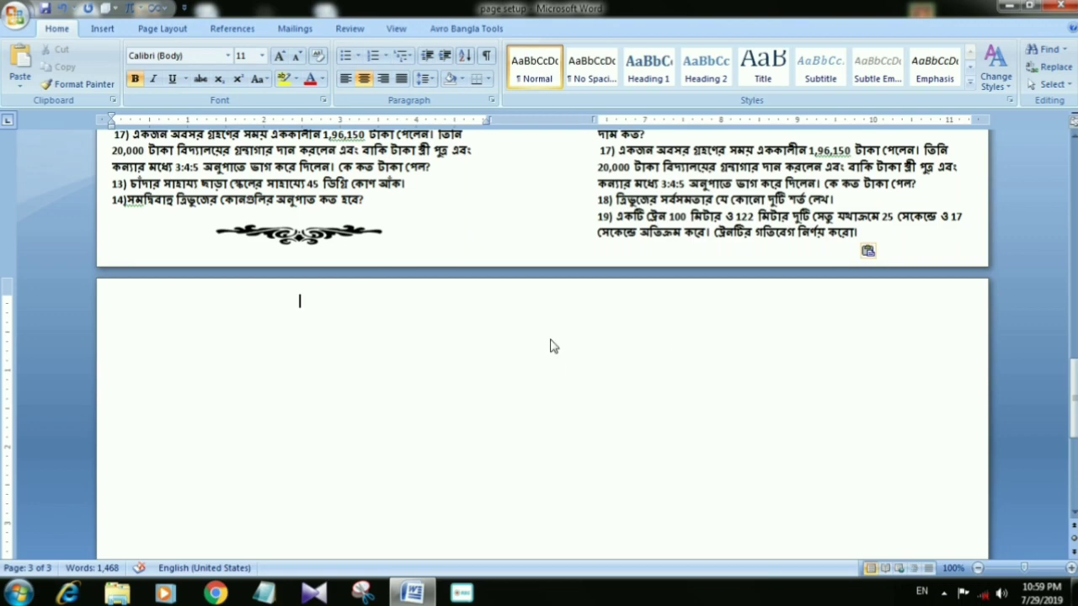
- Delete the empty third page and save the document
key("ctrl+l")
key("BackSpace")
scroll(513, 311, "up", 6)
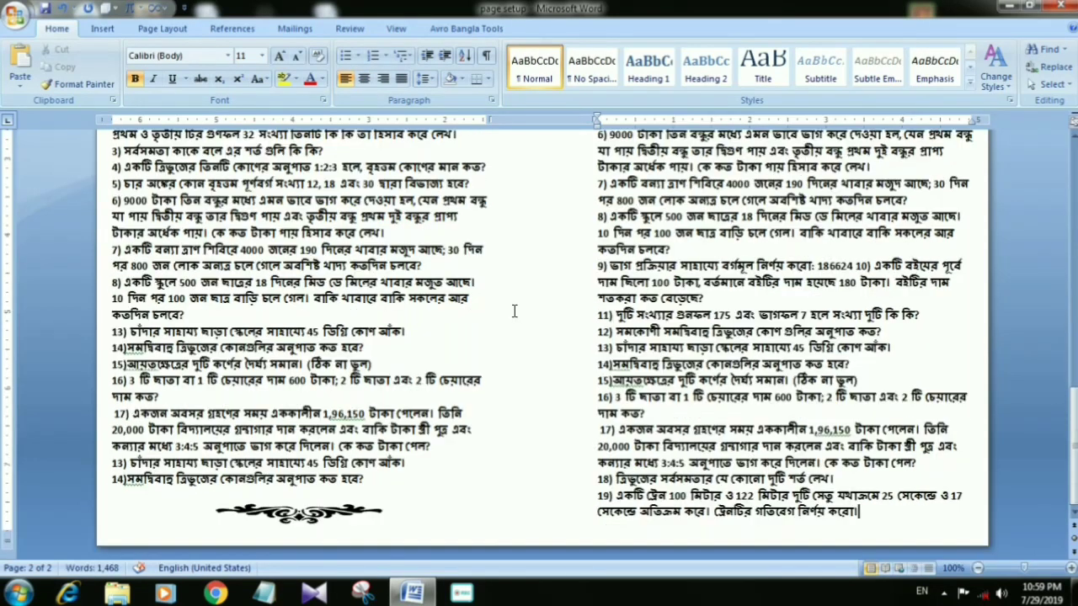
scroll(514, 311, "down", 10)
scroll(513, 319, "up", 7)
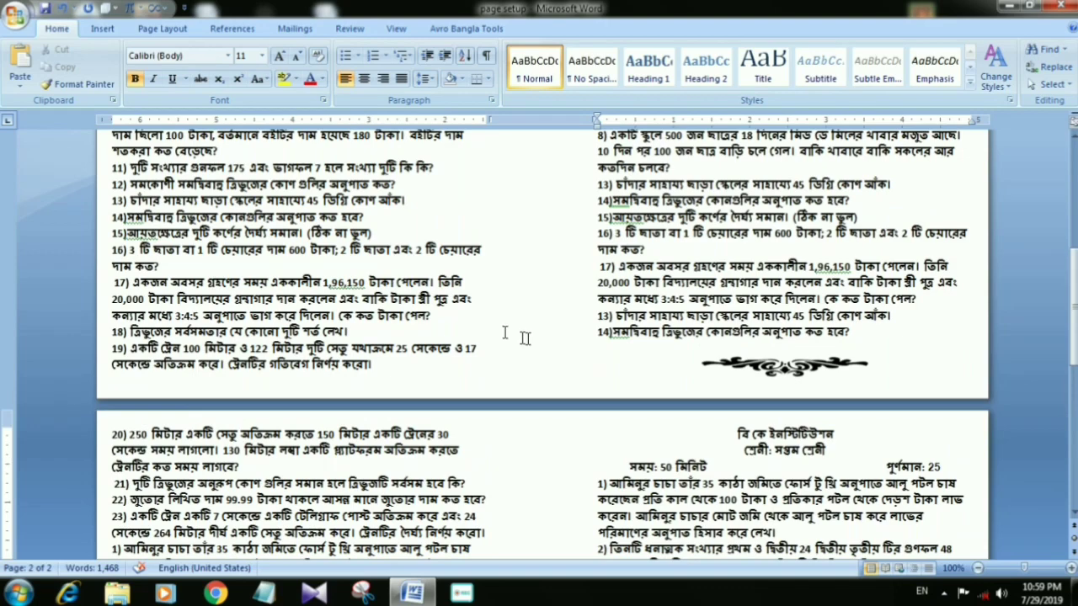
left_click(47, 10)
scroll(219, 147, "up", 8)
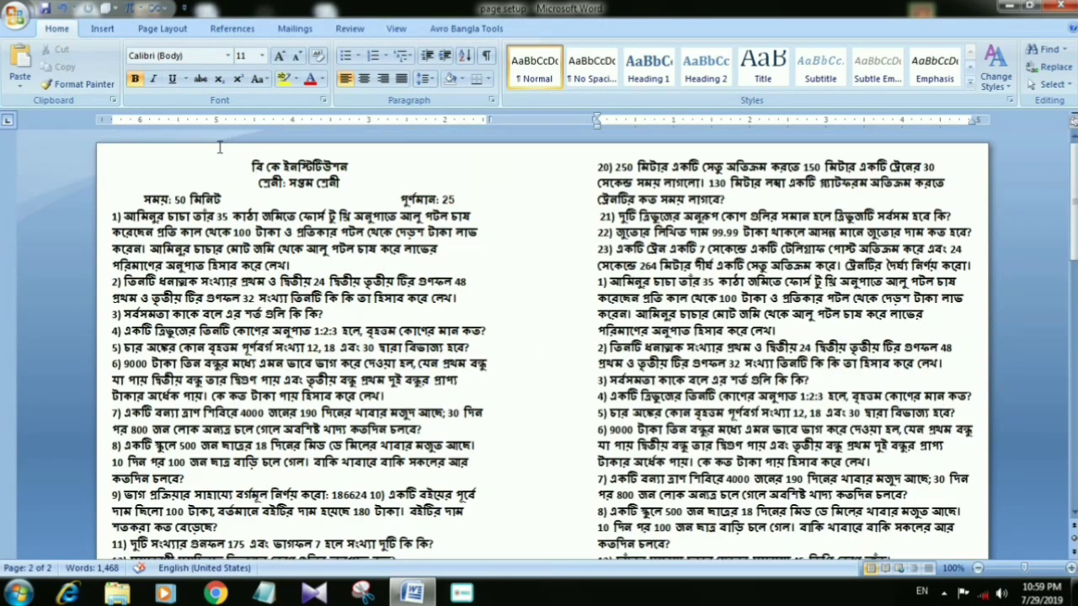
left_click(17, 16)
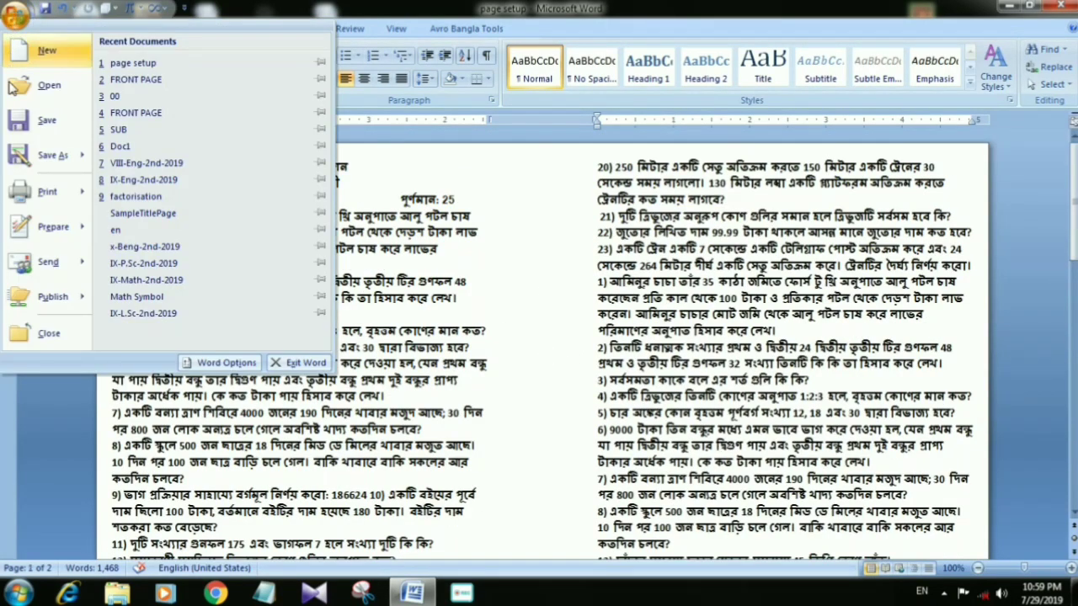
mouse_move(63, 196)
left_click(139, 160)
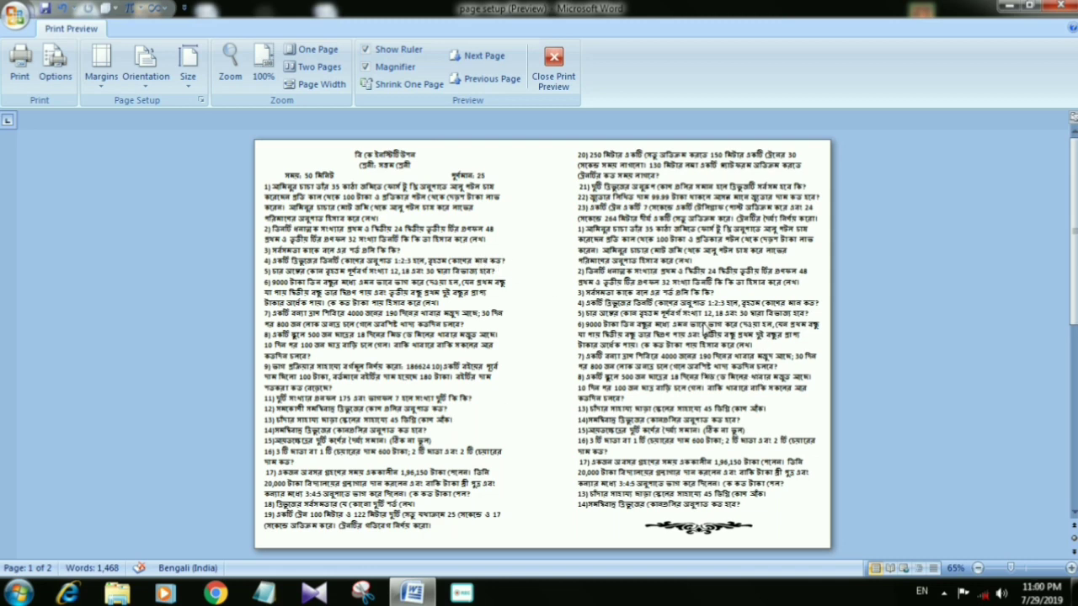
scroll(598, 320, "down", 2)
scroll(595, 319, "up", 2)
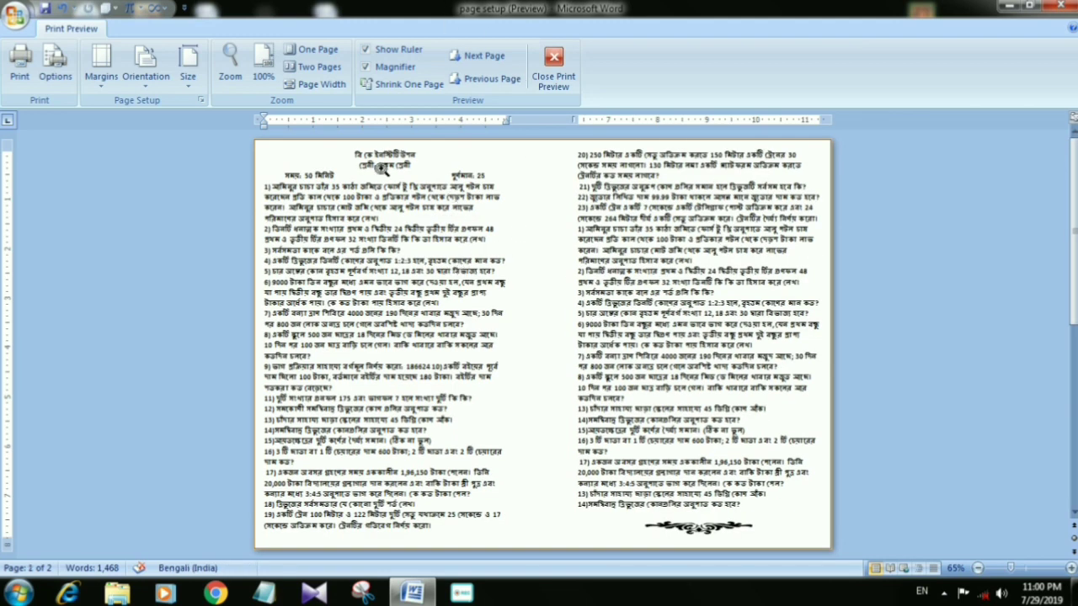
scroll(561, 337, "up", 2)
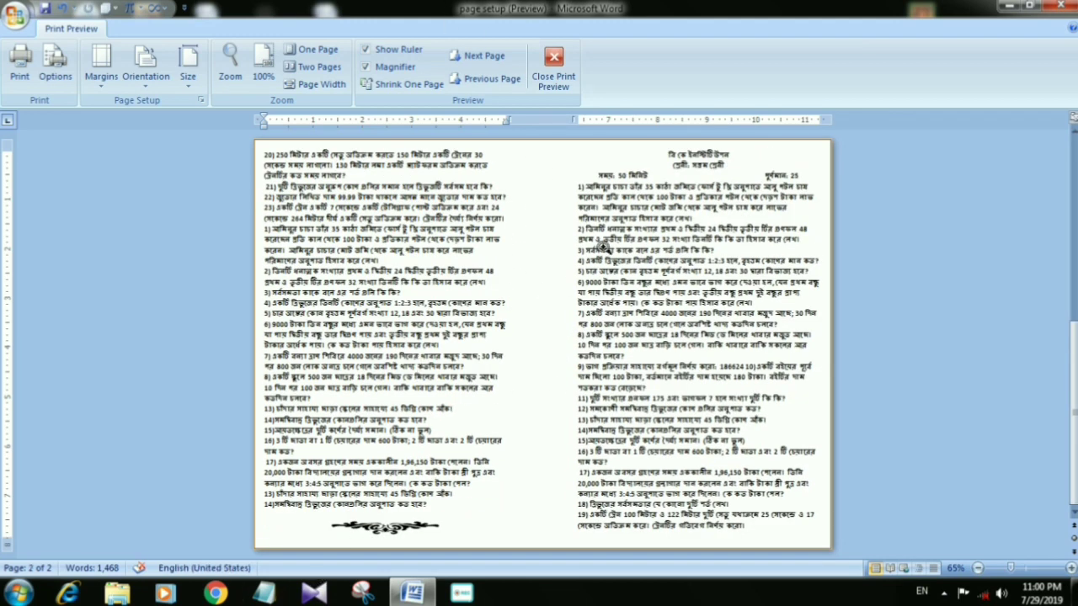
scroll(602, 360, "down", 2)
scroll(603, 360, "up", 1)
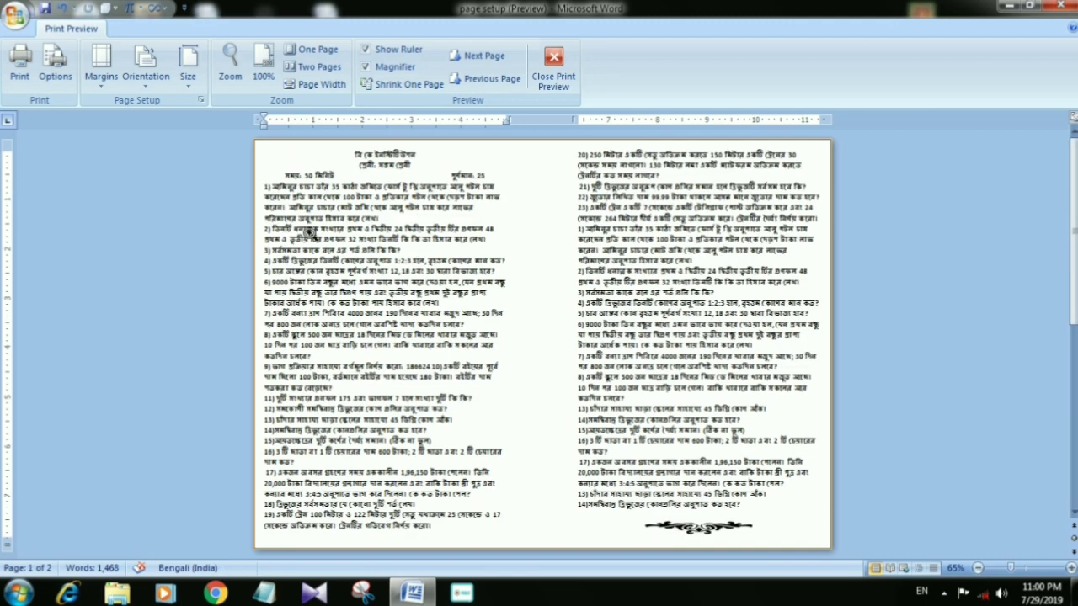
left_click(555, 71)
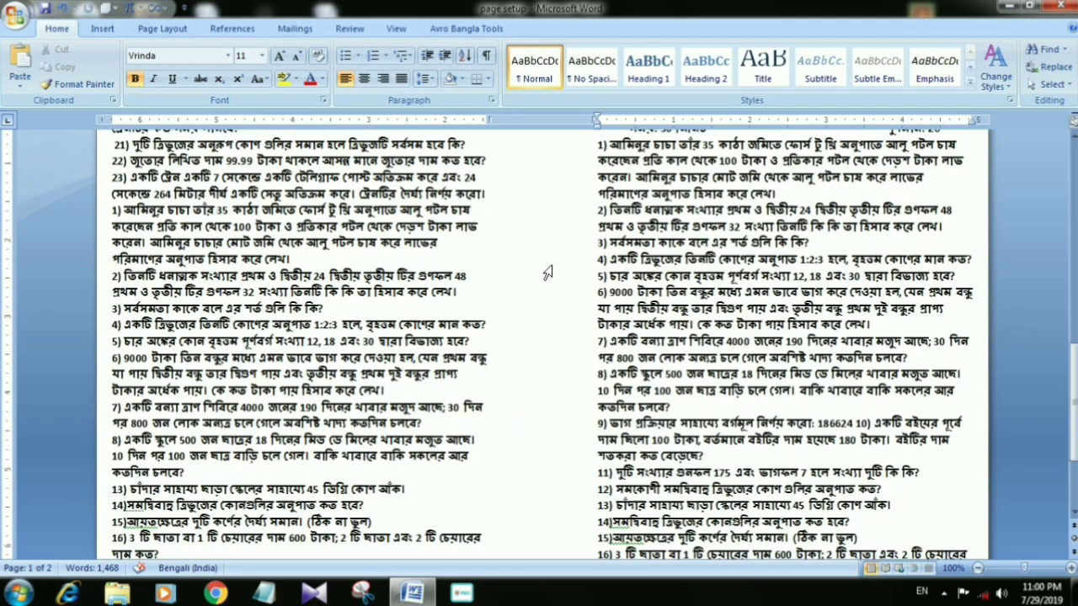
- Open the Print dialog from the Office button's Print menu
scroll(552, 274, "up", 3)
scroll(551, 275, "up", 5)
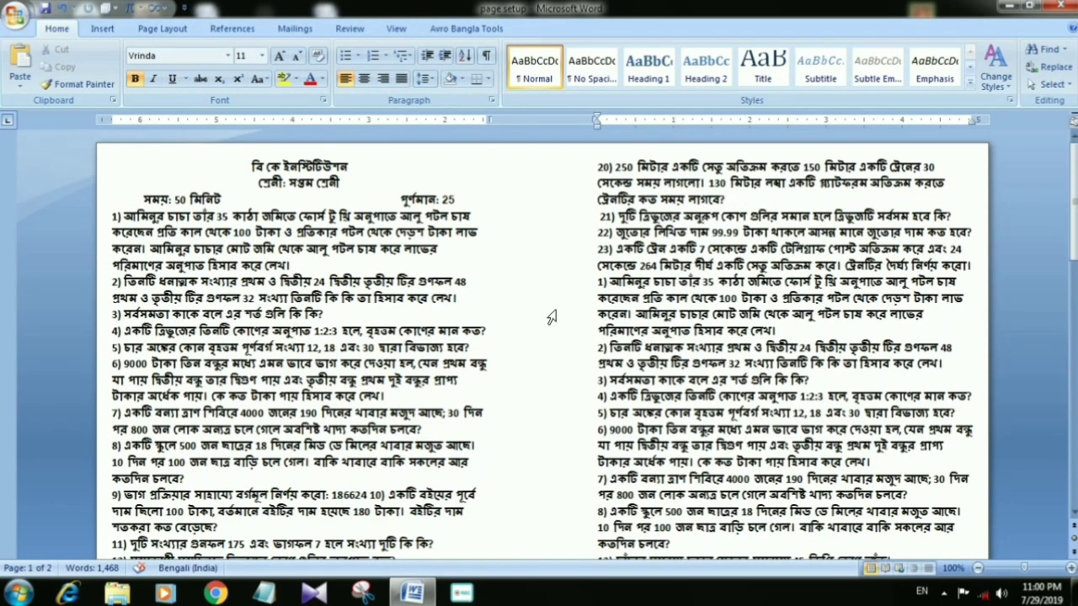
scroll(552, 392, "down", 10)
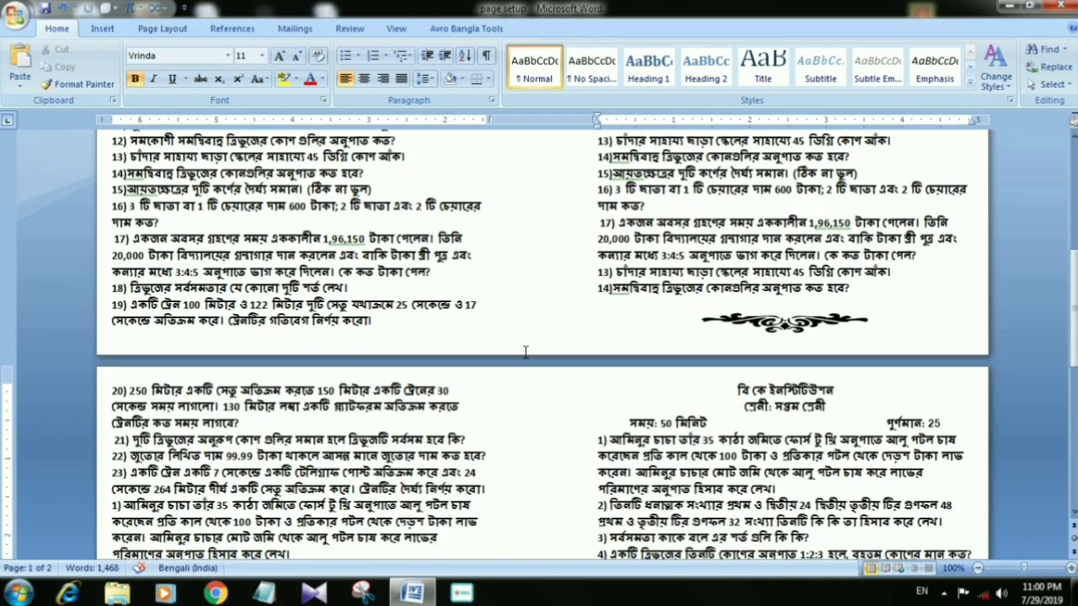
scroll(552, 391, "up", 7)
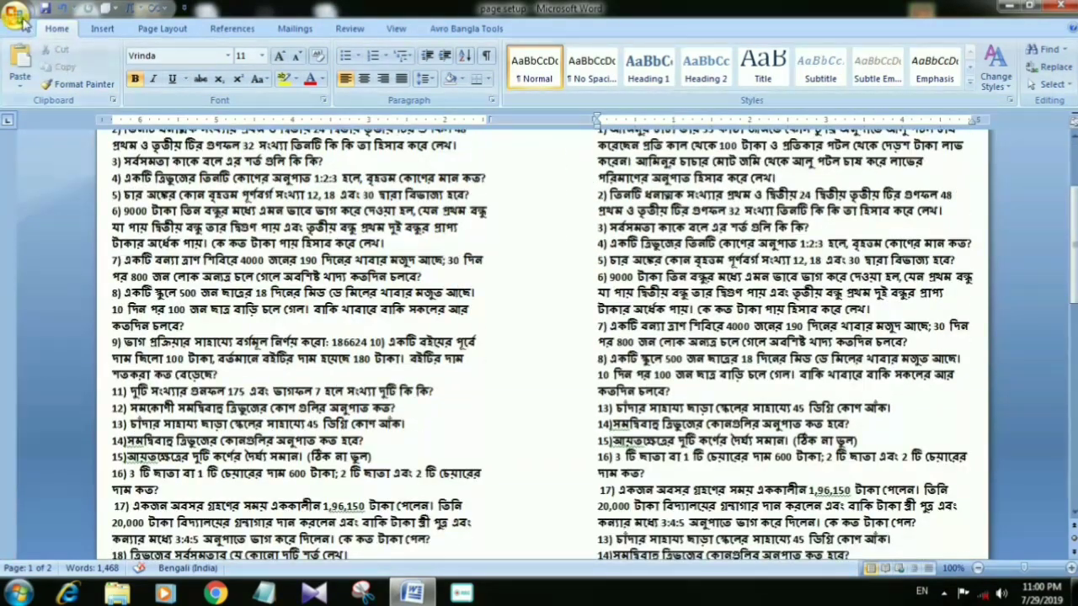
left_click(22, 21)
mouse_move(92, 192)
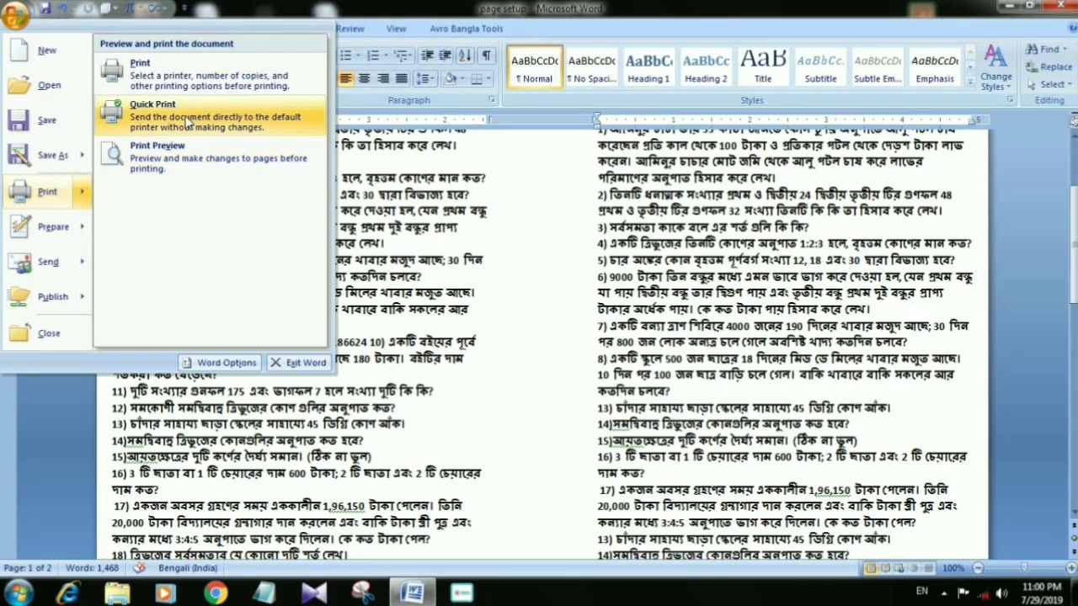
left_click(178, 76)
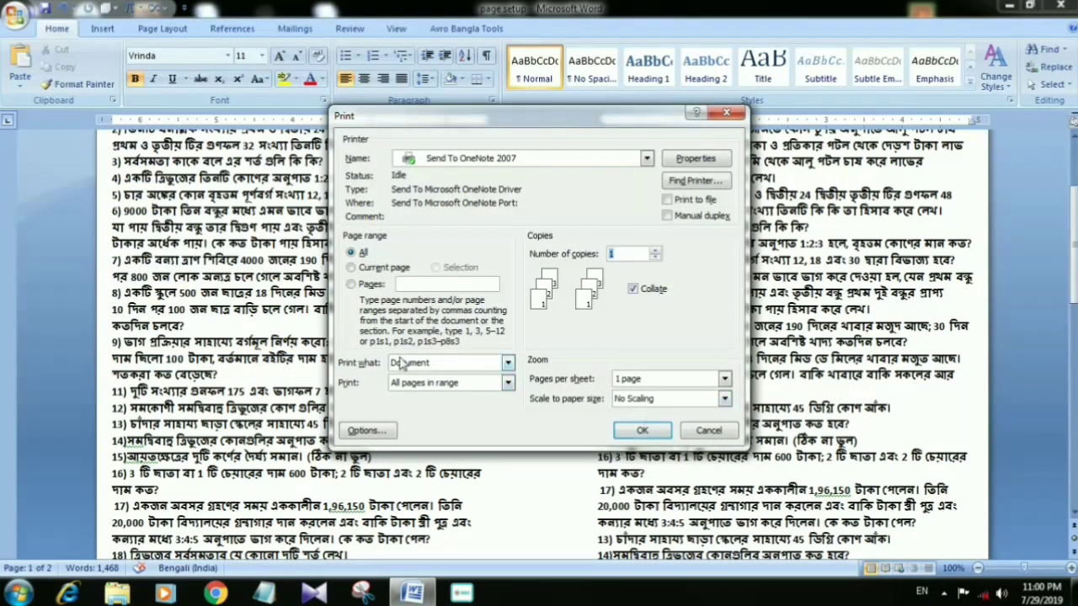
- Set the print range to page 1, cancel, and reopen the Print dialog with Ctrl+P
left_click(621, 254)
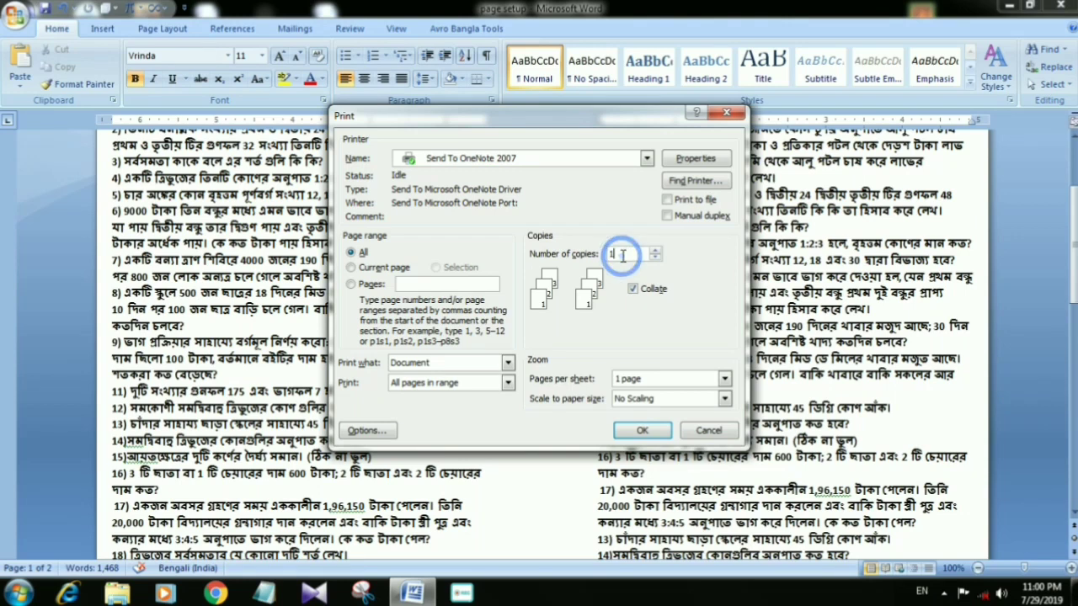
left_click(351, 284)
left_click(405, 285)
type("1")
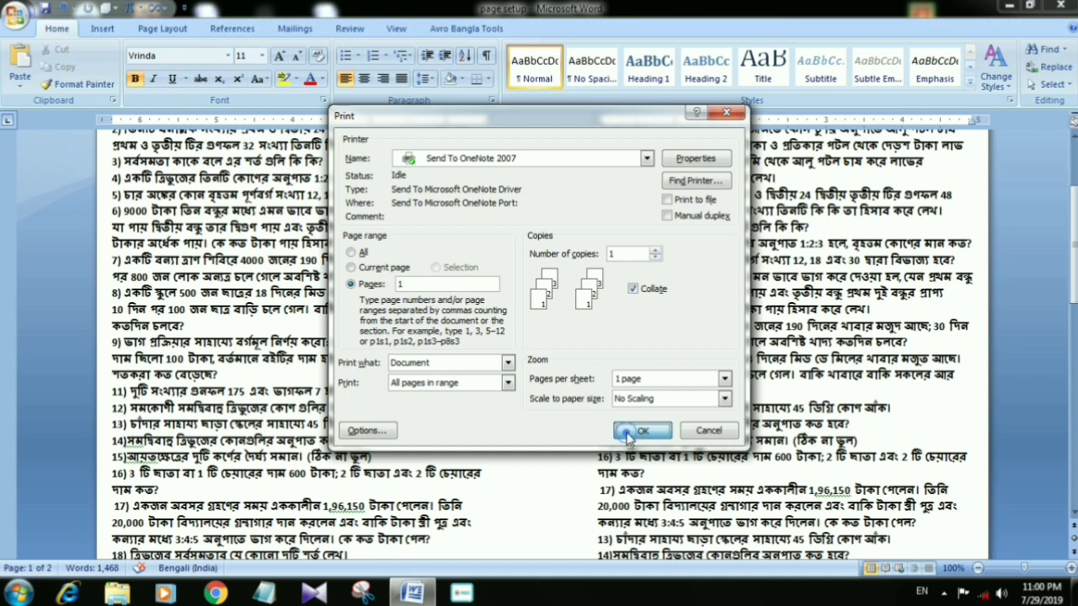
left_click(587, 419)
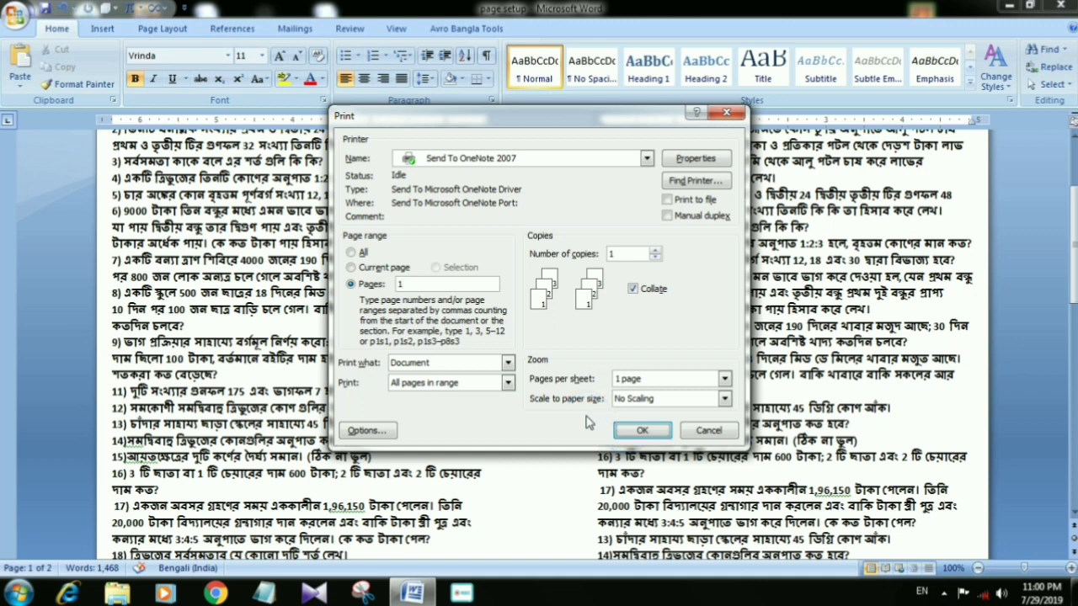
left_click(725, 432)
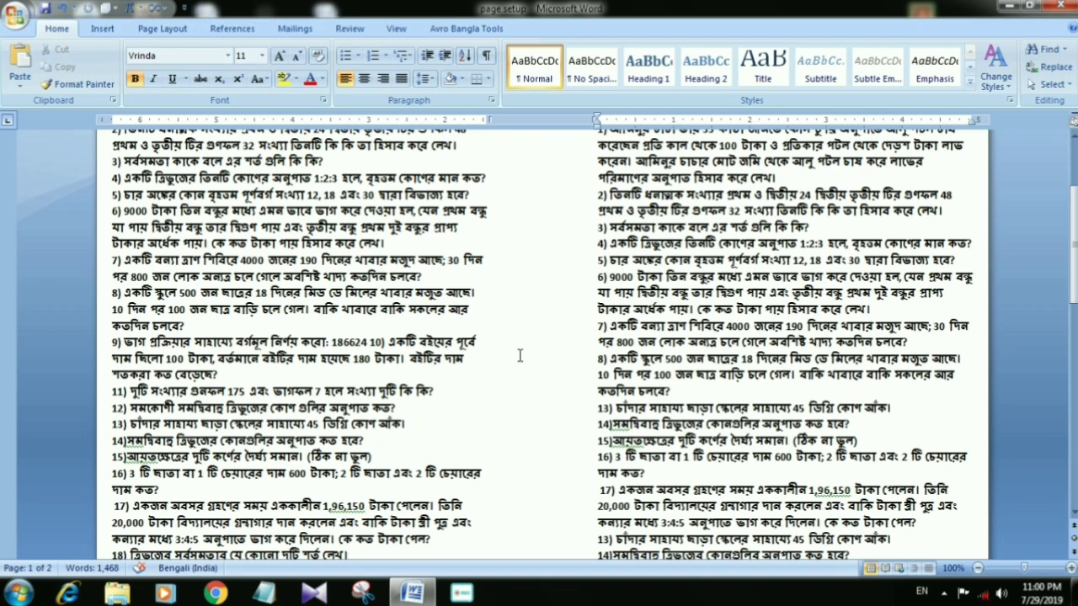
key("ctrl+p")
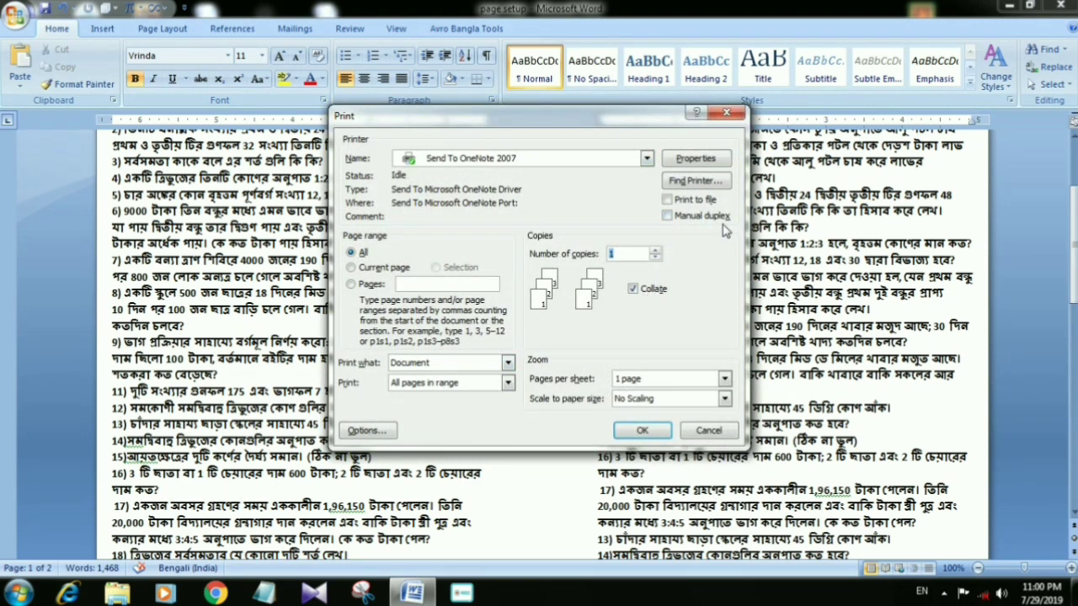
- Reopen the Print dialog, choose page 2 as the range, then cancel without printing
left_click(725, 112)
left_click(17, 17)
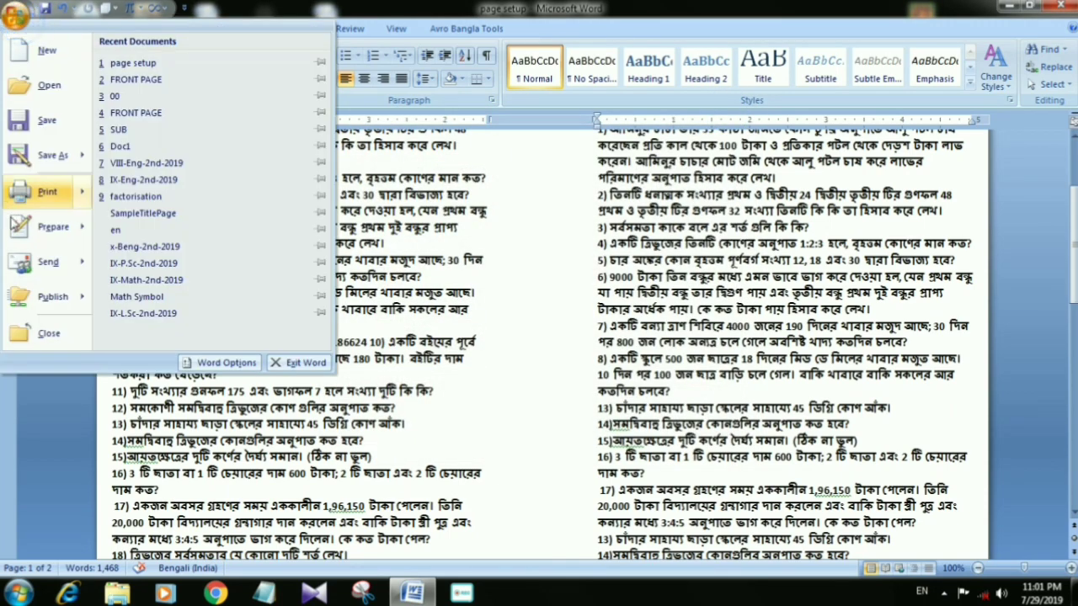
mouse_move(76, 192)
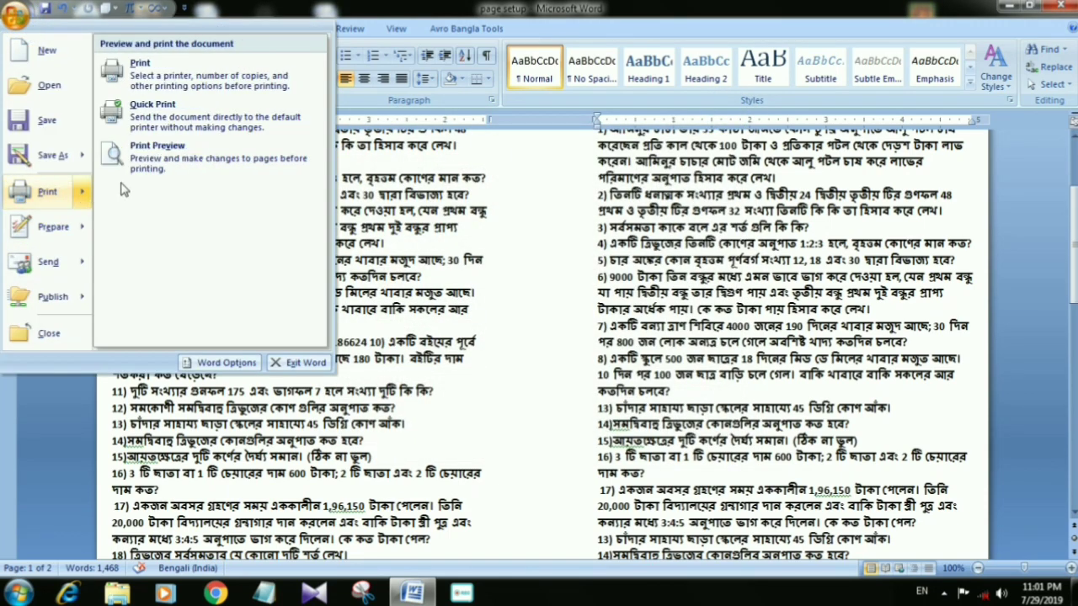
left_click(170, 87)
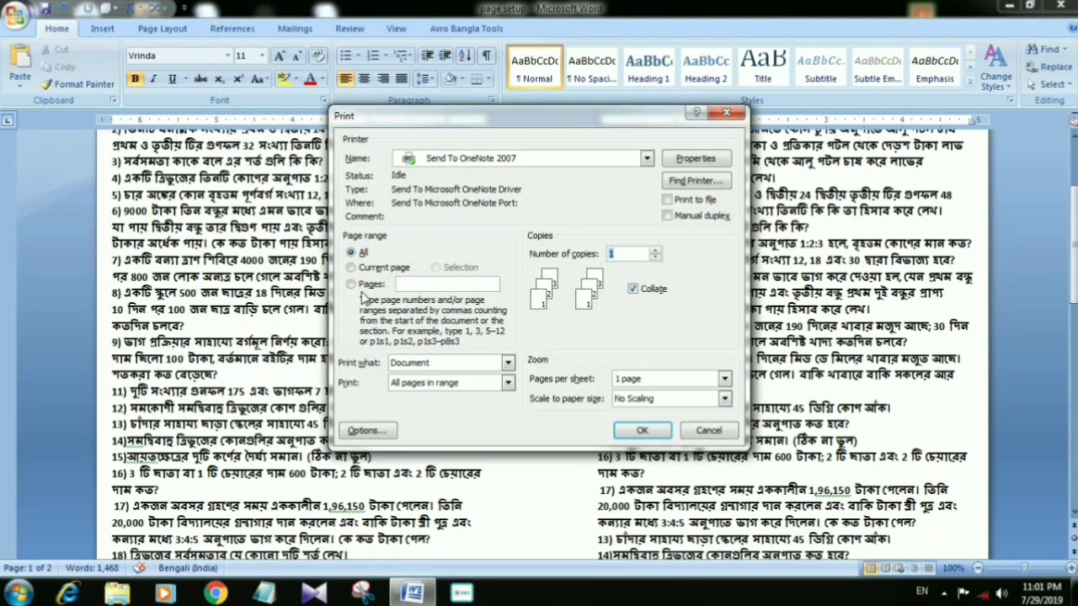
left_click(354, 286)
left_click(497, 288)
type("2")
left_click(633, 289)
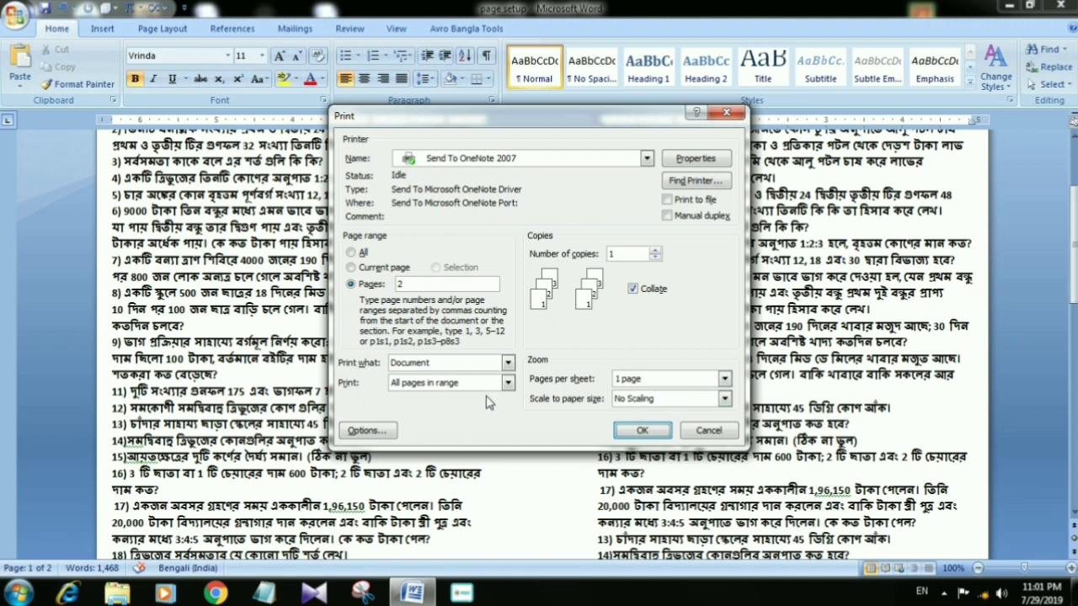
left_click(721, 433)
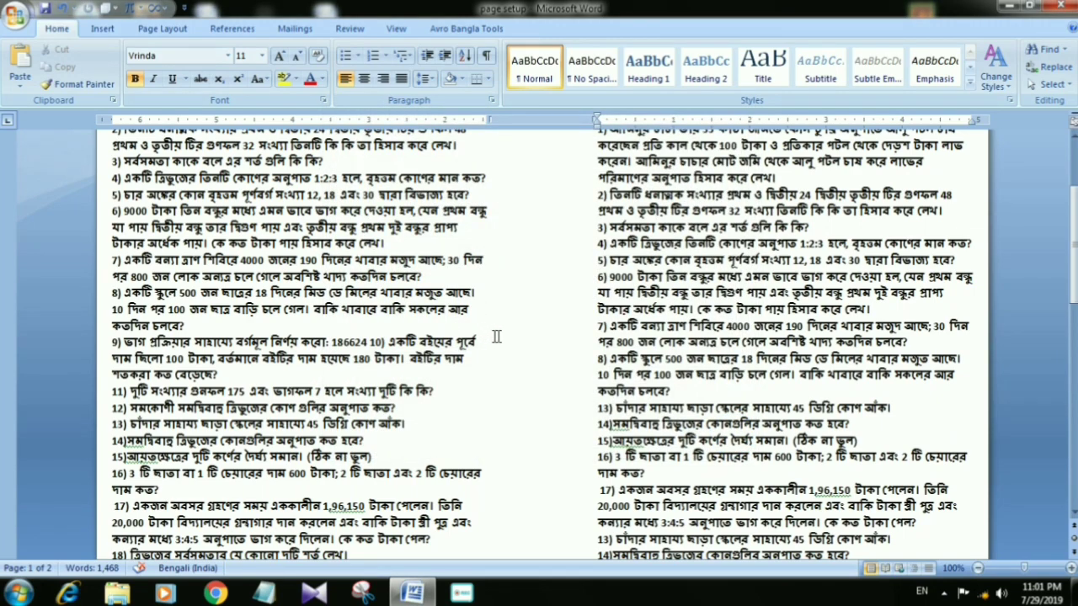
- Select the question text from the title down, then clear the selection
scroll(569, 261, "up", 3)
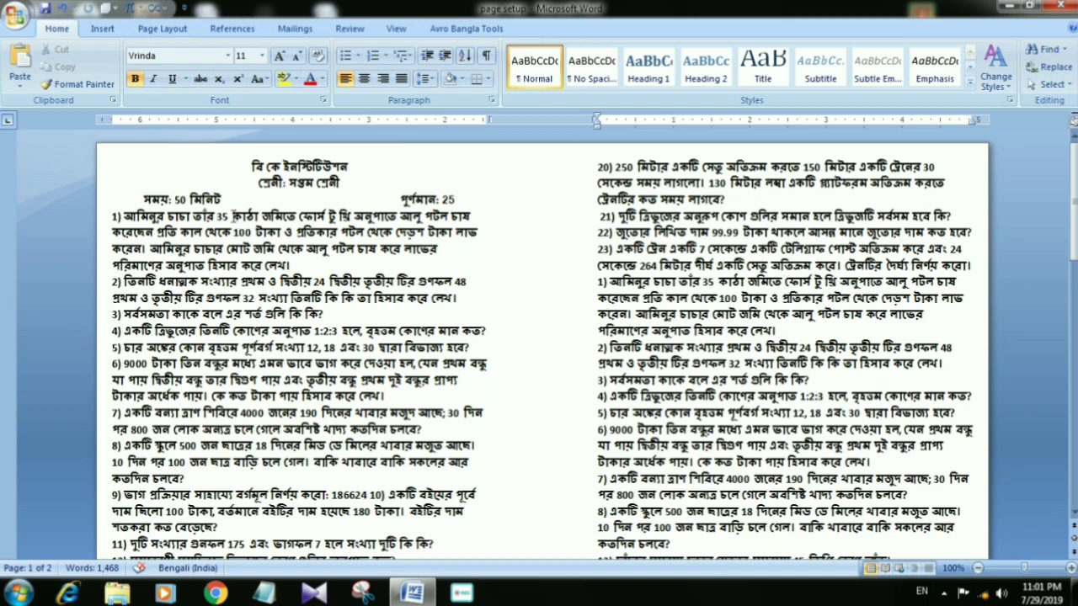
left_click_drag(206, 172, 500, 266)
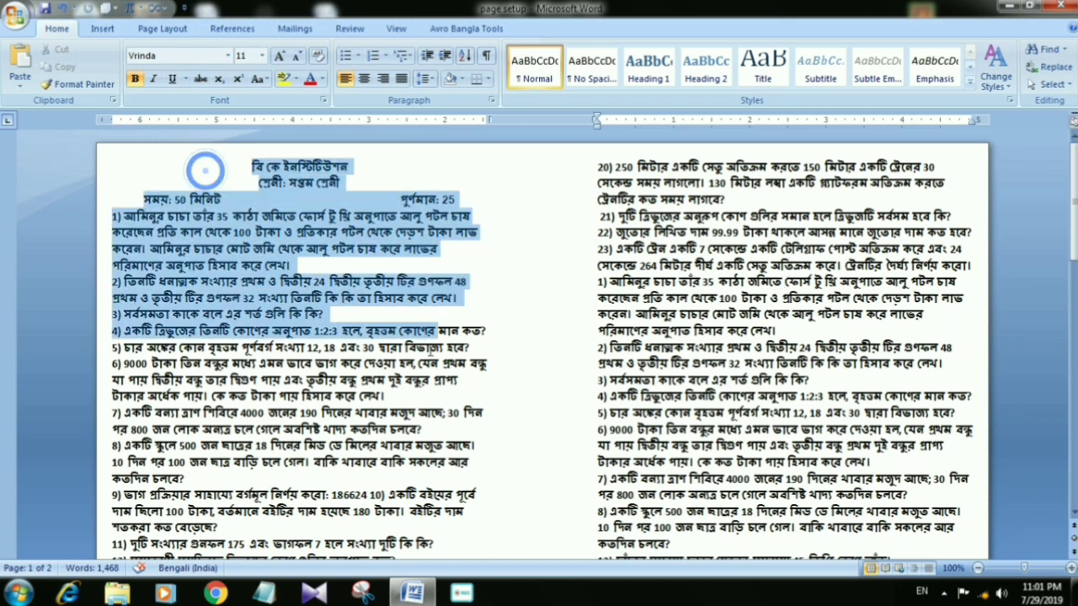
left_click(499, 265)
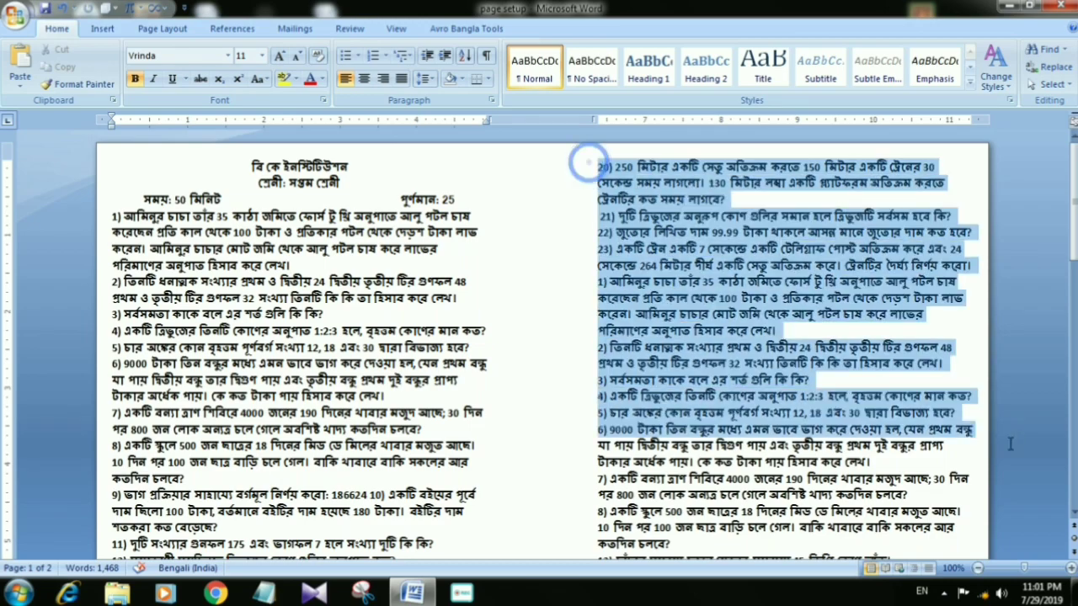
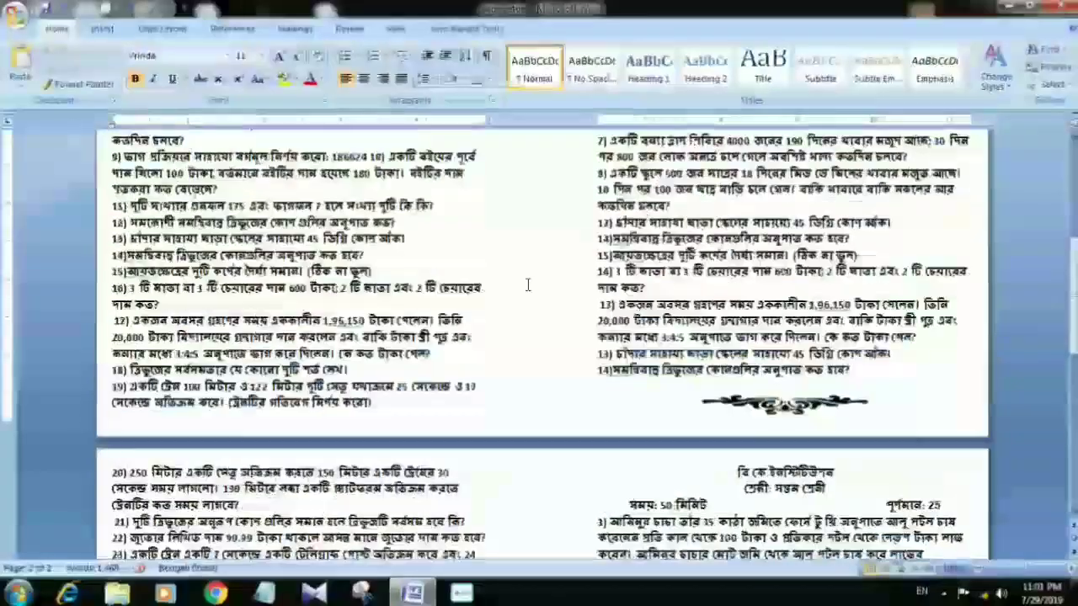
scroll(536, 288, "up", 1)
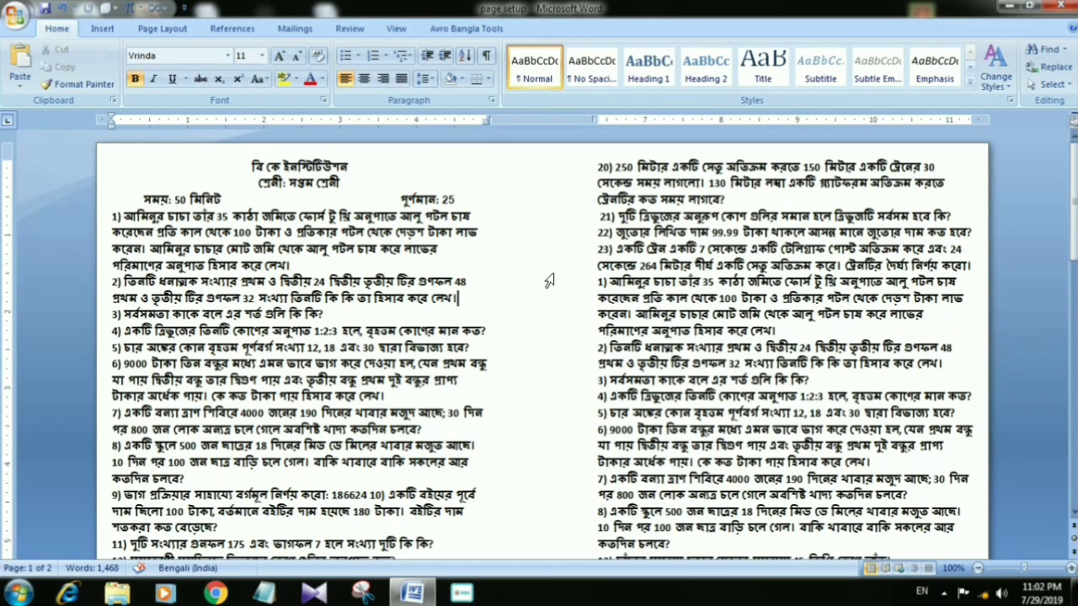
scroll(549, 280, "down", 10)
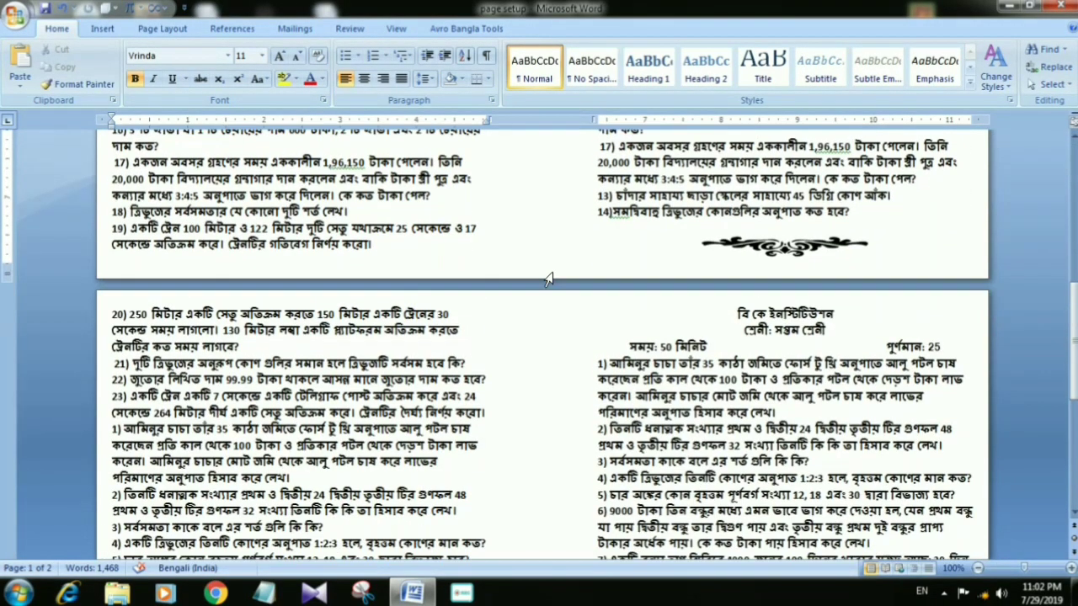
scroll(547, 278, "down", 4)
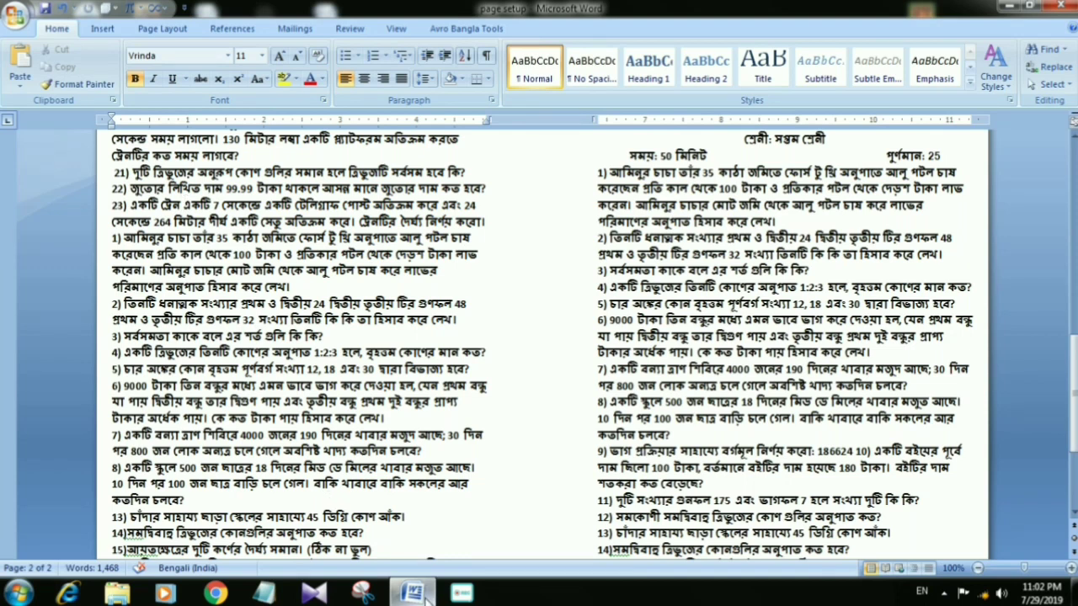
mouse_move(427, 599)
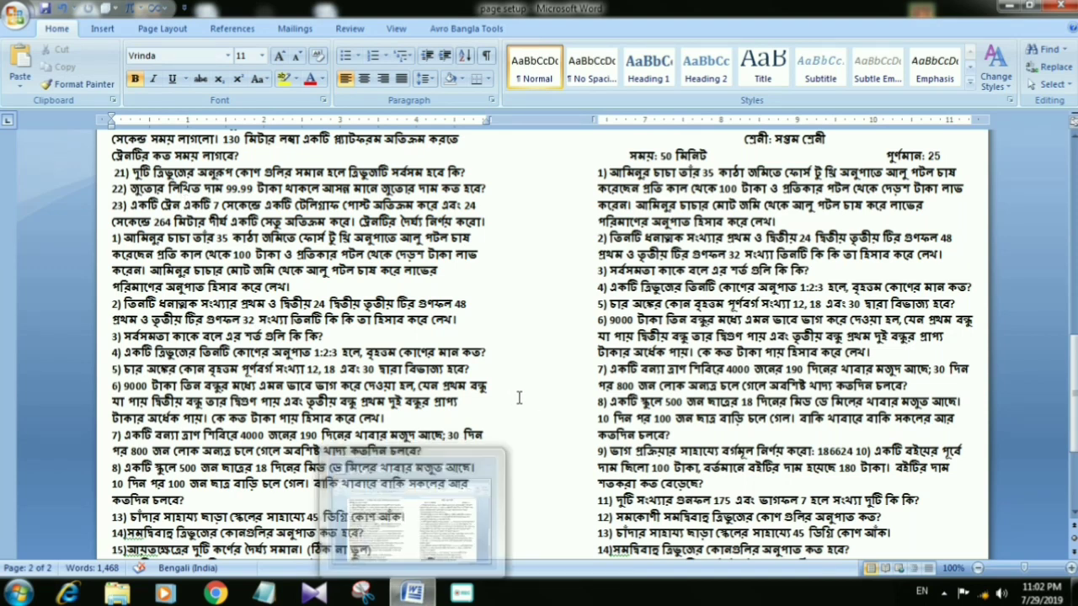